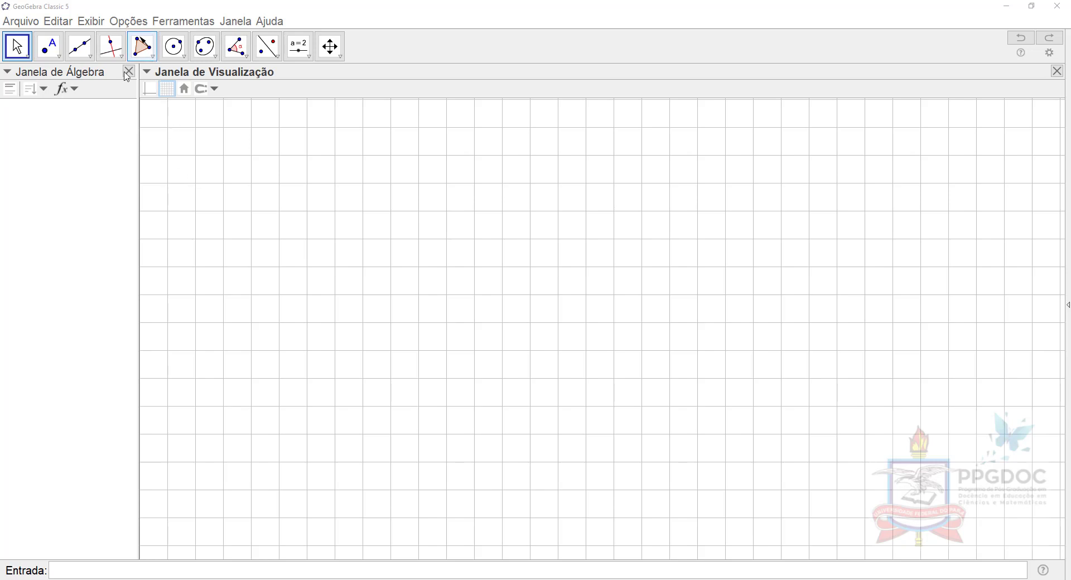
- Draw a square with the Polygon tool, using vertices (-4, 4), (-4, 2), (-2, 2) and (-2, 4)
left_click(145, 53)
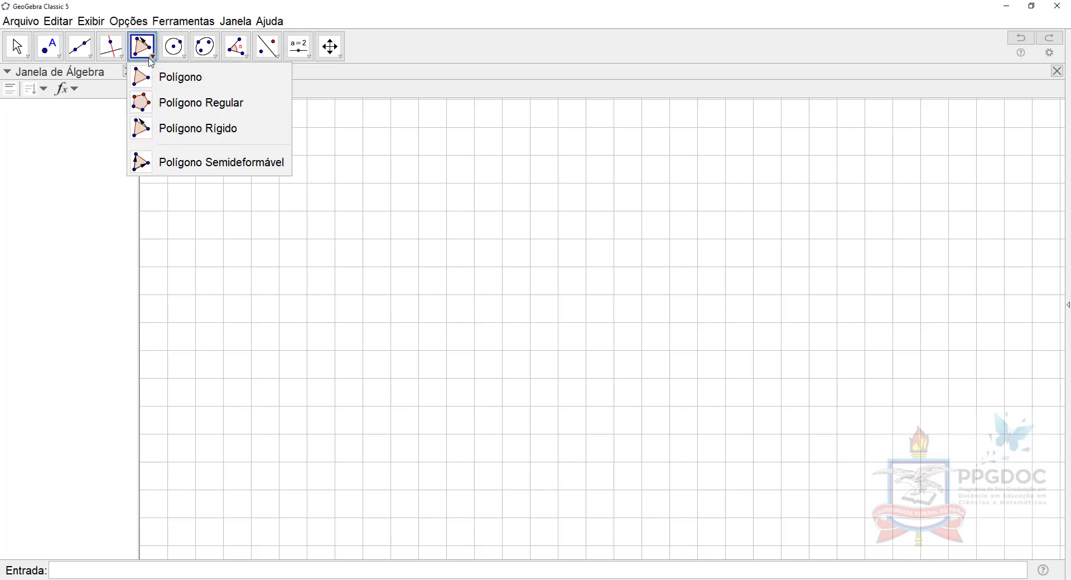
left_click(176, 83)
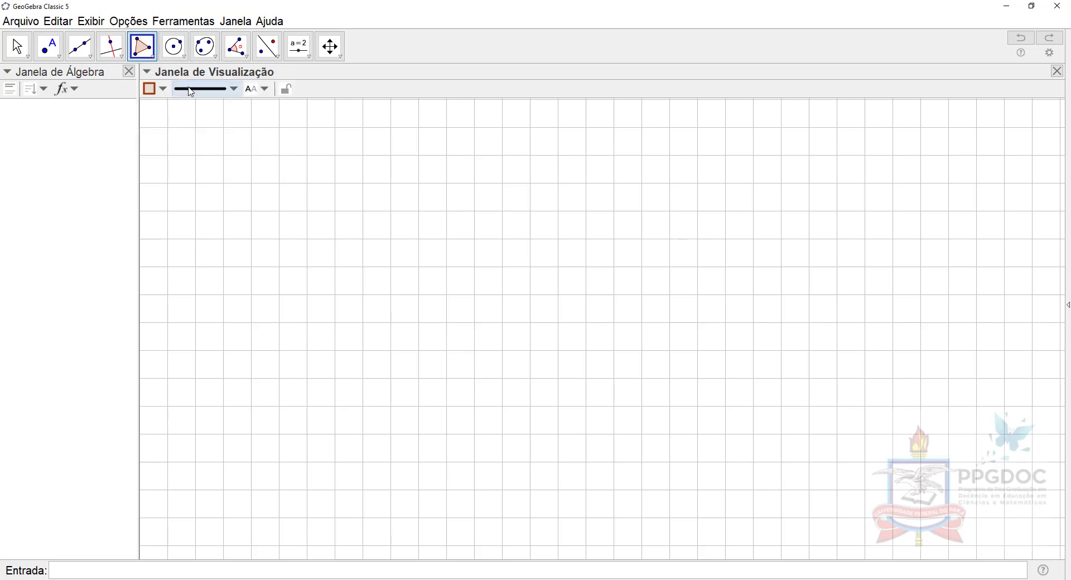
left_click(224, 155)
left_click(223, 210)
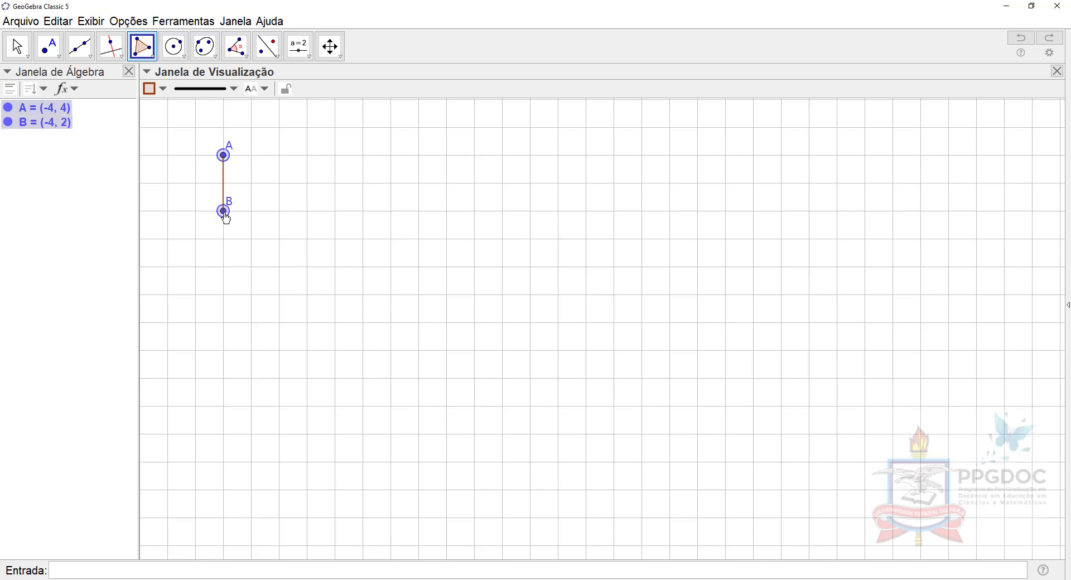
left_click(279, 211)
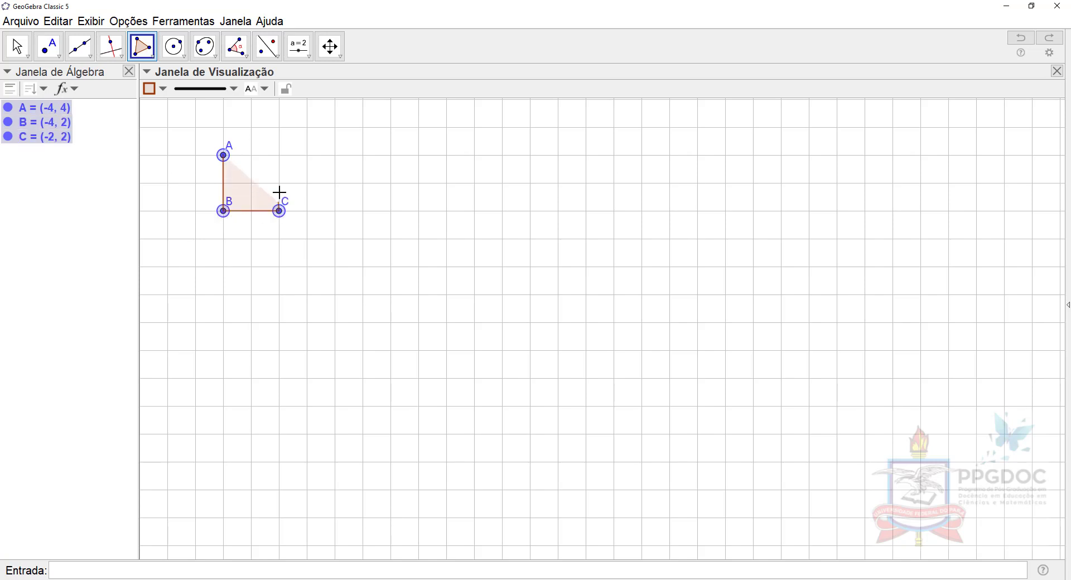
left_click(279, 155)
left_click(223, 156)
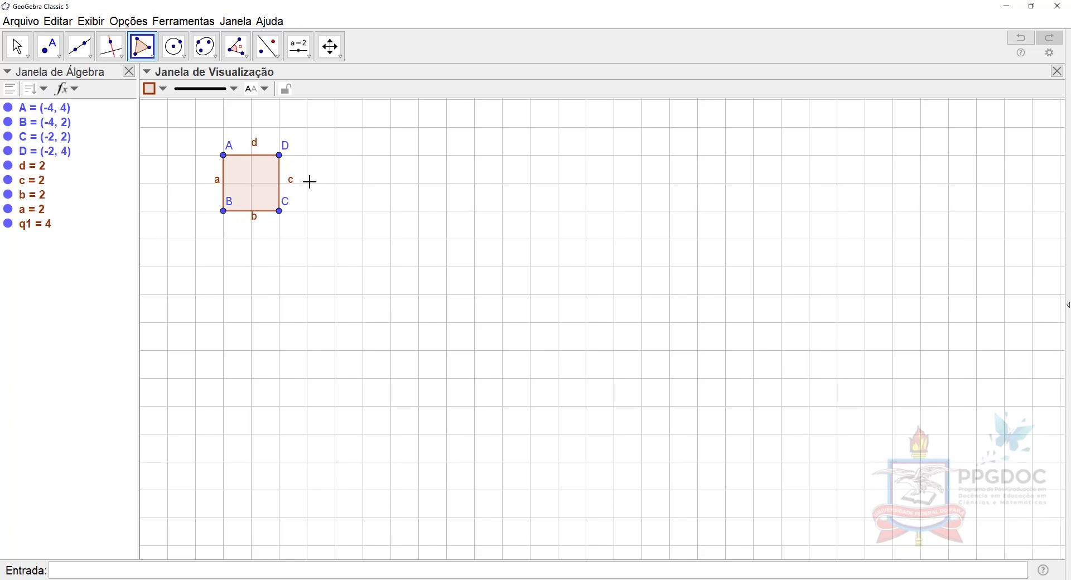
- Create a regular polygon with 5 vertices, using the side from (1, 4) to (1, 2)
left_click(154, 59)
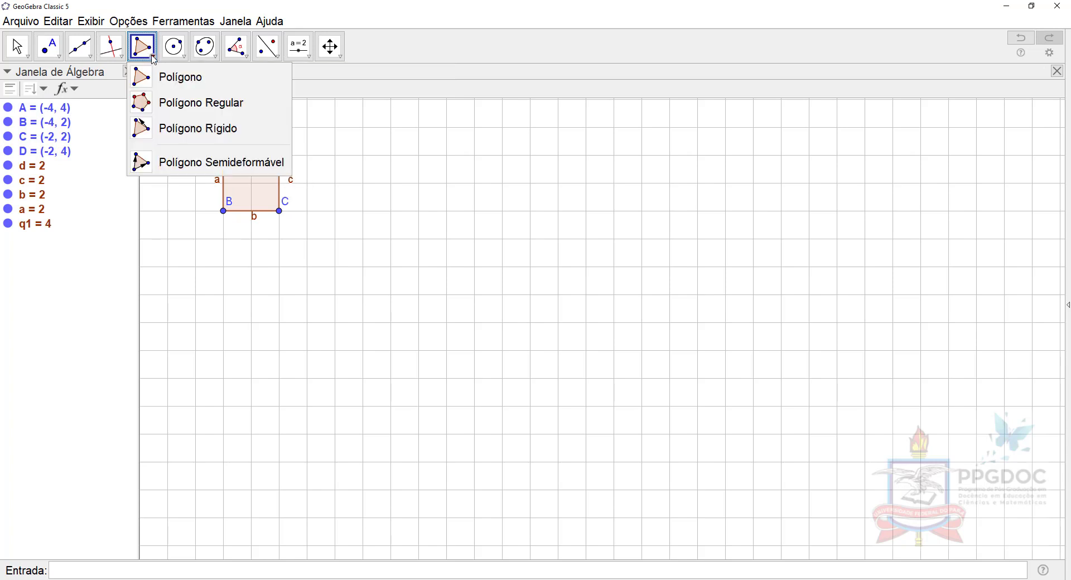
left_click(182, 107)
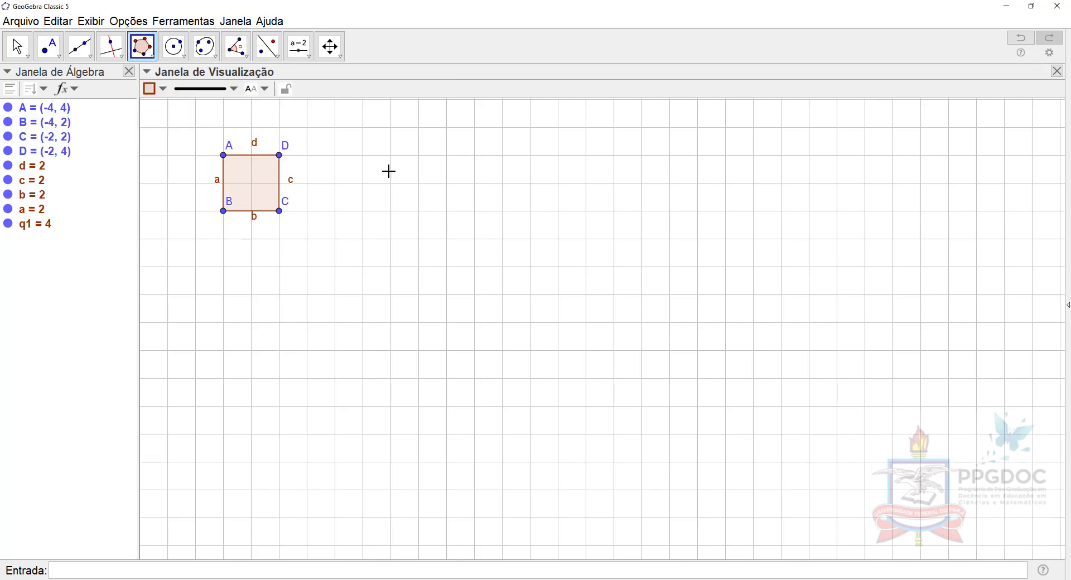
left_click(363, 155)
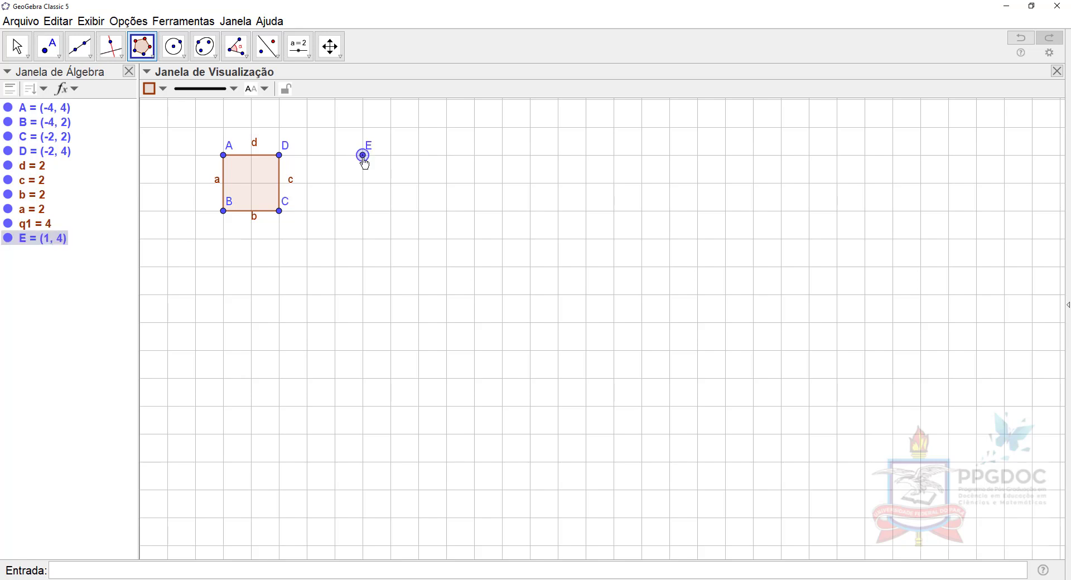
left_click(363, 211)
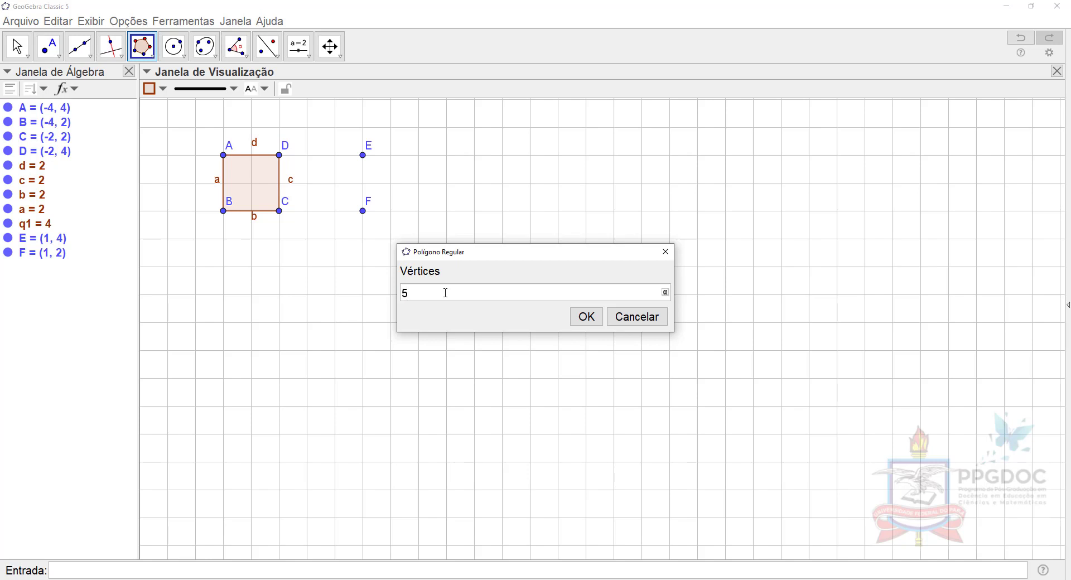
left_click(586, 317)
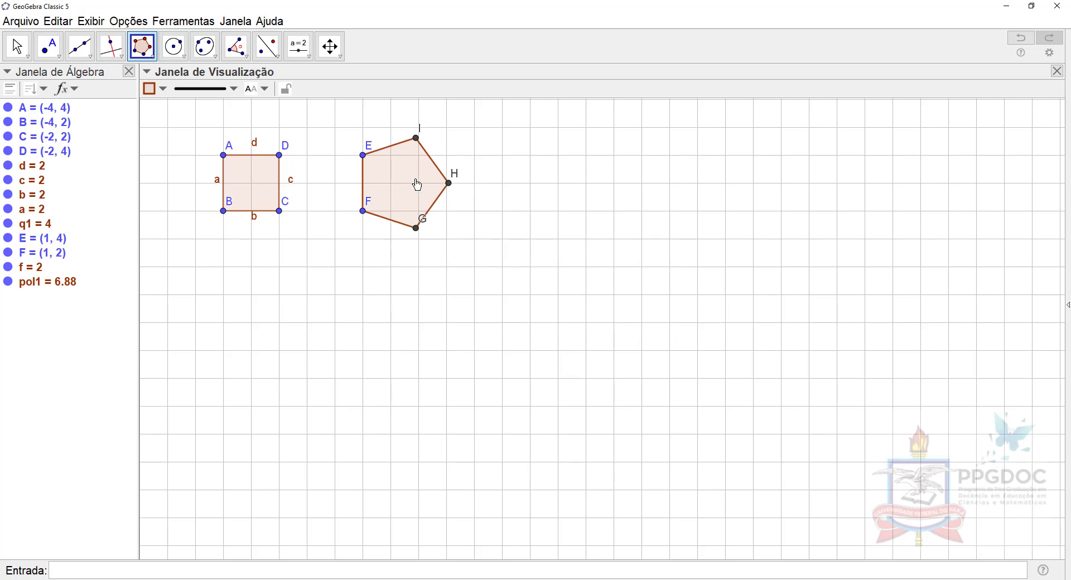
- Draw a rigid polygon as a rectangle with vertices (8, 4), (8, 2), (13, 2) and (13, 4)
left_click(154, 58)
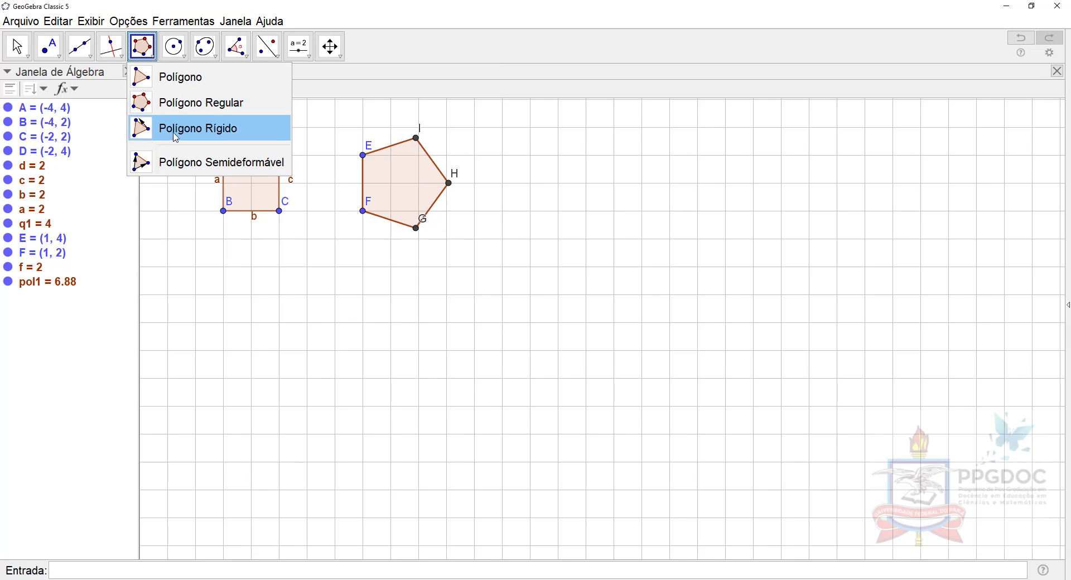
left_click(200, 128)
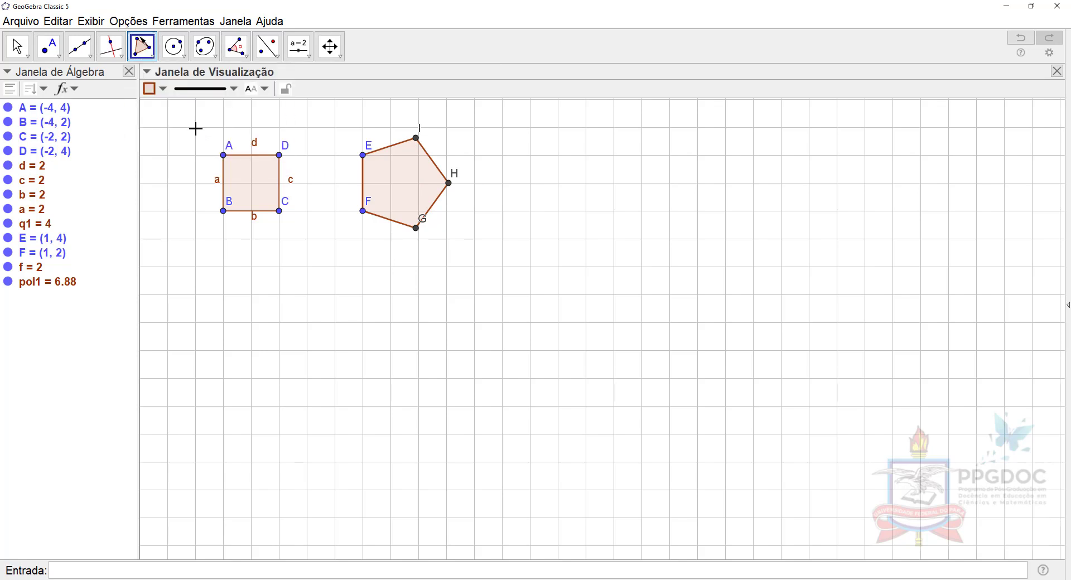
left_click(558, 156)
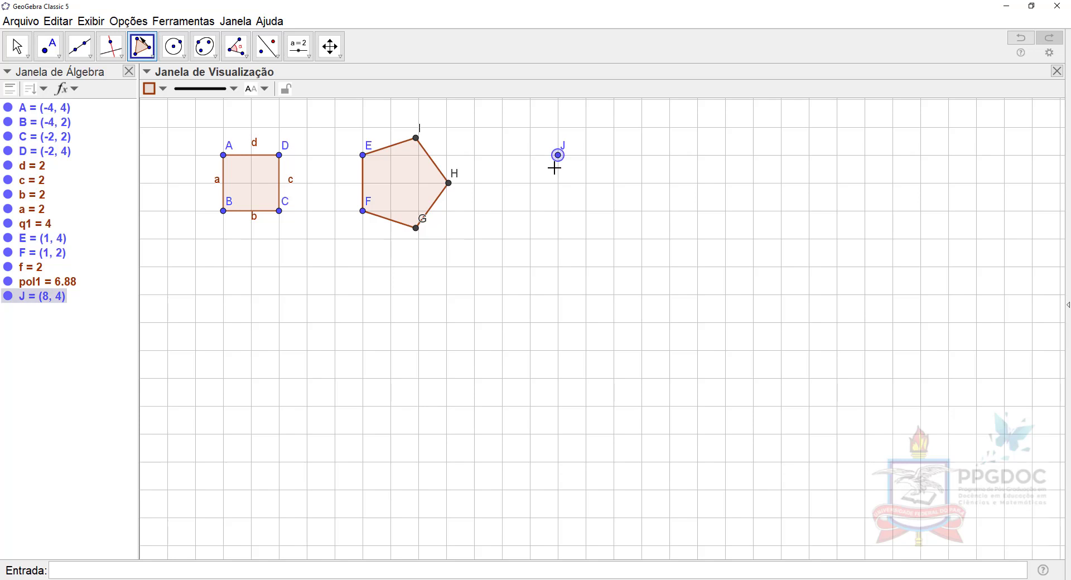
left_click(558, 211)
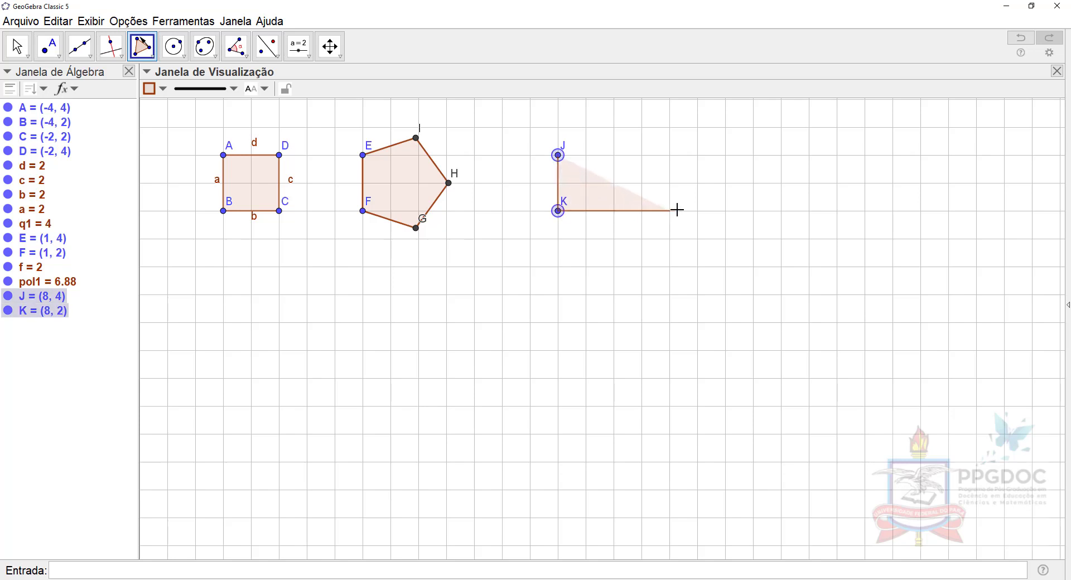
left_click(697, 211)
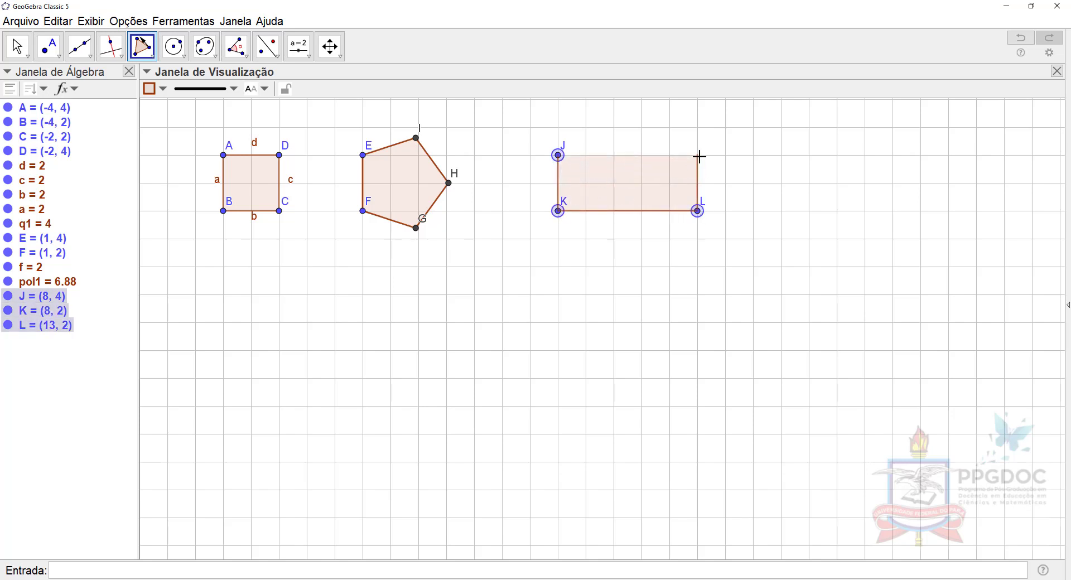
left_click(698, 155)
left_click(558, 156)
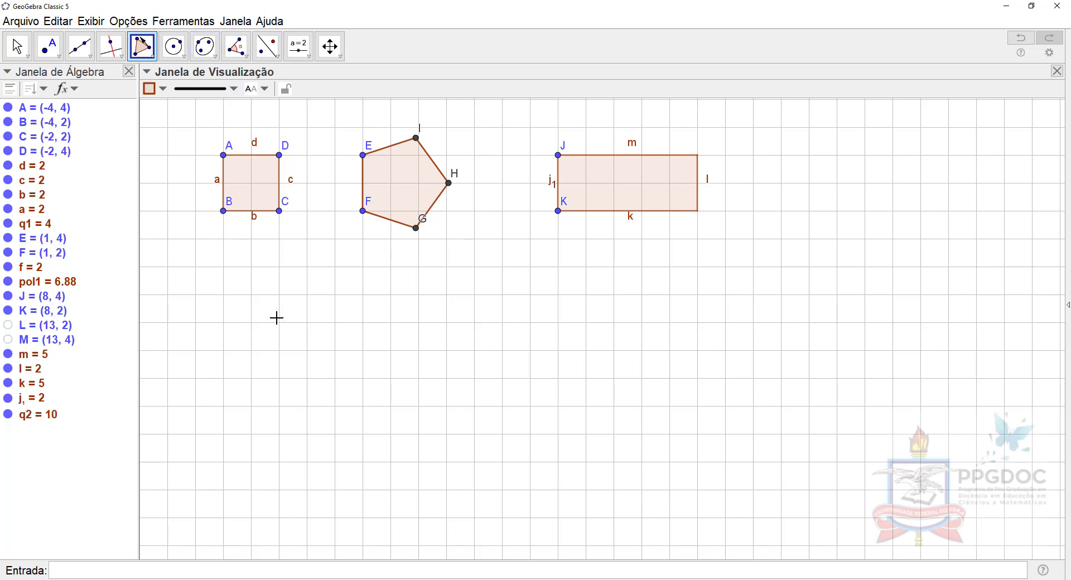
key("Escape")
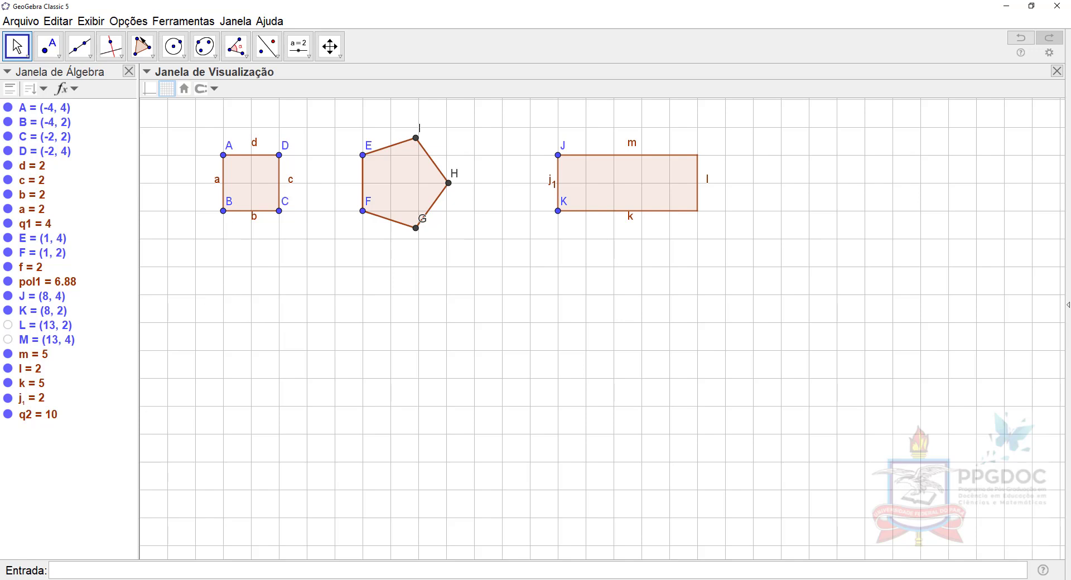
left_click(155, 37)
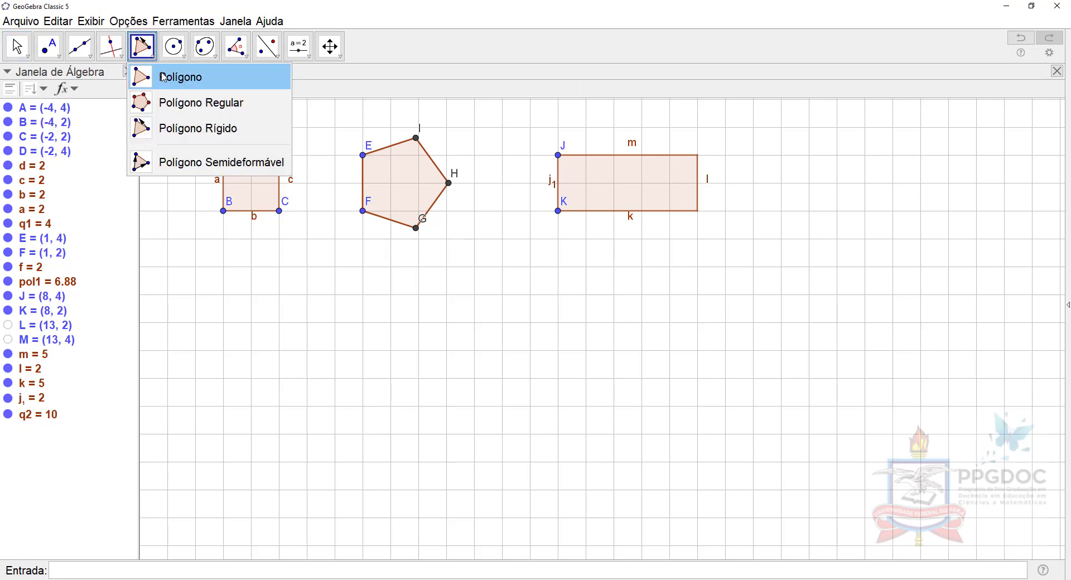
left_click(163, 77)
key("Escape")
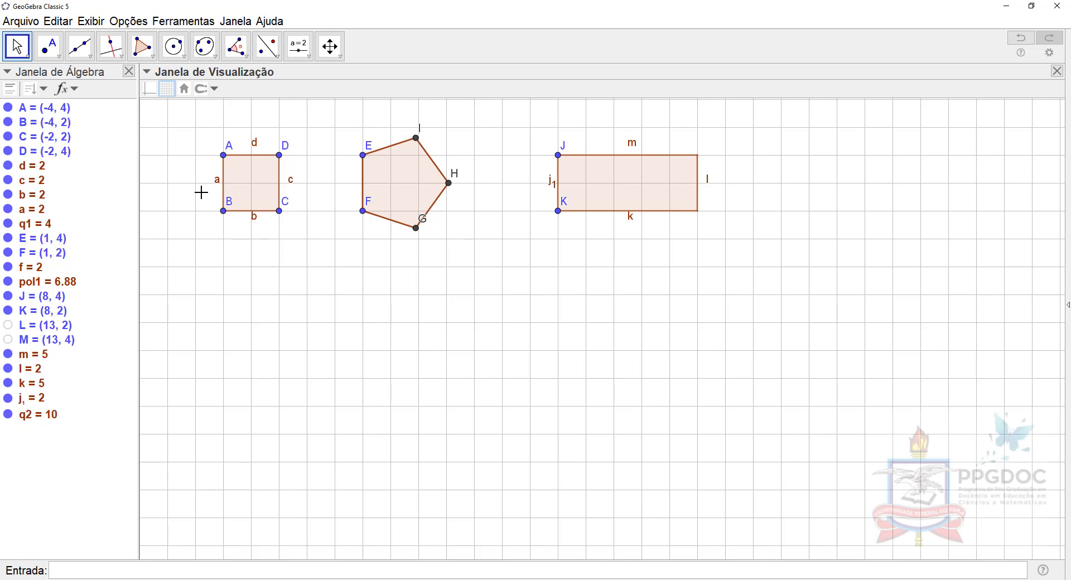
- Test moving the vertices of square ABCD, leaving vertex A at about (-4.72, 4.34)
left_click(24, 54)
left_click(28, 74)
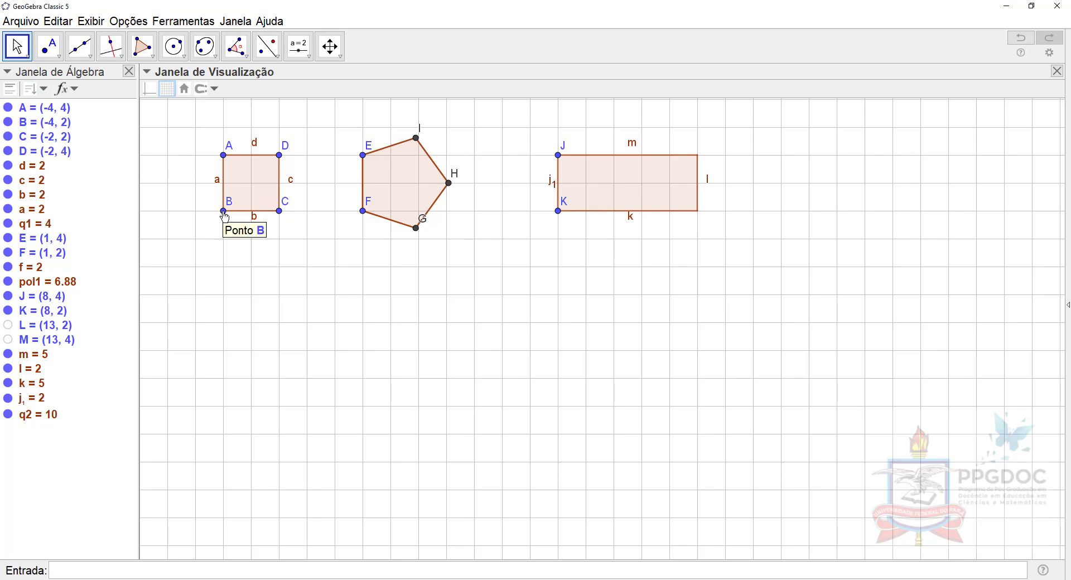
mouse_move(224, 216)
left_mouse_down()
mouse_move(236, 204)
mouse_move(224, 216)
left_mouse_up()
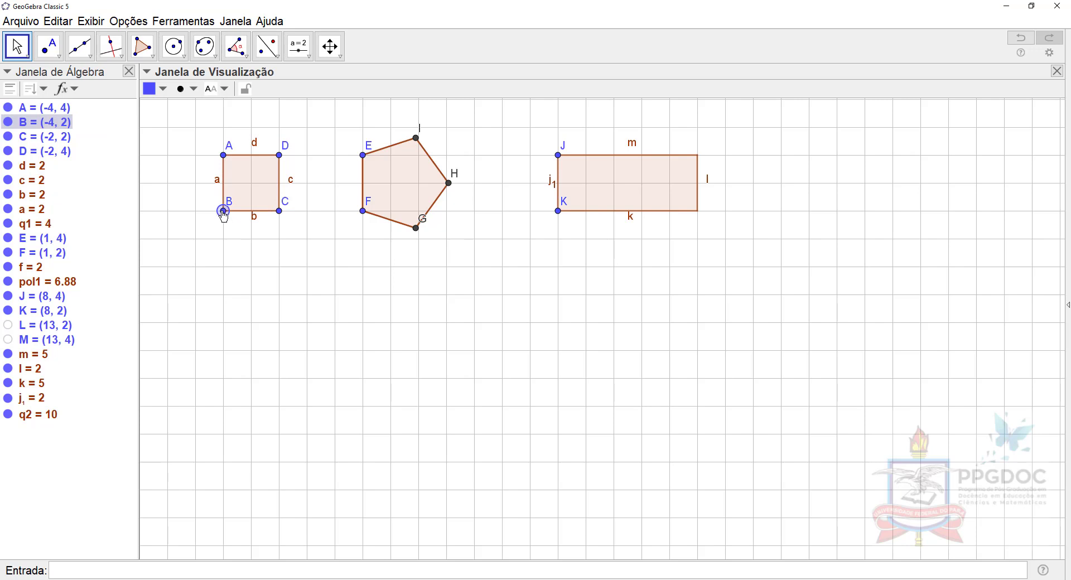
left_click_drag(225, 216, 281, 214)
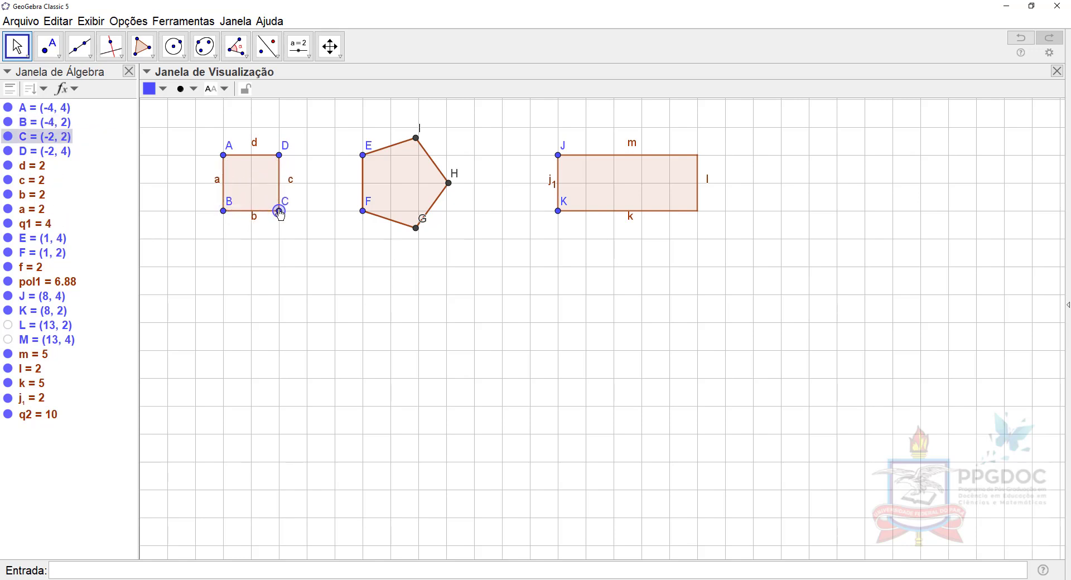
left_click_drag(280, 156, 199, 142)
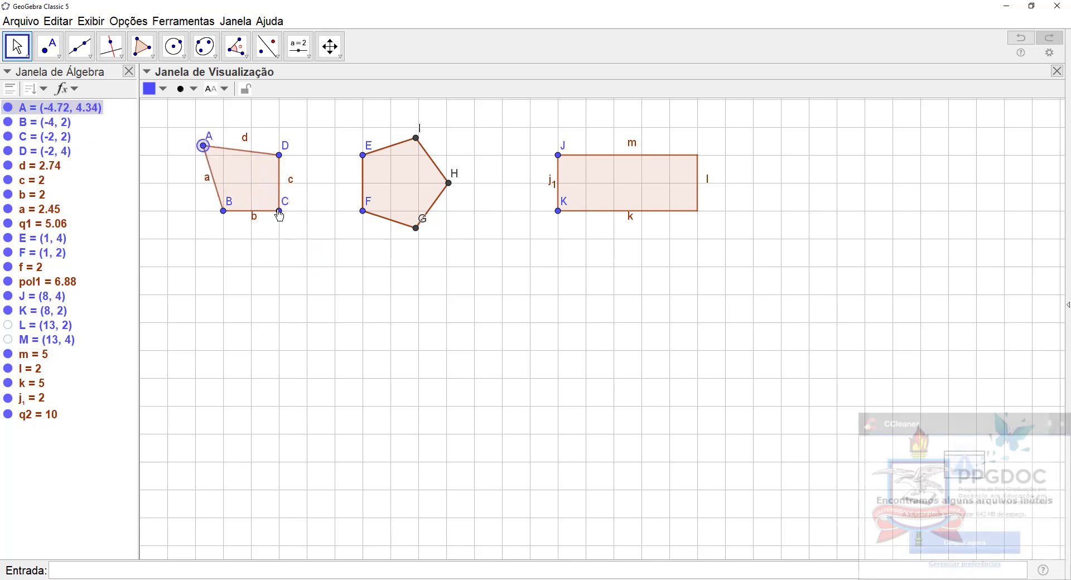
mouse_move(280, 211)
left_mouse_down()
mouse_move(241, 183)
mouse_move(279, 211)
left_mouse_up()
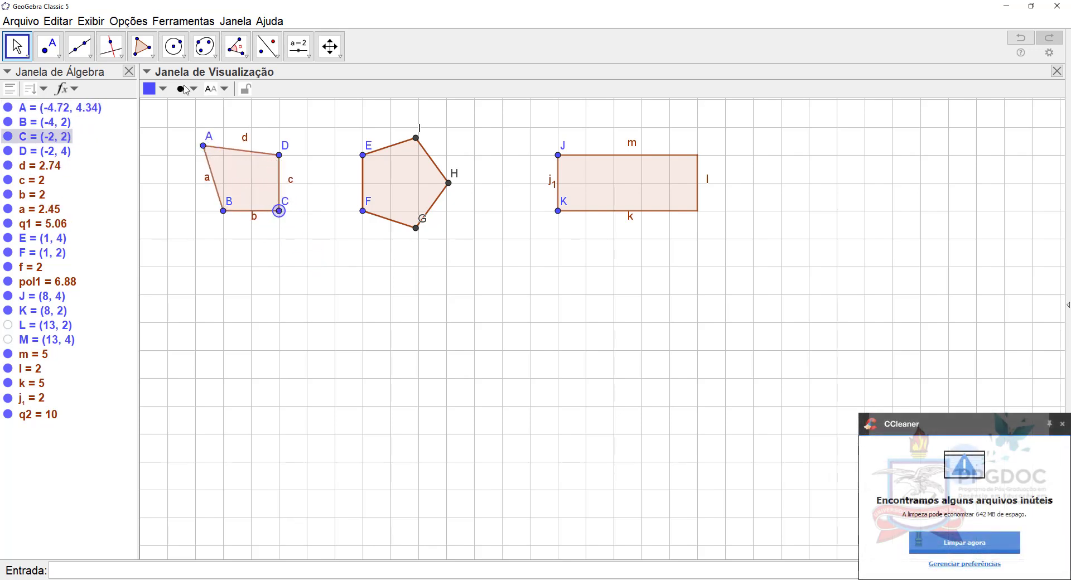
- Move vertex A of quadrilateral ABCD to about (-4.78, 4.36) and try moving vertex D
left_click(153, 58)
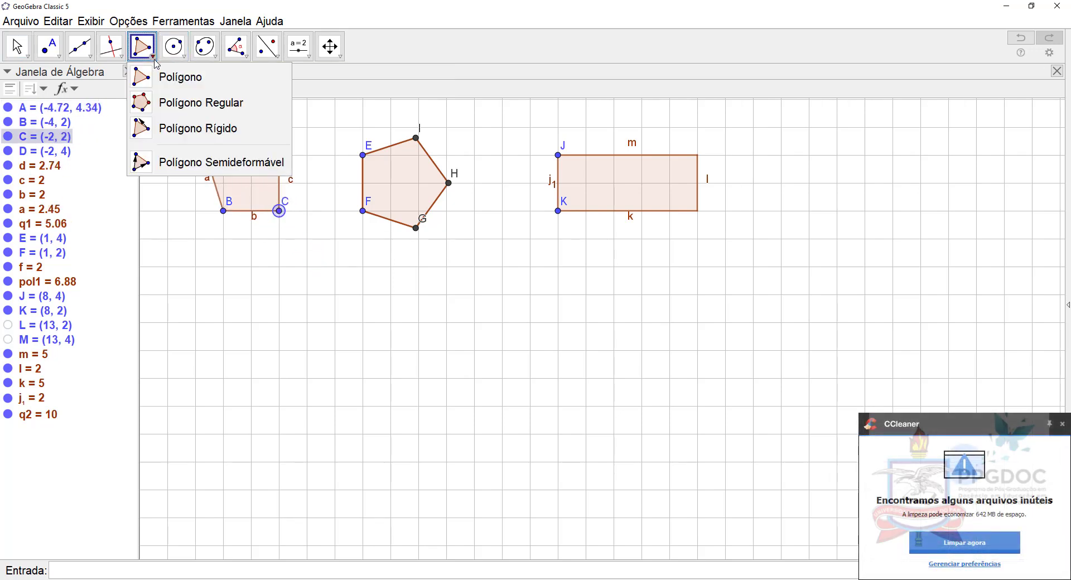
left_click(181, 78)
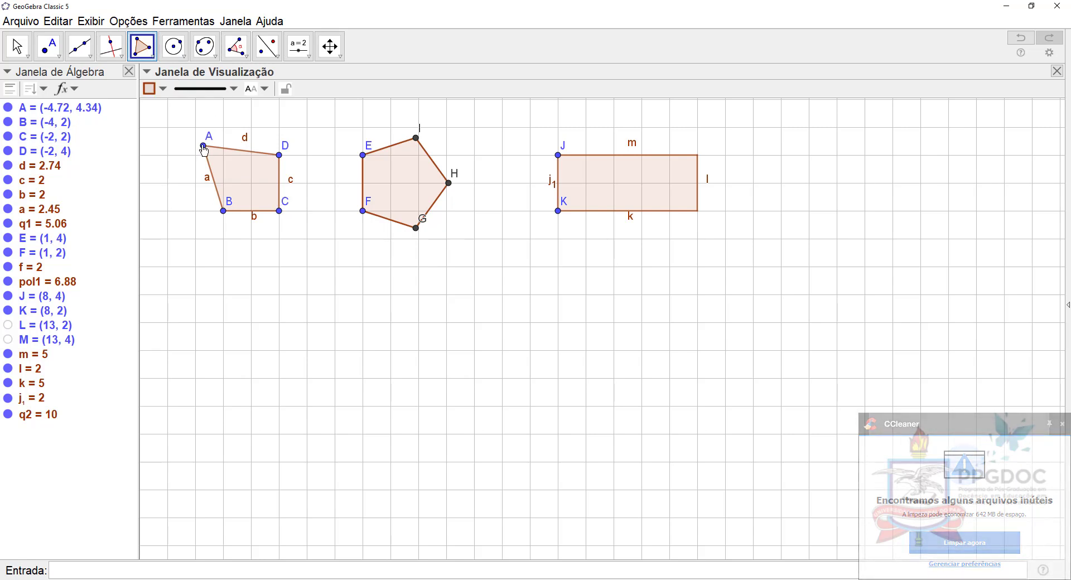
key("Escape")
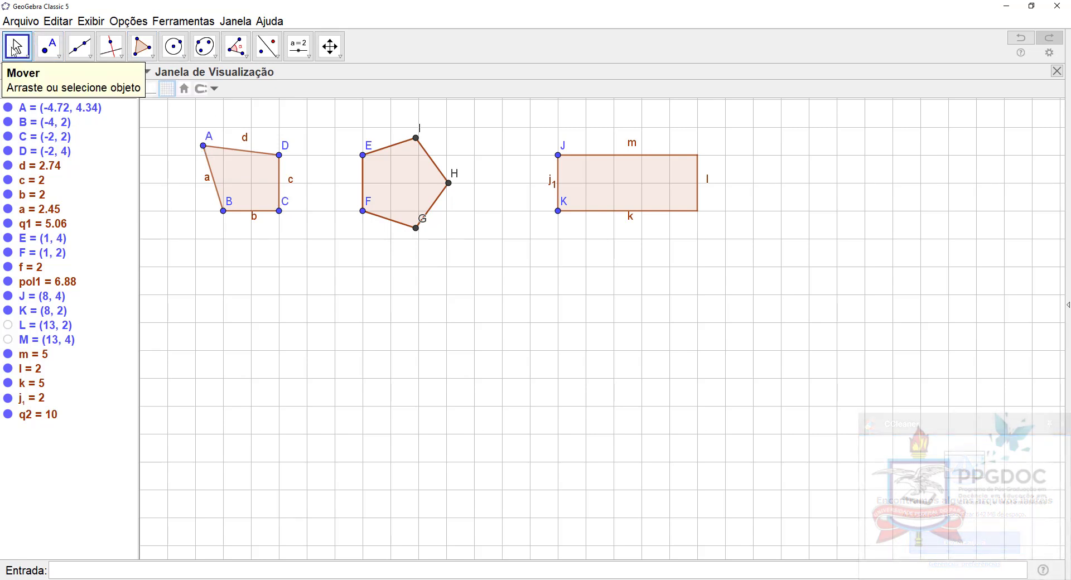
mouse_move(204, 146)
left_mouse_down()
mouse_move(260, 183)
mouse_move(211, 151)
mouse_move(243, 187)
mouse_move(207, 155)
left_mouse_up()
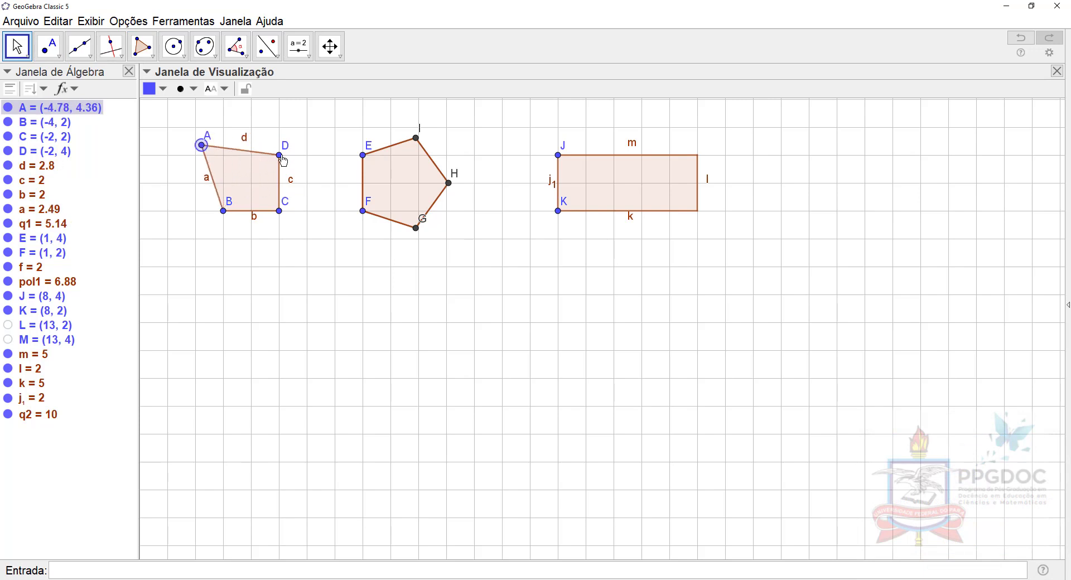
mouse_move(282, 160)
left_mouse_down()
mouse_move(254, 189)
mouse_move(289, 153)
mouse_move(240, 187)
mouse_move(278, 155)
left_mouse_up()
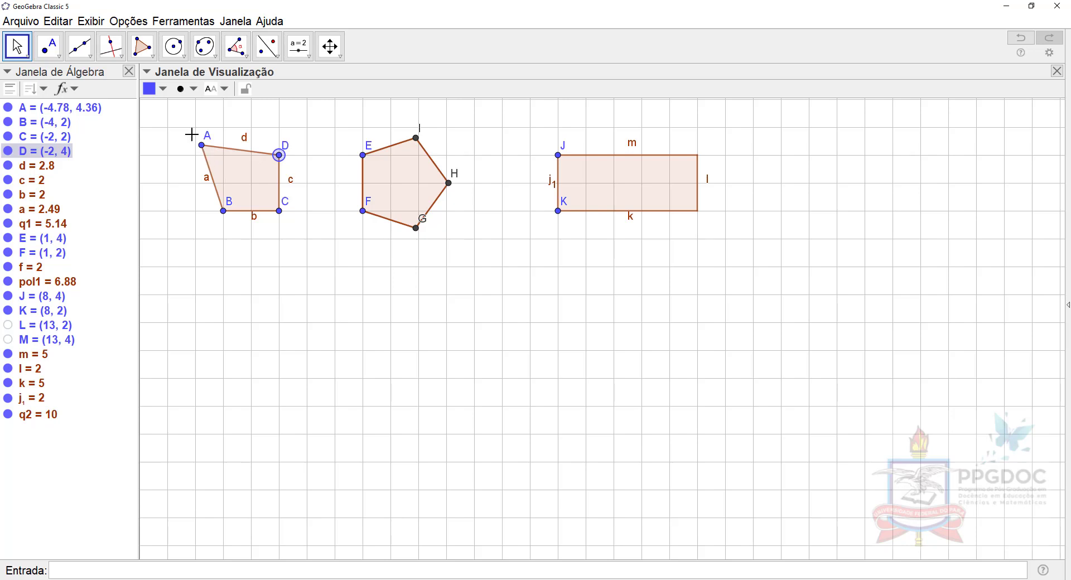
- Return vertex A to (-4, 4) so that ABCD is a square again, and select vertex D
left_click(142, 47)
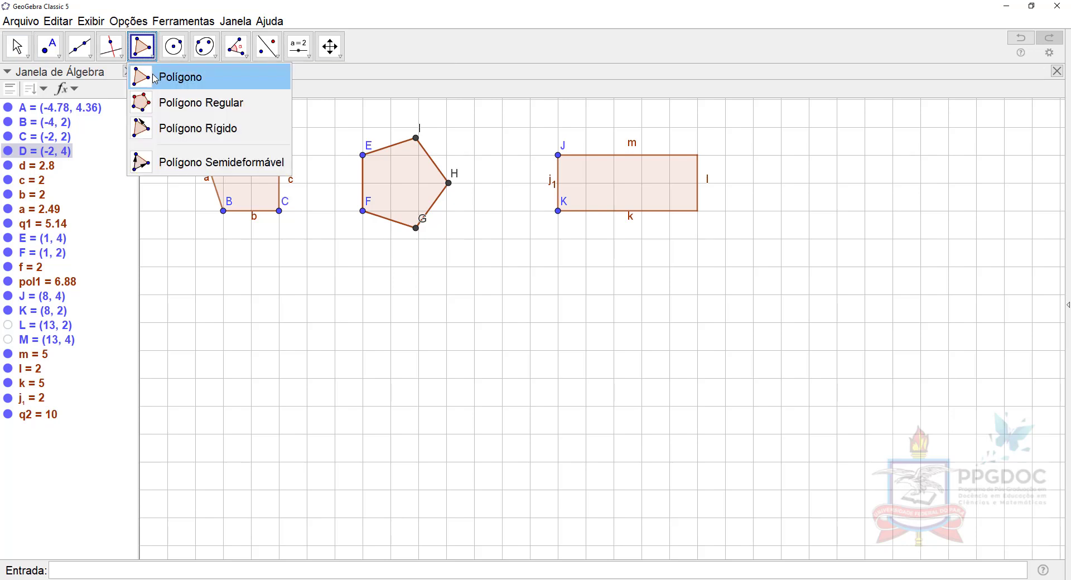
left_click(145, 74)
left_click(119, 56)
left_click(456, 32)
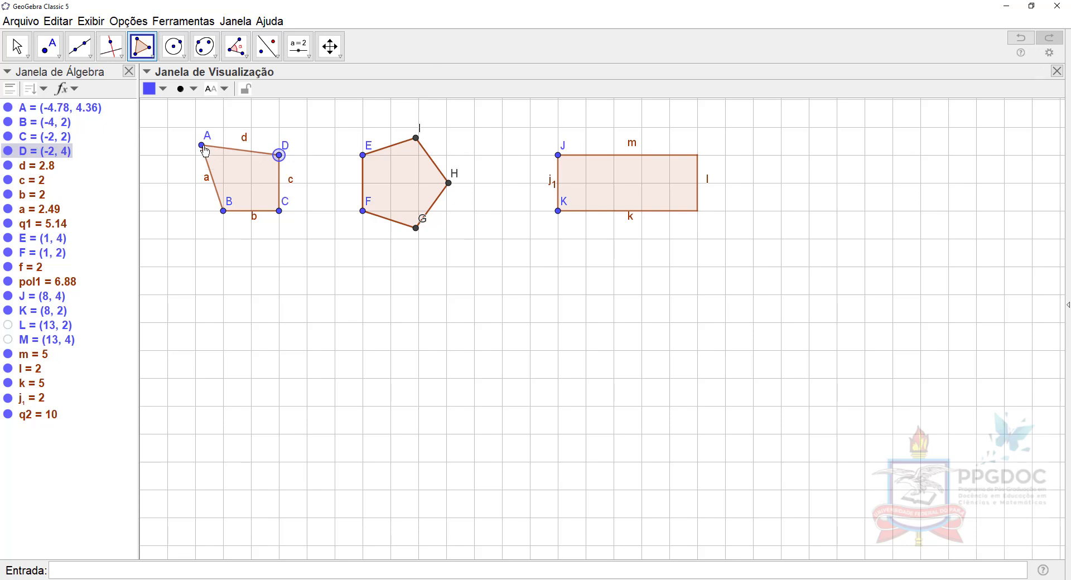
left_click_drag(212, 155, 223, 159)
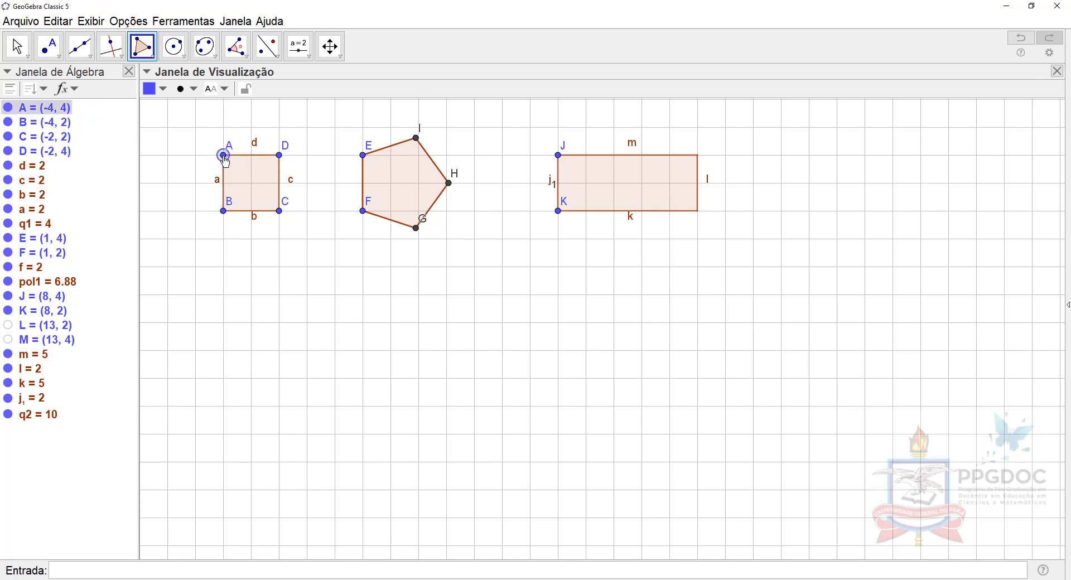
left_click(280, 159)
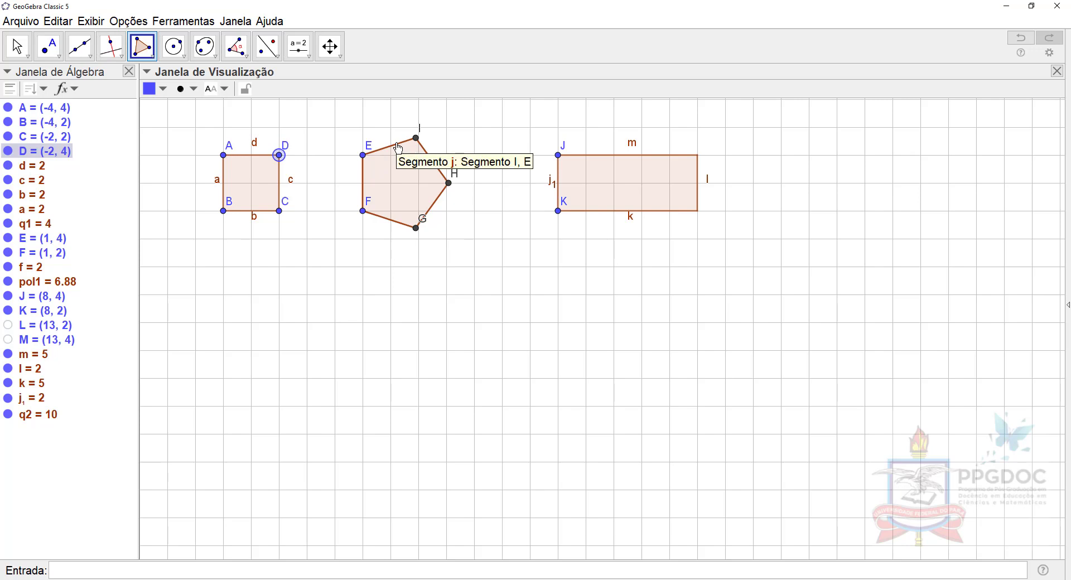
left_click(145, 59)
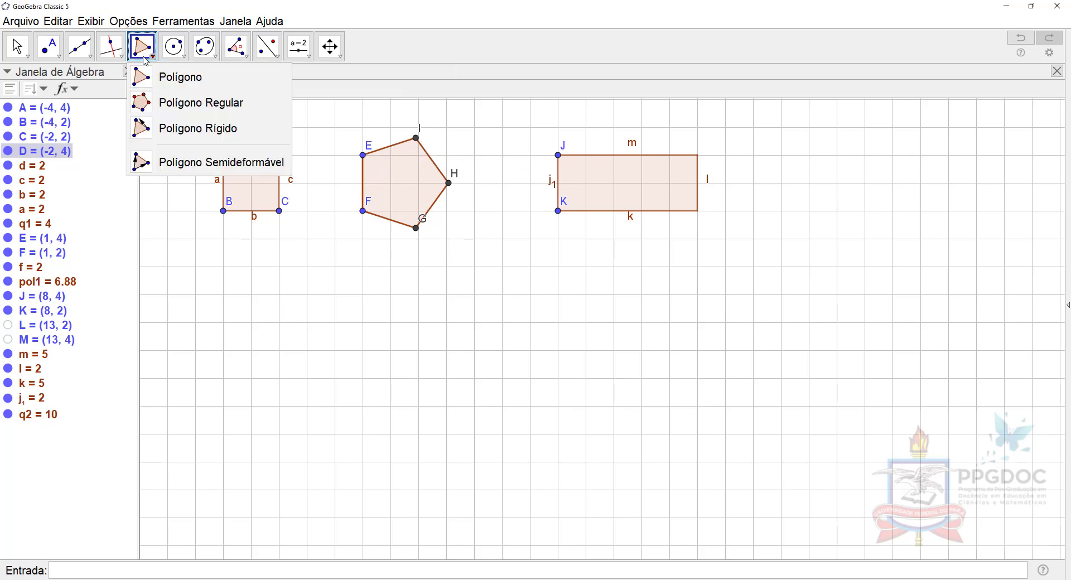
left_click(394, 75)
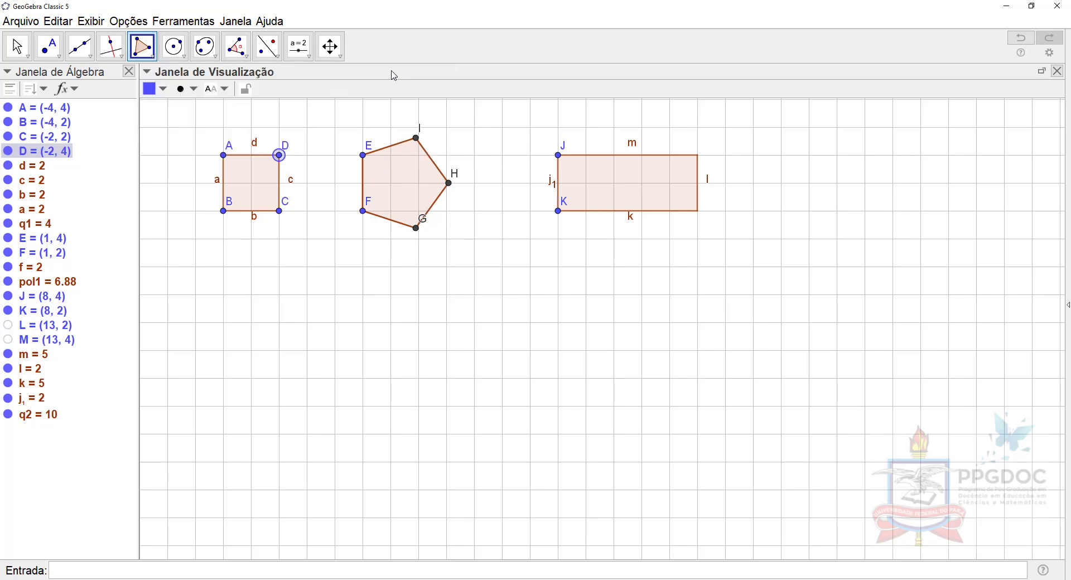
- Test moving vertices E and F of the regular pentagon, returning them to (1, 4) and (1, 2)
key("Escape")
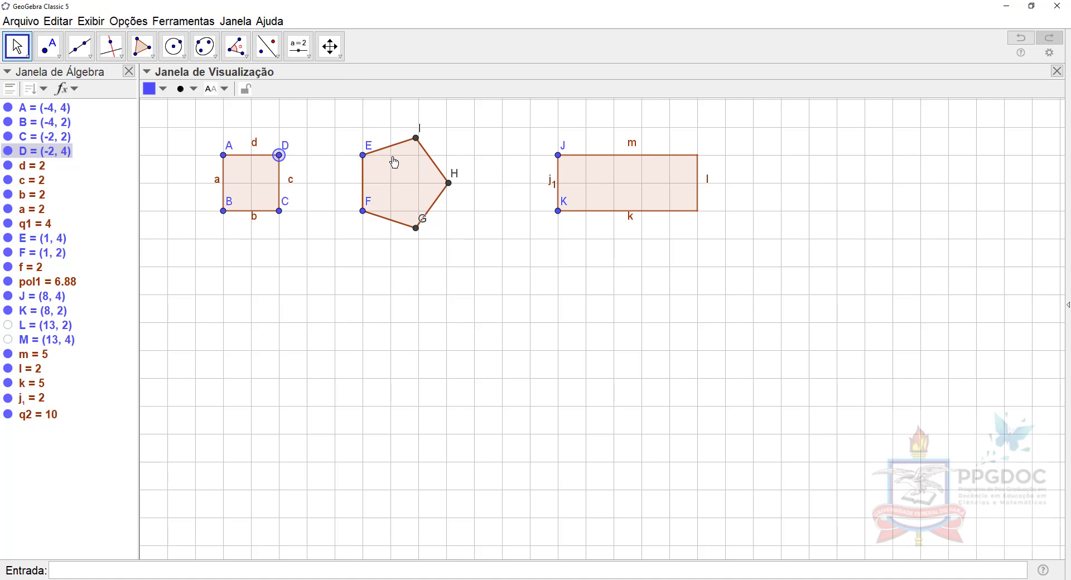
left_click_drag(362, 155, 367, 182)
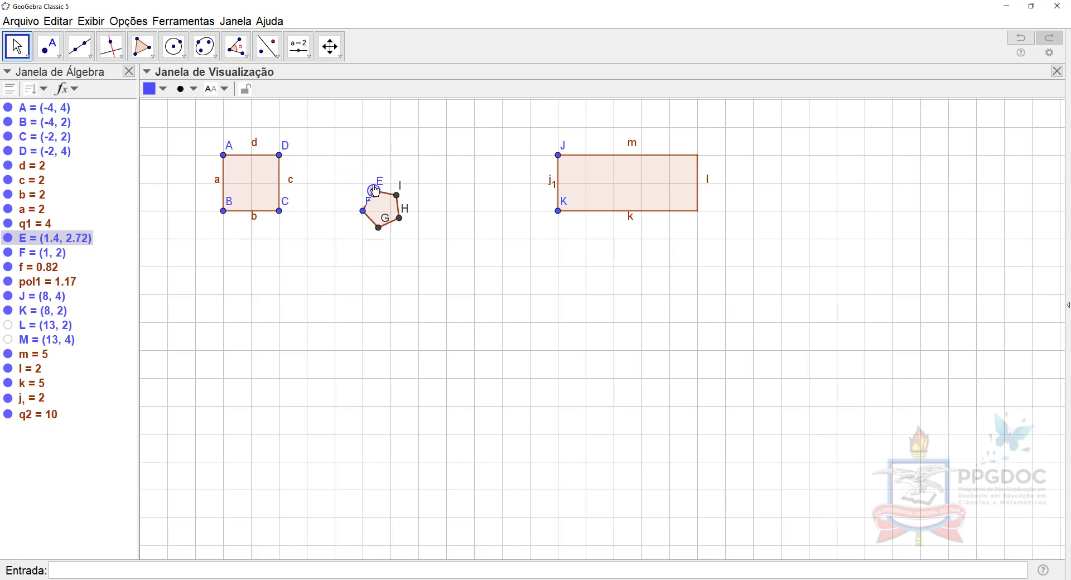
mouse_move(361, 161)
left_mouse_down()
mouse_move(344, 123)
mouse_move(372, 172)
left_mouse_up()
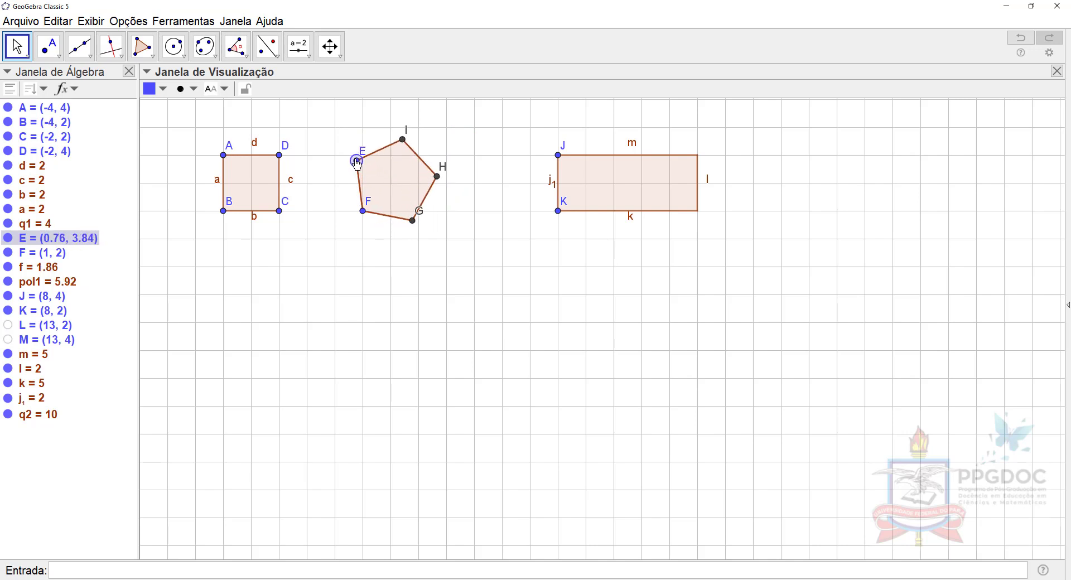
mouse_move(357, 164)
left_mouse_down()
mouse_move(351, 145)
mouse_move(363, 167)
left_mouse_up()
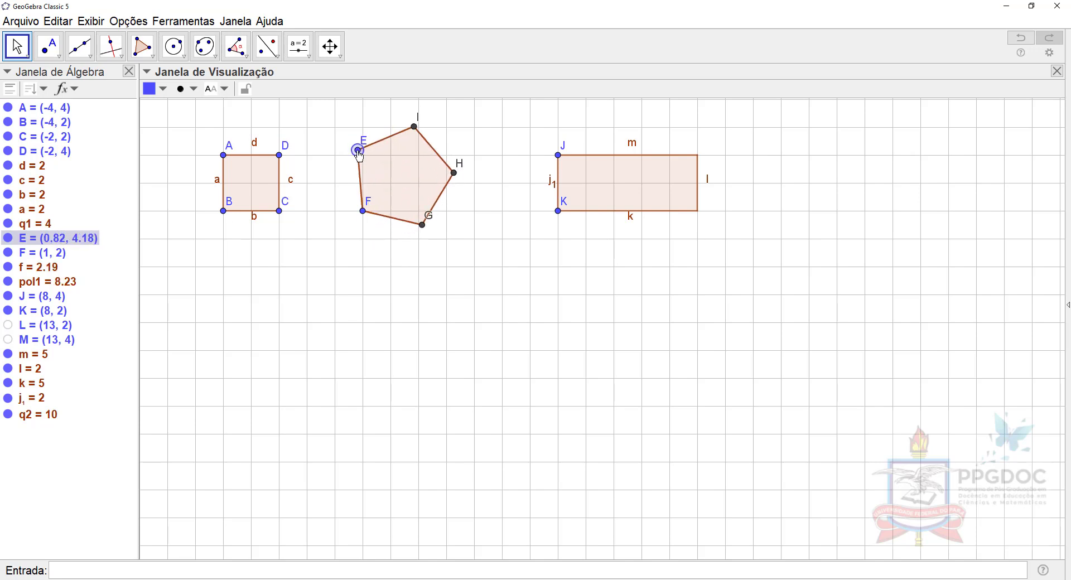
mouse_move(358, 149)
left_mouse_down()
mouse_move(361, 119)
mouse_move(378, 154)
left_mouse_up()
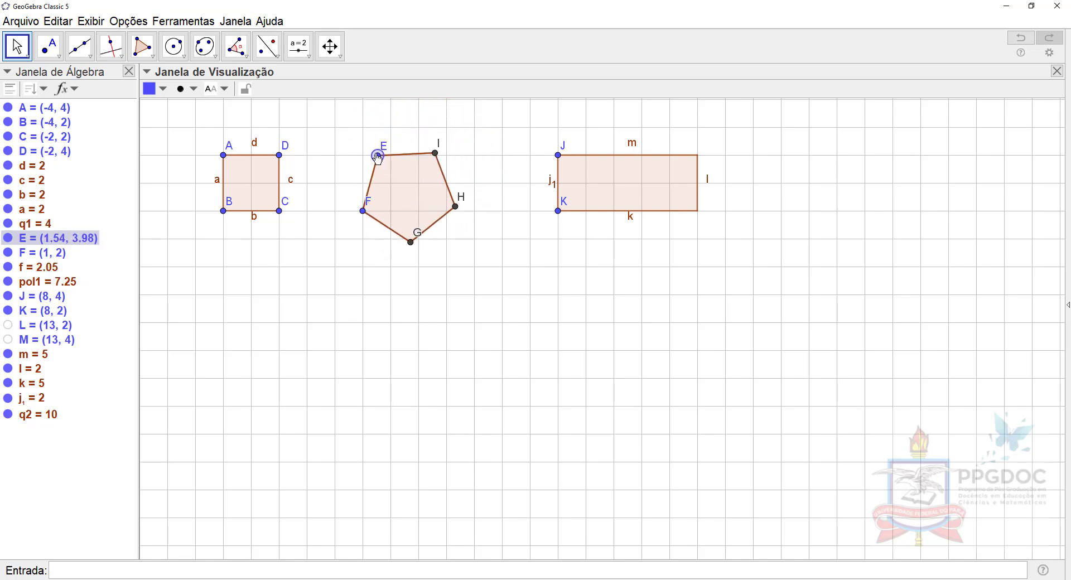
mouse_move(371, 146)
left_mouse_down()
mouse_move(368, 133)
mouse_move(362, 154)
left_mouse_up()
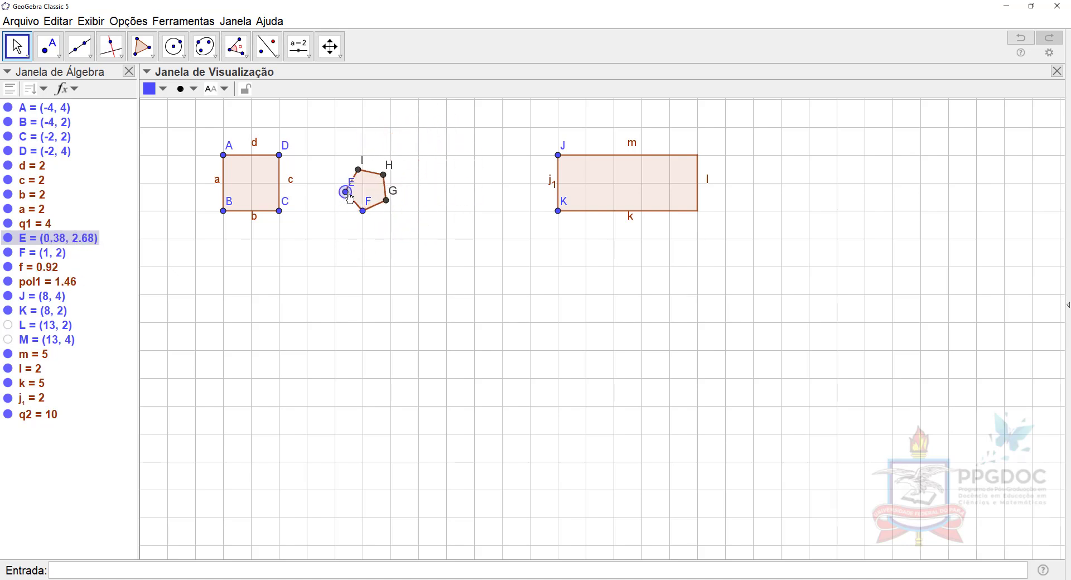
left_click_drag(346, 194, 364, 163)
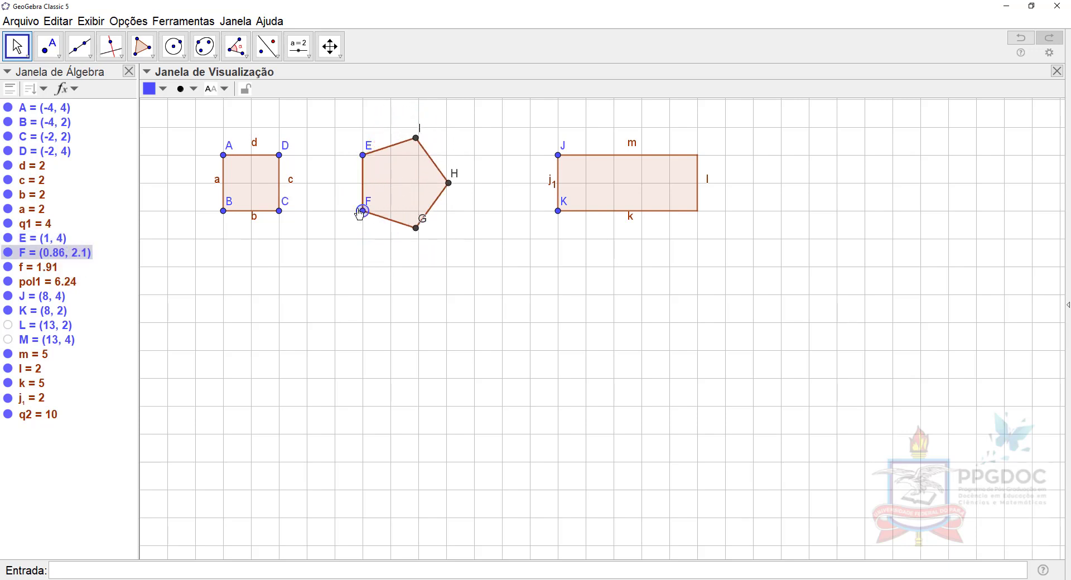
mouse_move(384, 208)
left_mouse_down()
mouse_move(397, 175)
mouse_move(364, 211)
mouse_move(402, 186)
mouse_move(387, 161)
mouse_move(435, 282)
mouse_move(470, 419)
mouse_move(381, 272)
mouse_move(389, 198)
mouse_move(409, 180)
mouse_move(394, 204)
mouse_move(398, 257)
mouse_move(402, 211)
mouse_move(364, 212)
mouse_move(365, 191)
mouse_move(365, 214)
left_mouse_up()
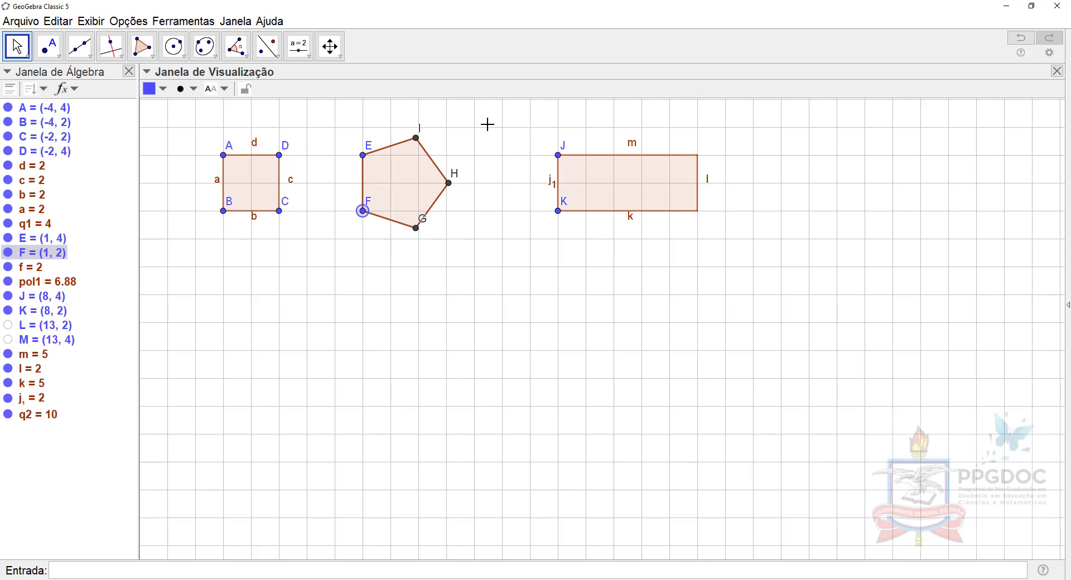
left_click(151, 56)
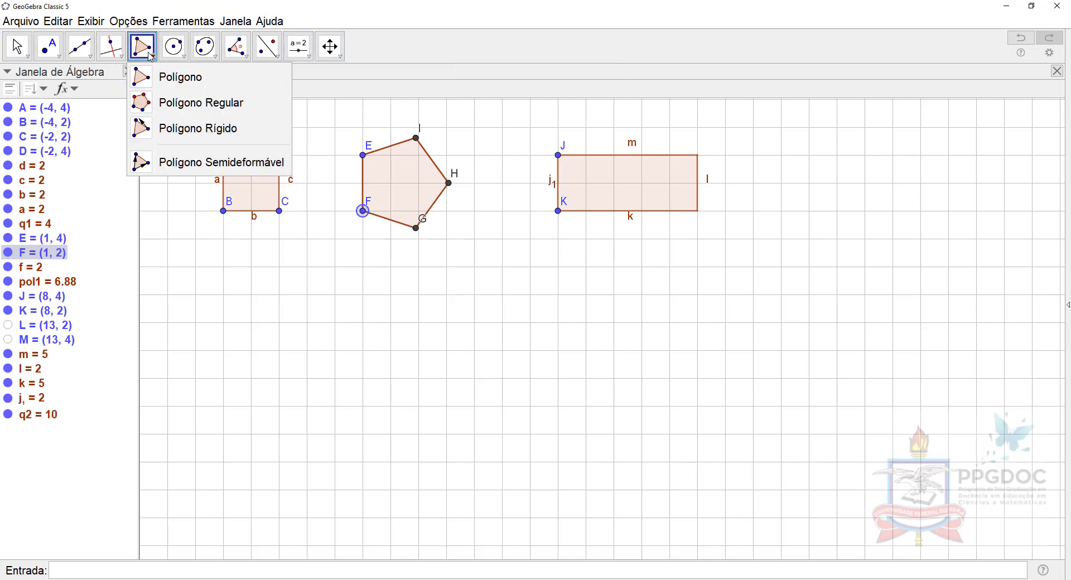
left_click(408, 62)
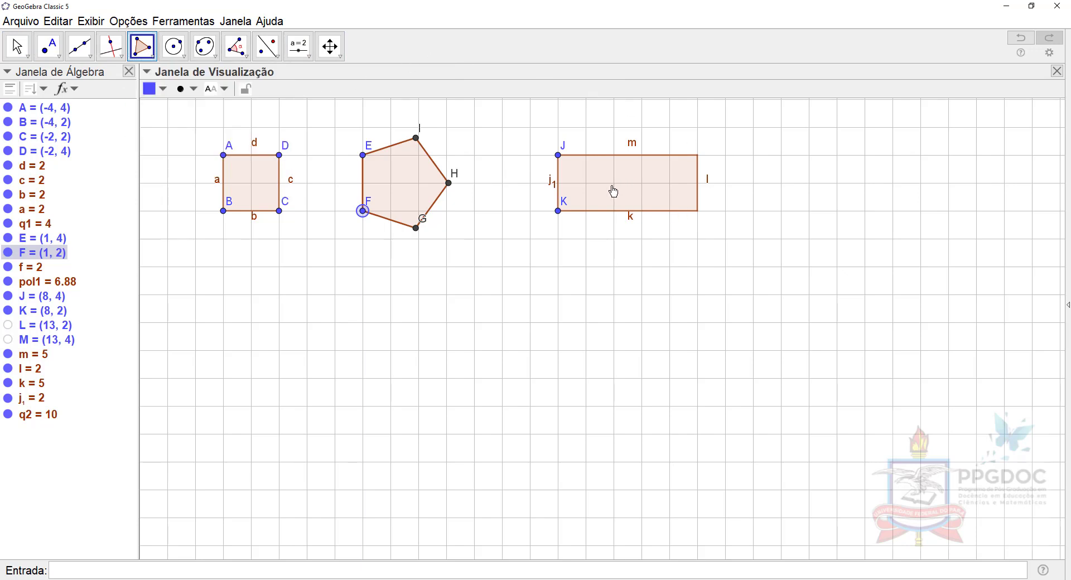
key("Escape")
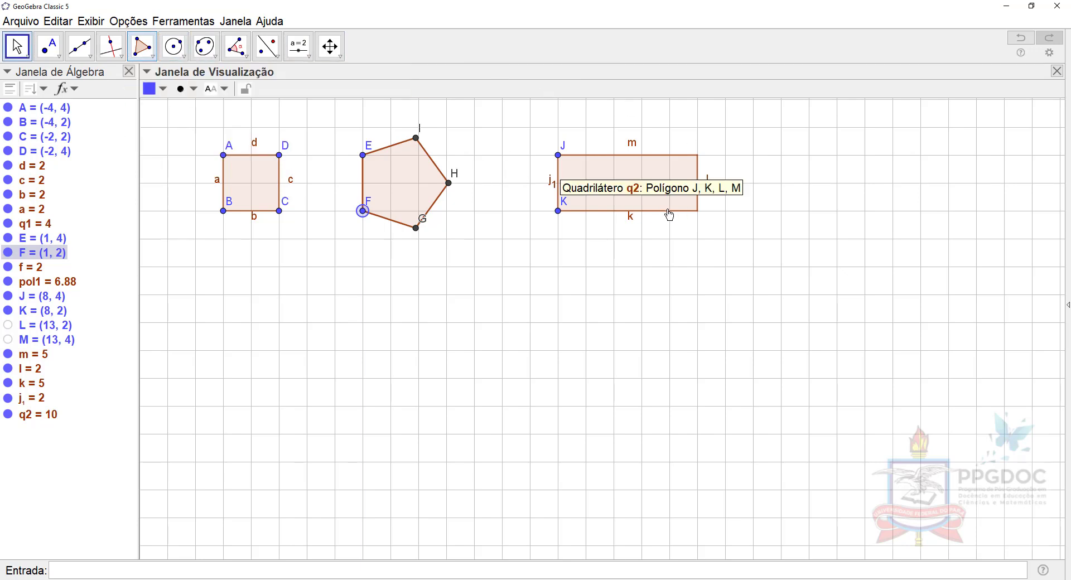
left_click(142, 46)
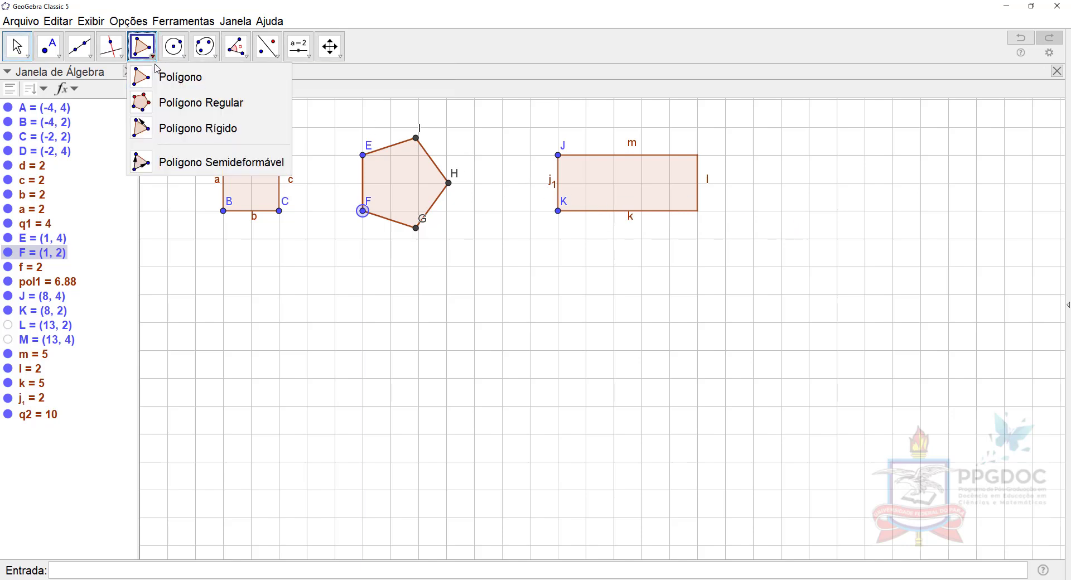
left_click(191, 136)
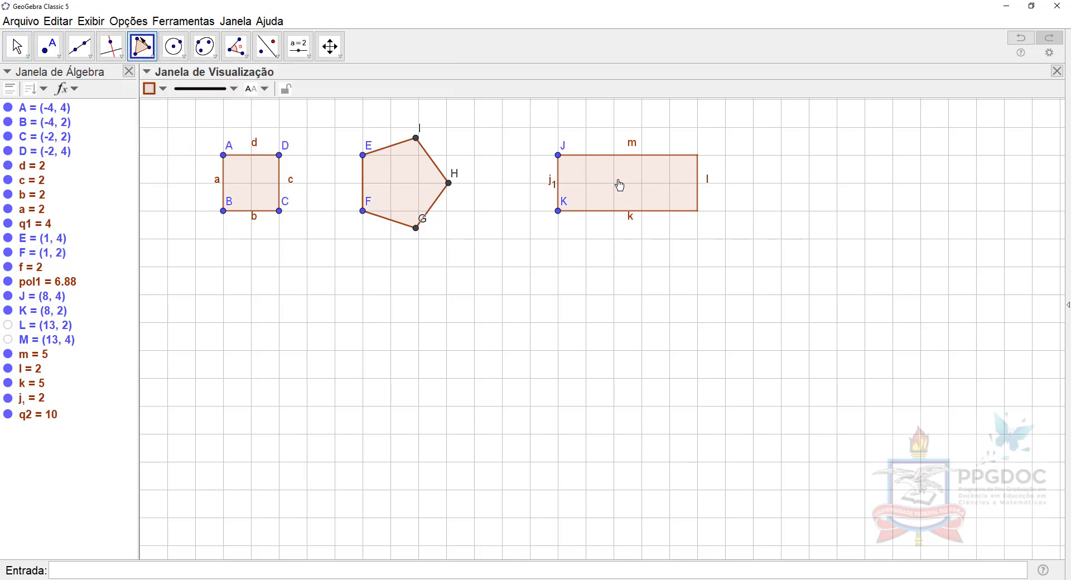
key("Escape")
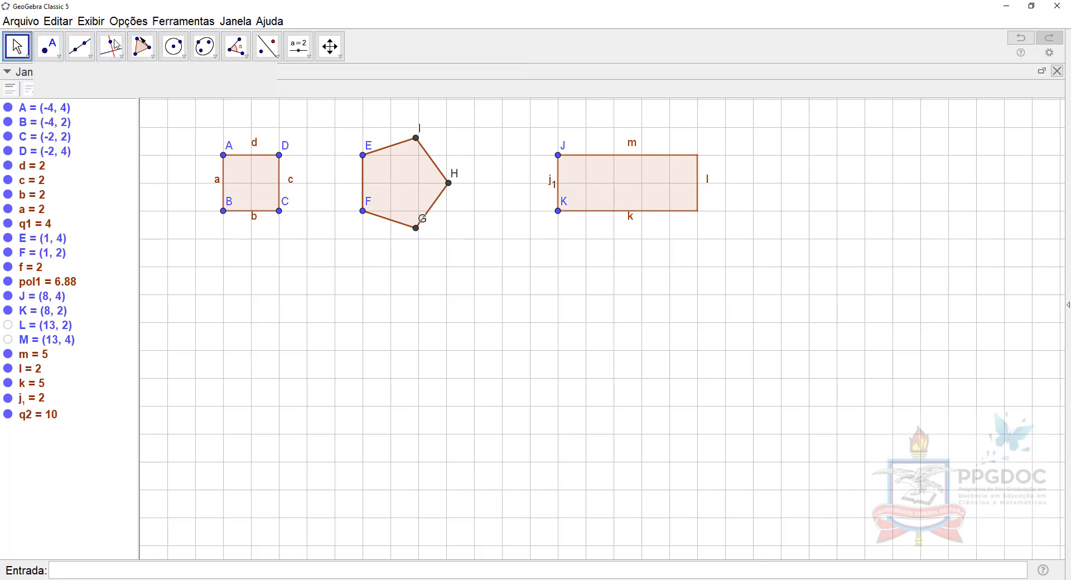
- Try moving the rigid rectangle and its vertex K, leaving K at (8, 2)
left_click(618, 198)
left_click_drag(618, 198, 612, 182)
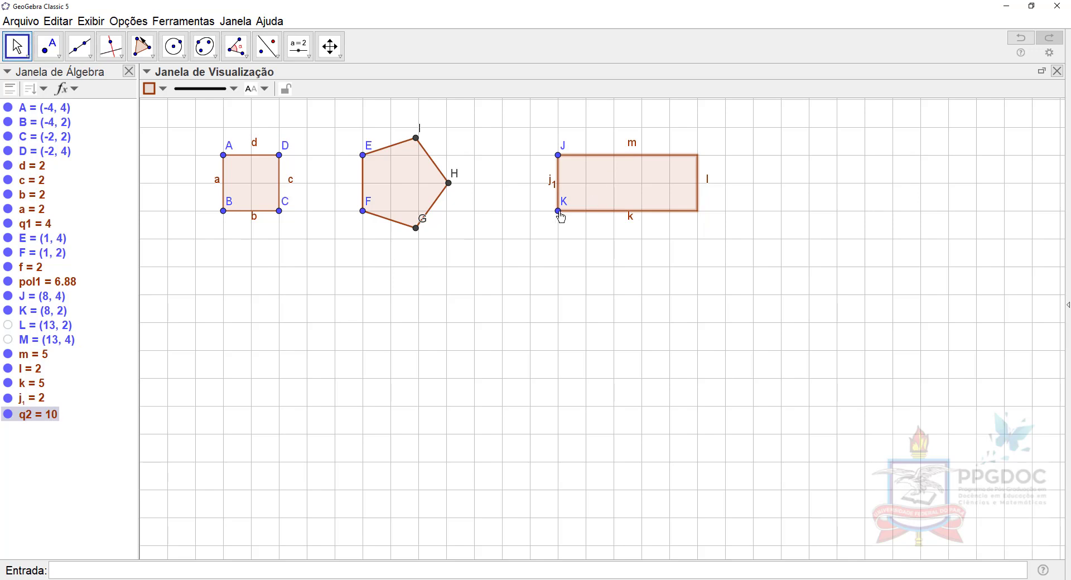
mouse_move(561, 217)
left_mouse_down()
mouse_move(577, 221)
mouse_move(562, 219)
mouse_move(617, 172)
mouse_move(519, 196)
mouse_move(554, 113)
mouse_move(609, 182)
mouse_move(583, 109)
mouse_move(535, 207)
mouse_move(606, 177)
mouse_move(535, 215)
mouse_move(512, 121)
mouse_move(610, 172)
mouse_move(559, 226)
mouse_move(597, 205)
mouse_move(531, 144)
mouse_move(610, 168)
mouse_move(569, 206)
mouse_move(529, 188)
mouse_move(568, 130)
mouse_move(605, 183)
mouse_move(562, 215)
mouse_move(576, 210)
mouse_move(562, 214)
mouse_move(576, 209)
mouse_move(588, 153)
mouse_move(578, 203)
mouse_move(560, 217)
left_mouse_up()
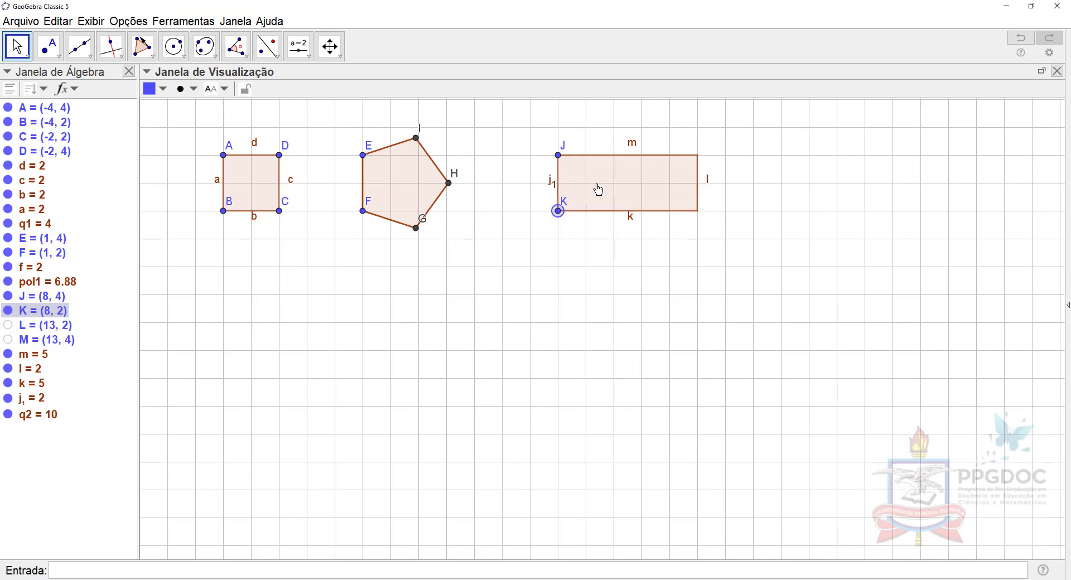
- Move the whole rigid rectangle so J is at (11, 4) and the regular pentagon so E is at (3, 4)
left_click_drag(598, 190, 692, 195)
left_click(406, 189)
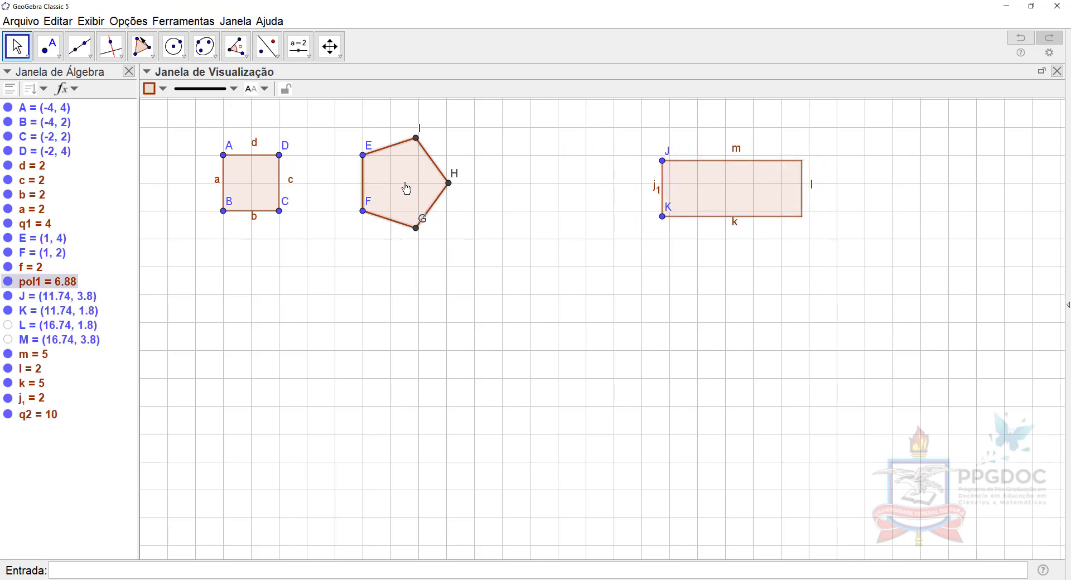
left_click_drag(406, 188, 433, 190)
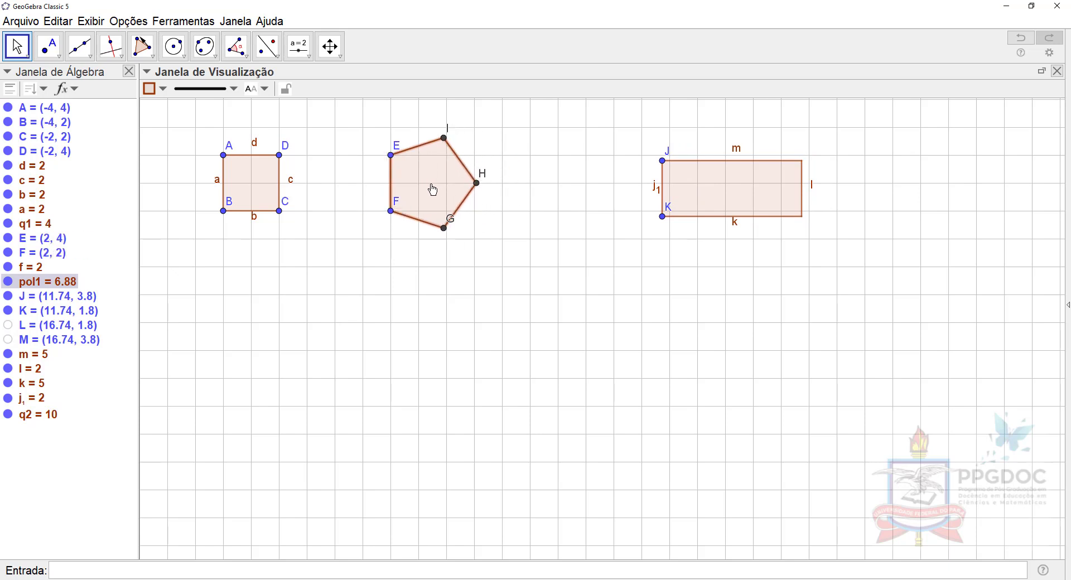
left_click(142, 47)
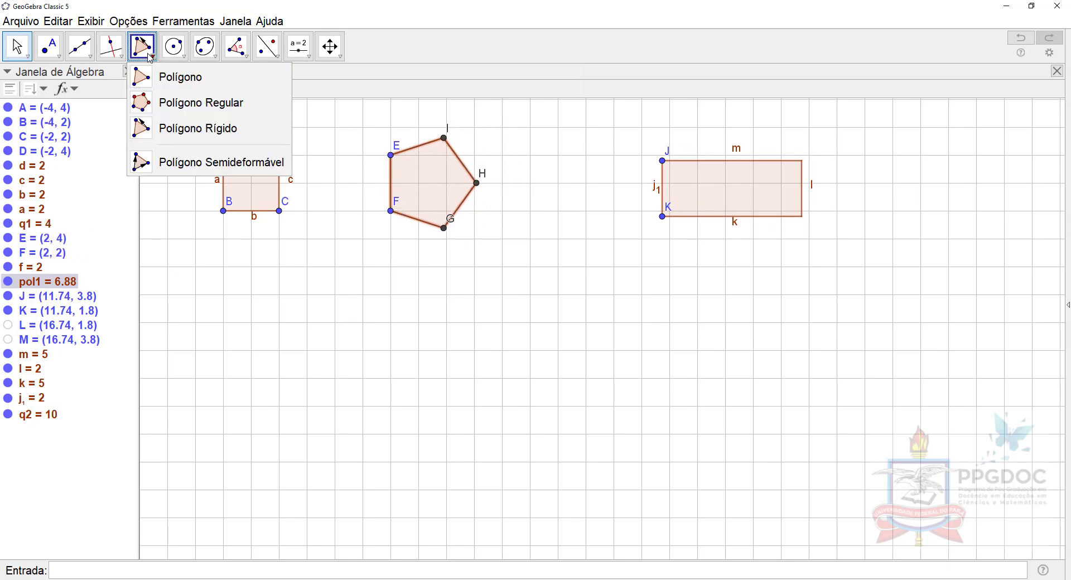
mouse_move(446, 181)
left_mouse_down()
mouse_move(477, 185)
mouse_move(435, 185)
mouse_move(461, 185)
mouse_move(452, 184)
left_mouse_up()
left_click_drag(716, 190, 692, 186)
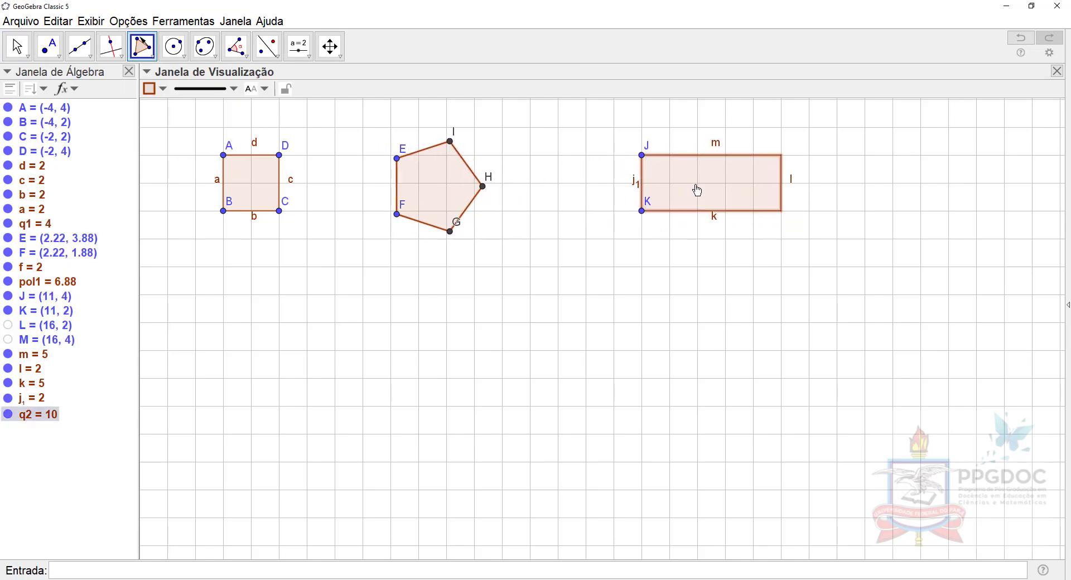
left_click_drag(437, 196, 460, 192)
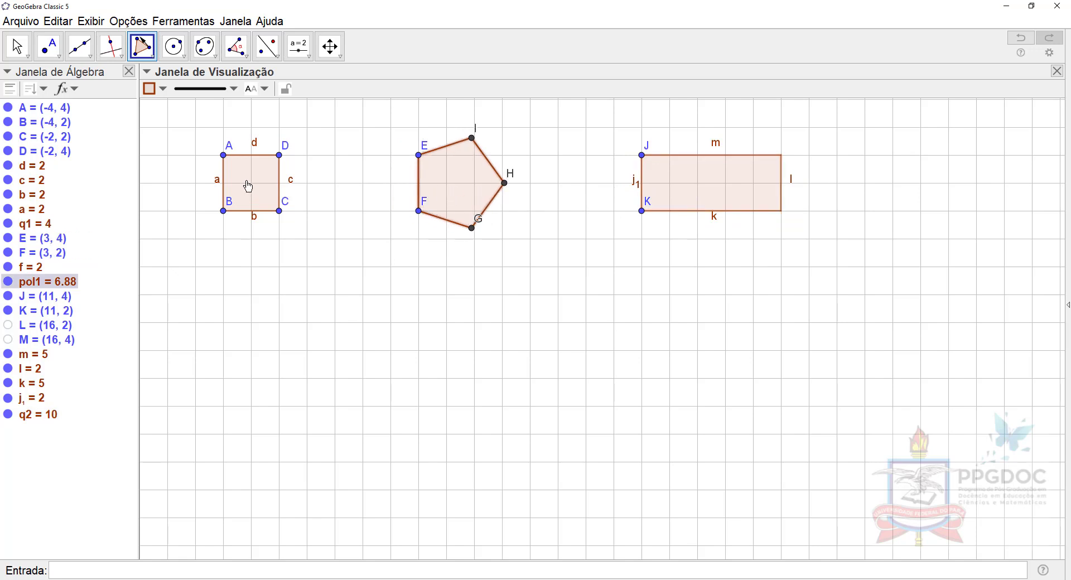
- Shift the pentagon so E is at about (2.5, 4.02) and the rigid rectangle so J is at (9, 4)
mouse_move(250, 187)
left_mouse_down()
mouse_move(273, 193)
mouse_move(250, 188)
left_mouse_up()
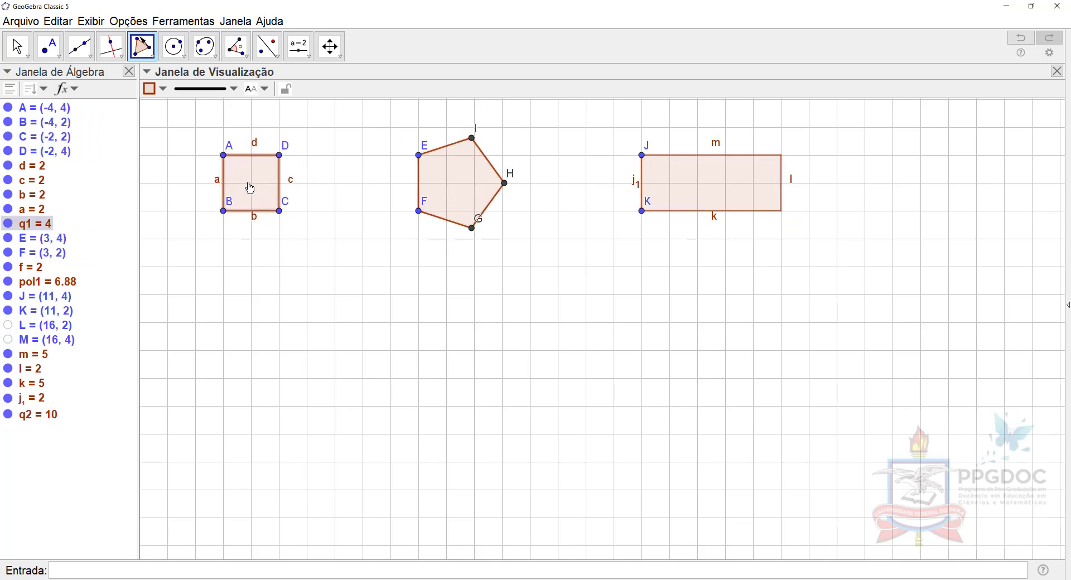
mouse_move(445, 187)
left_mouse_down()
mouse_move(420, 189)
mouse_move(434, 186)
left_mouse_up()
left_click_drag(698, 184, 649, 188)
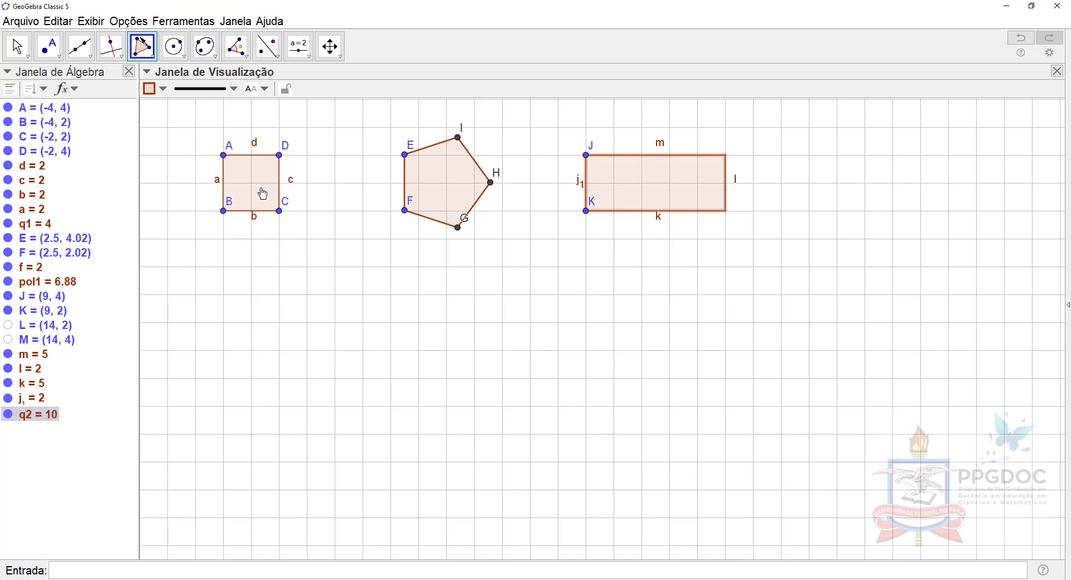
key("Escape")
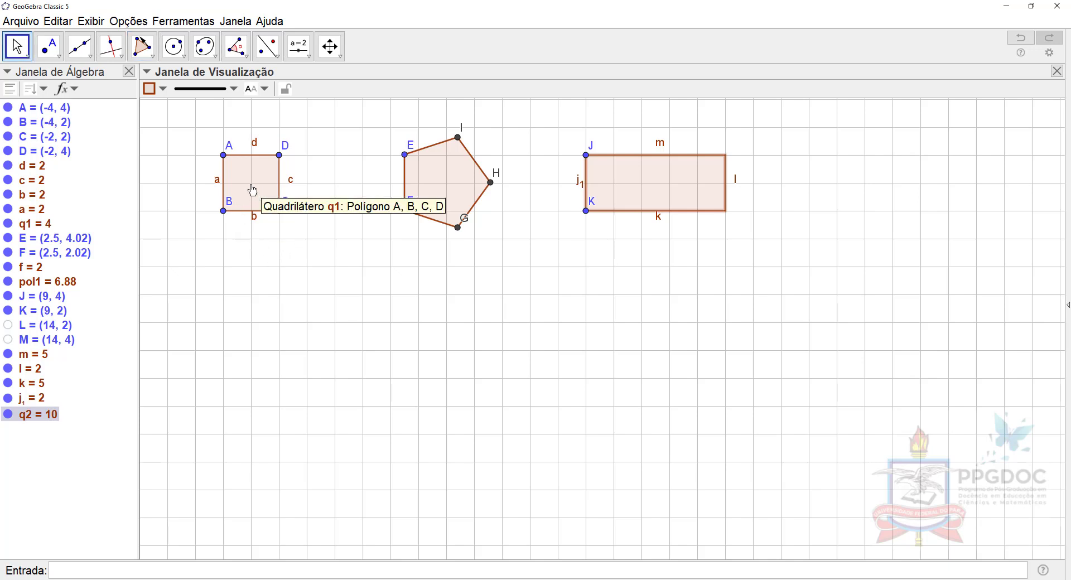
- Duplicate square ABCD and place the copy below the original, with its upper-left vertex at (-4, 0)
left_click(253, 189)
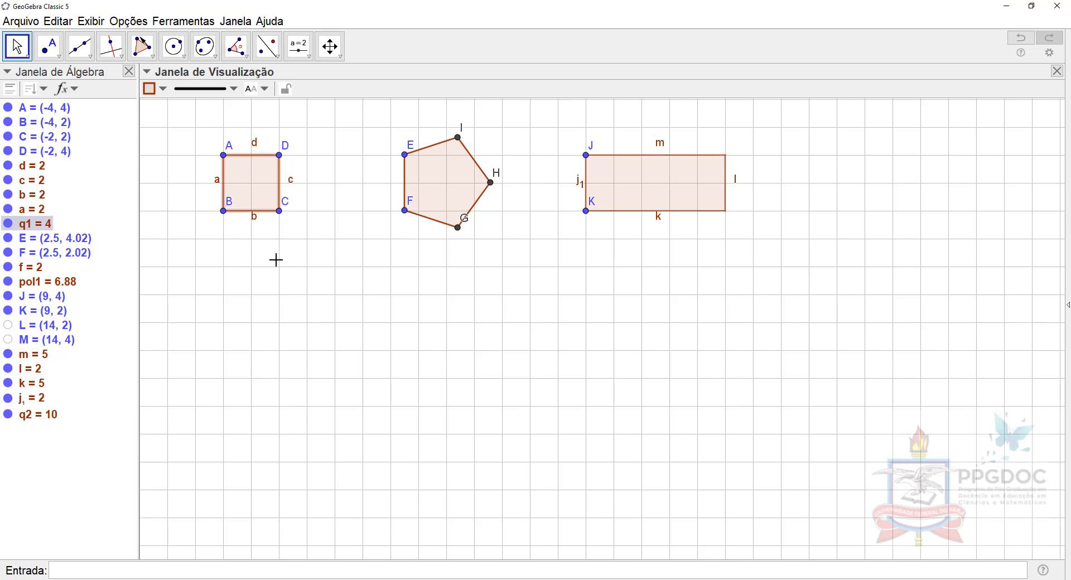
key("ctrl+v")
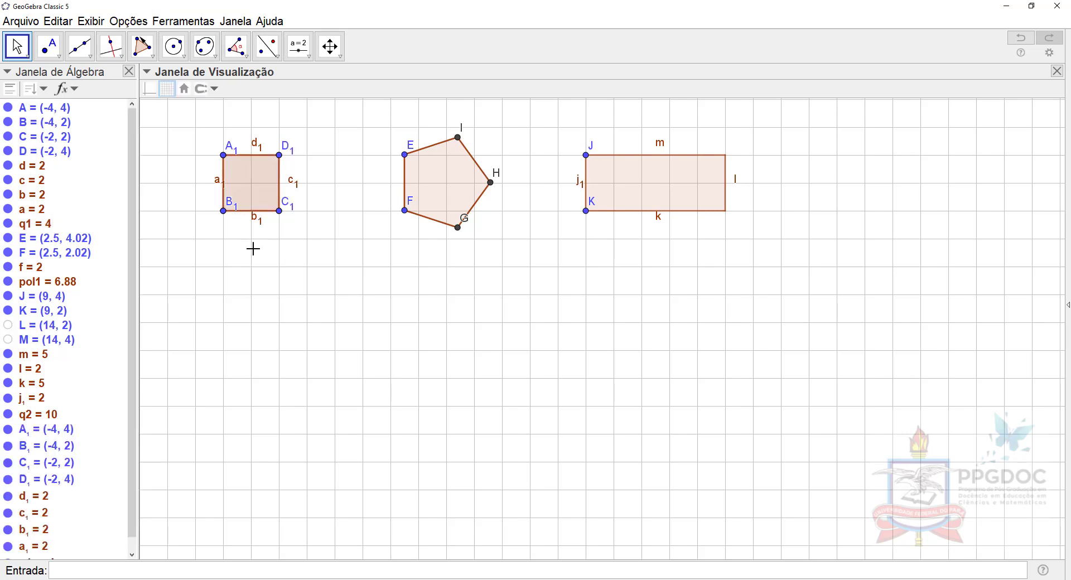
left_click(248, 188)
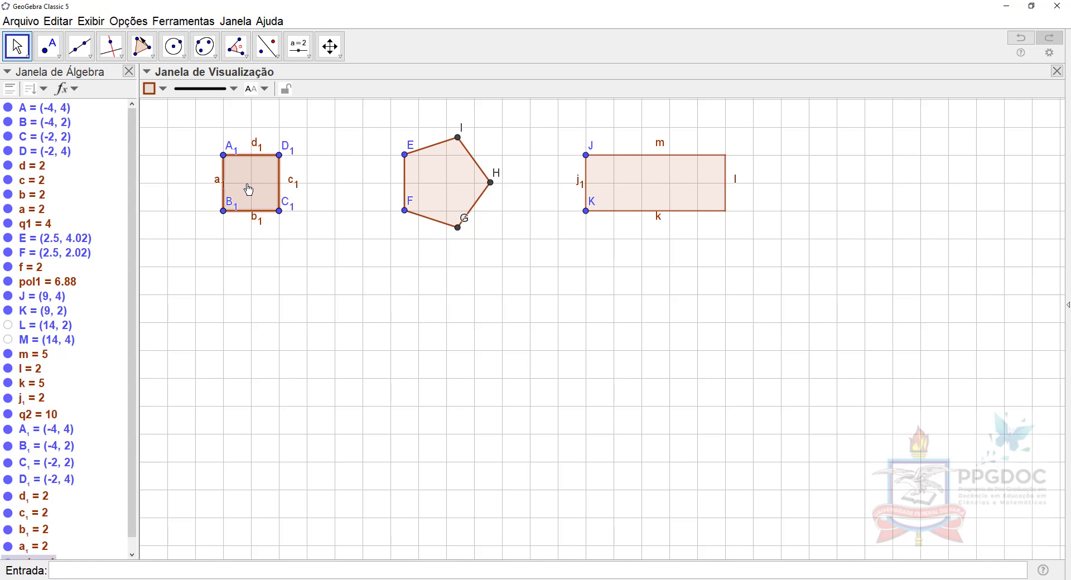
left_click_drag(249, 189, 248, 272)
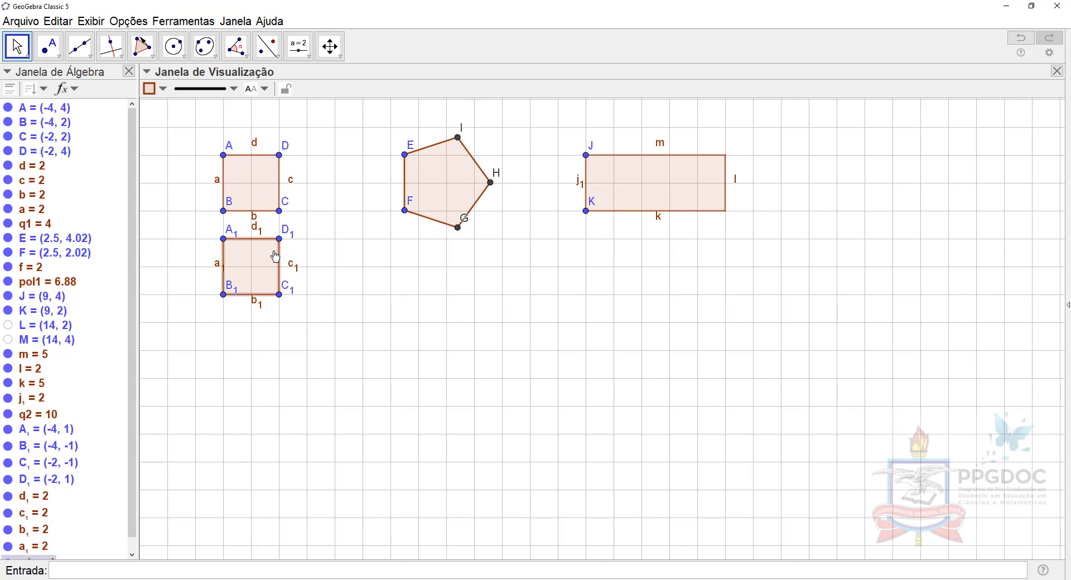
left_click_drag(257, 276, 258, 301)
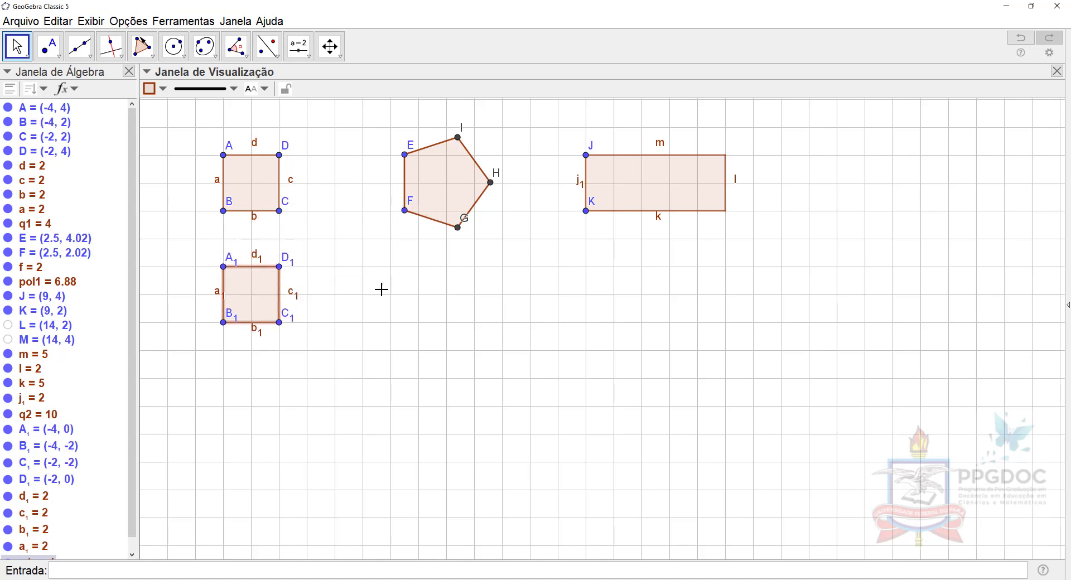
- Duplicate the regular pentagon and place the copy just below the original
left_click(440, 181)
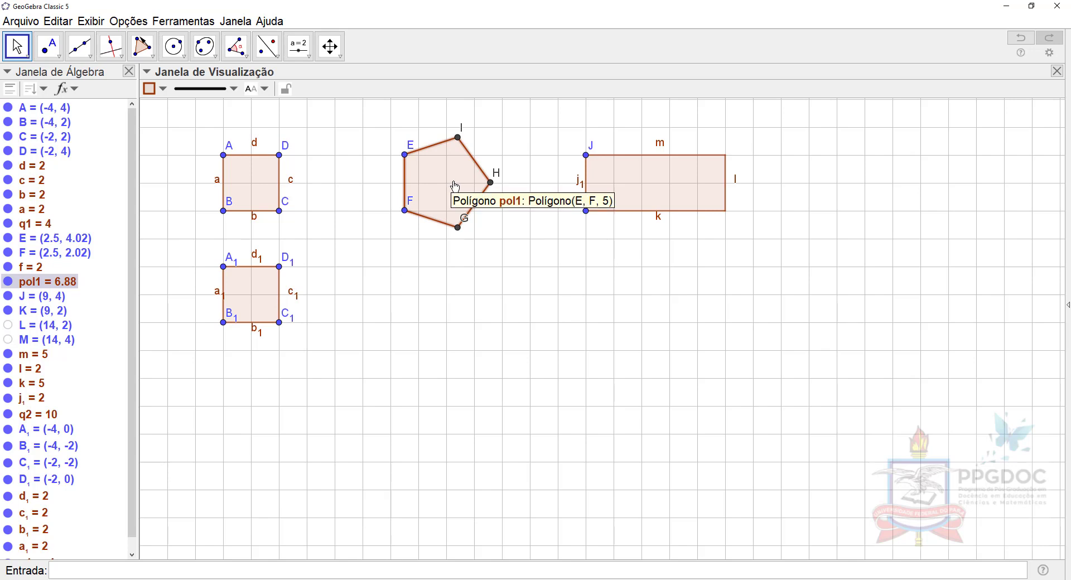
key("ctrl+v")
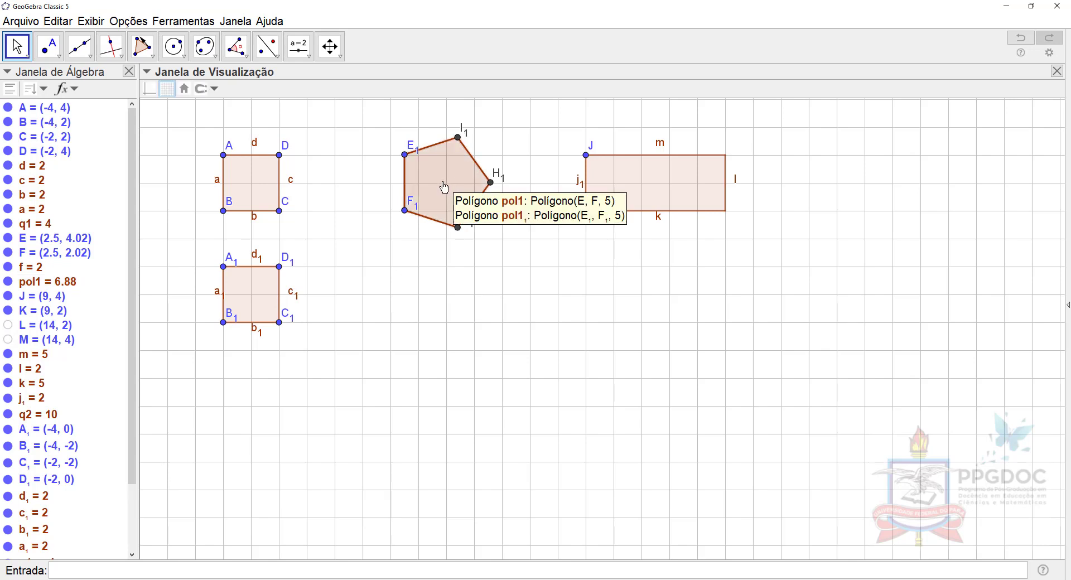
left_click(444, 187)
left_click_drag(445, 190, 442, 318)
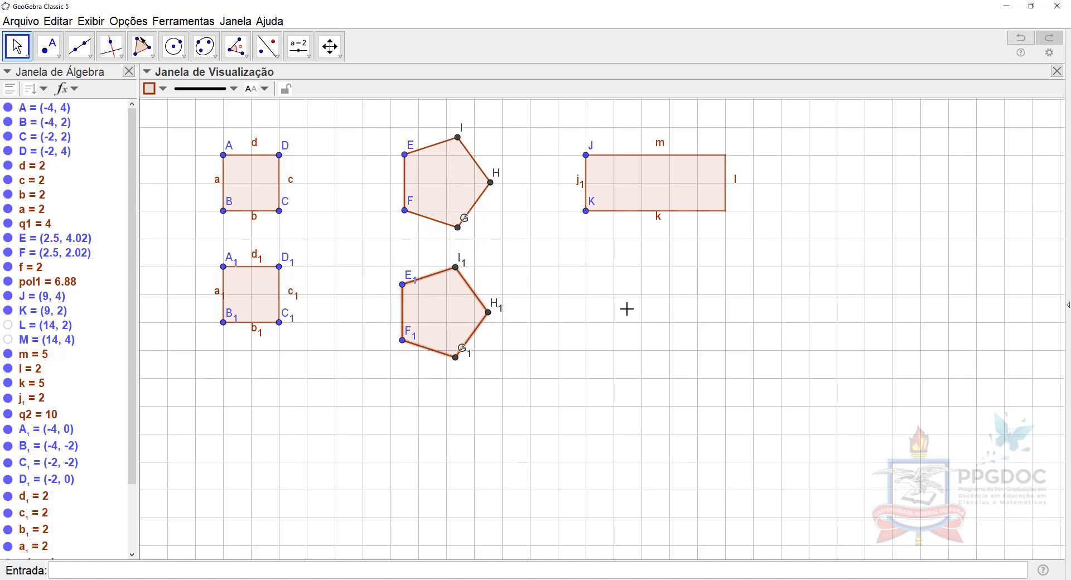
- Duplicate the rigid rectangle and place the copy directly below the original, level with the square's copy
left_click(656, 185)
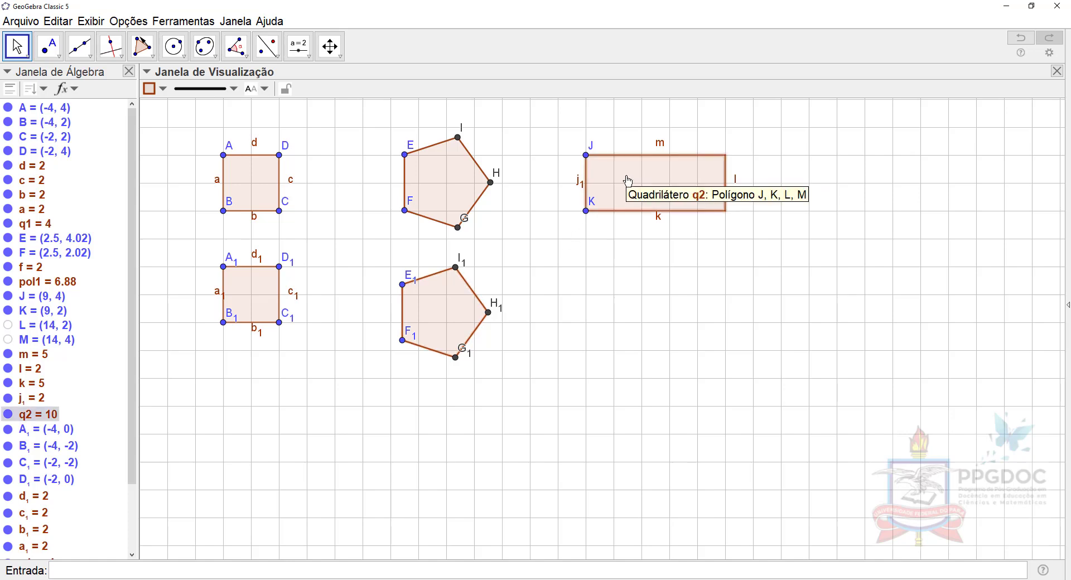
key("ctrl+v")
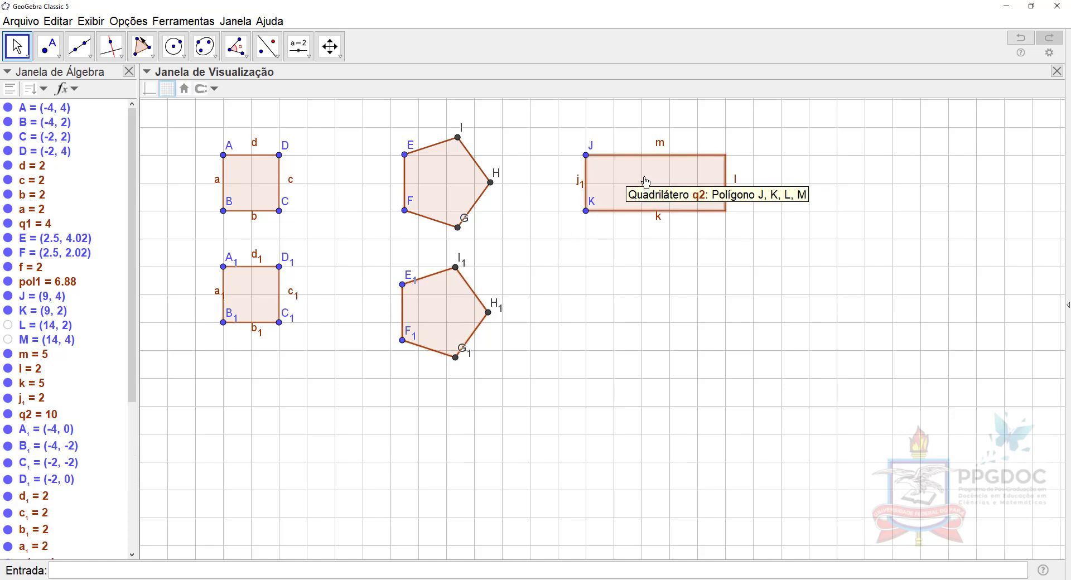
left_click_drag(645, 185, 643, 298)
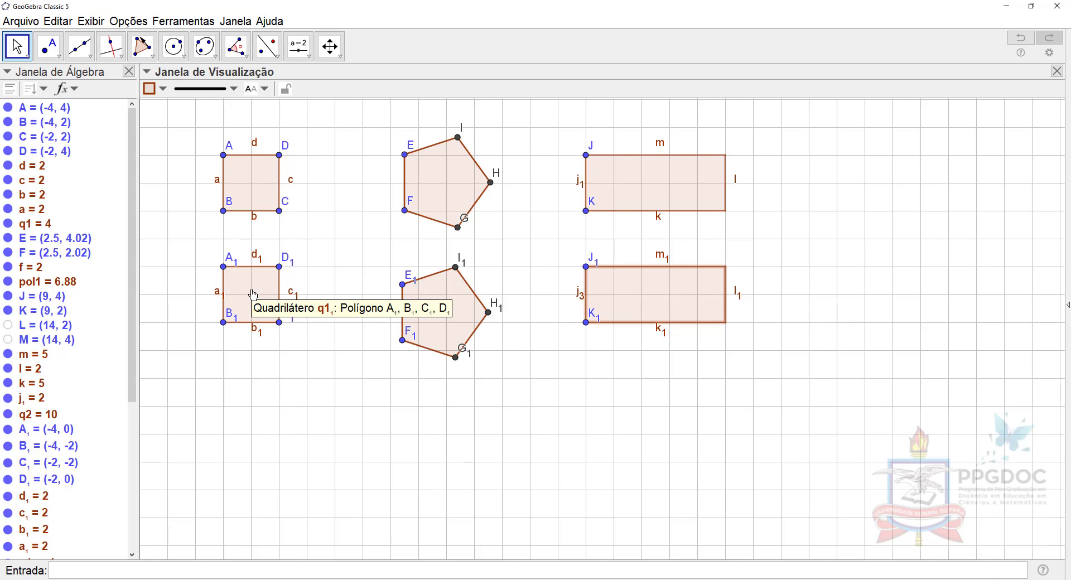
- Test how the square and its copy deform by moving vertices C₁, B and D₁ and returning them to their grid positions
left_click_drag(251, 295, 254, 296)
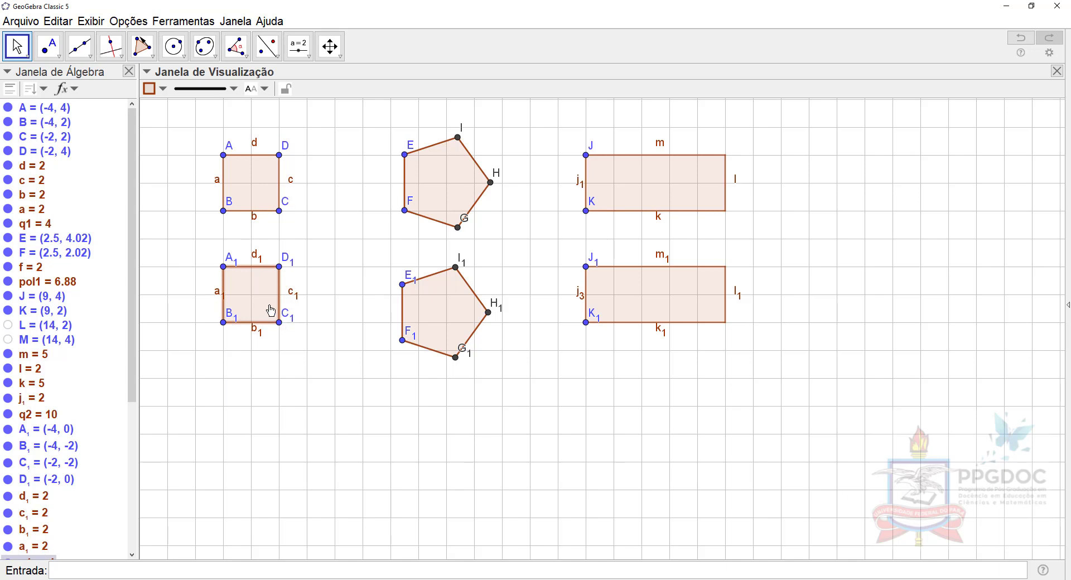
mouse_move(280, 327)
left_mouse_down()
mouse_move(252, 299)
mouse_move(247, 307)
mouse_move(278, 323)
left_mouse_up()
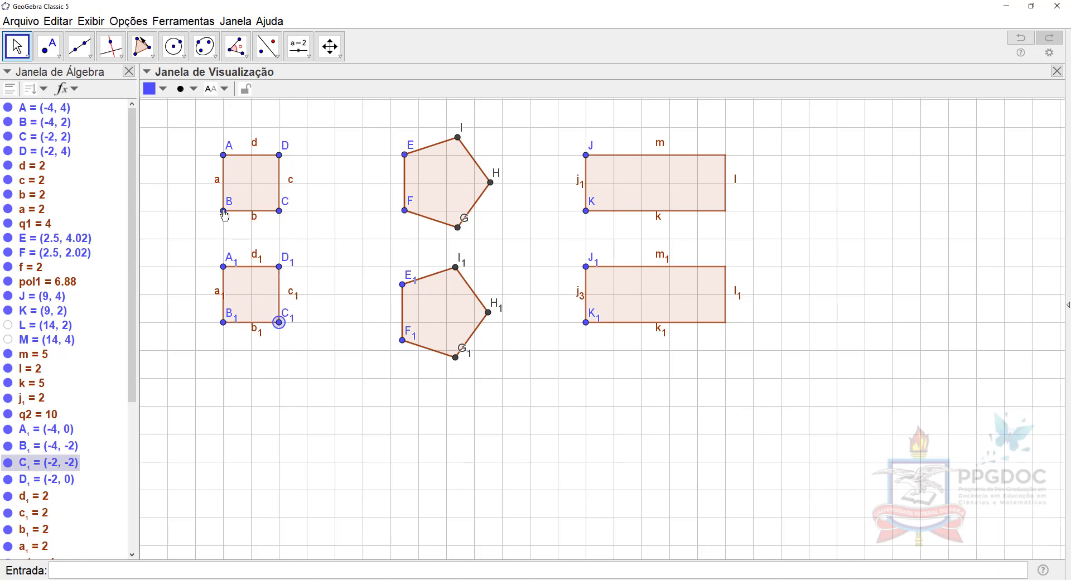
mouse_move(224, 216)
left_mouse_down()
mouse_move(250, 198)
mouse_move(228, 214)
left_mouse_up()
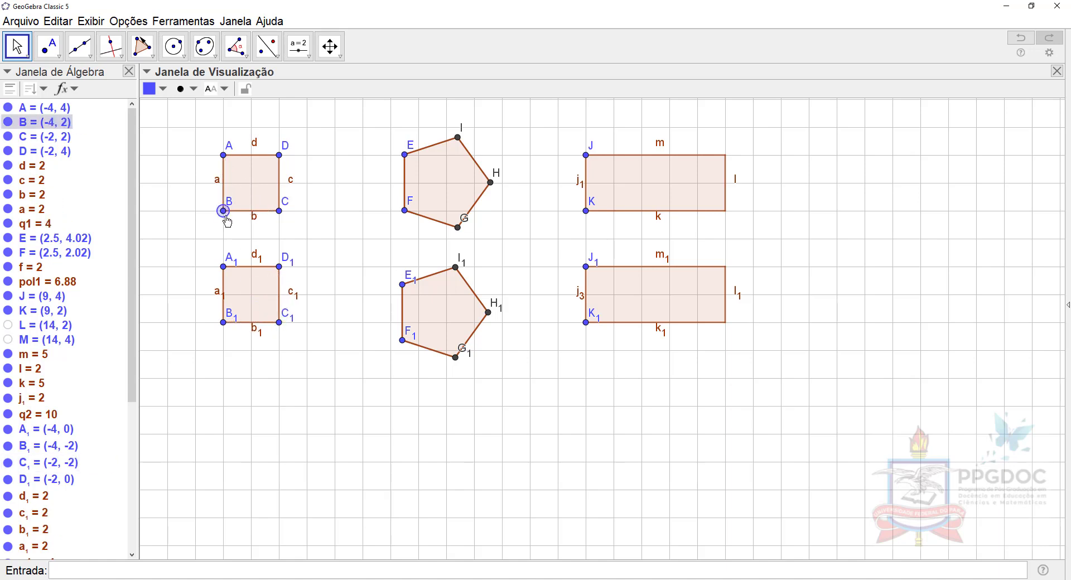
left_click_drag(223, 268, 279, 268)
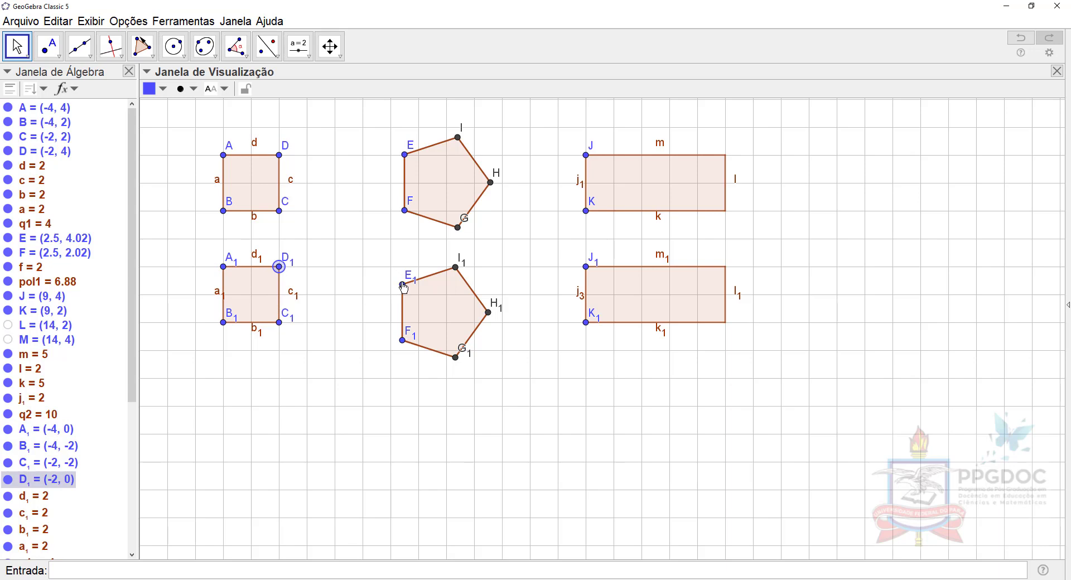
- Test the pentagons by moving E₁, F to about (2.74, 2.14), and F₁, and test the rectangles' rotation with K₁ and K
mouse_move(403, 286)
left_mouse_down()
mouse_move(397, 277)
mouse_move(409, 288)
left_mouse_up()
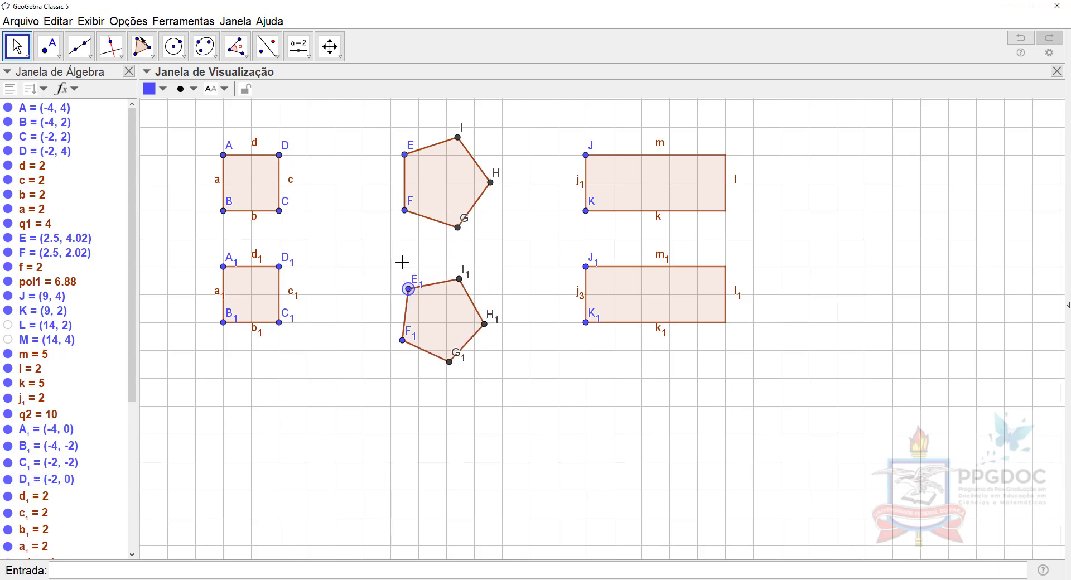
mouse_move(405, 211)
left_mouse_down()
mouse_move(432, 195)
mouse_move(410, 212)
mouse_move(424, 213)
mouse_move(404, 209)
mouse_move(413, 212)
left_mouse_up()
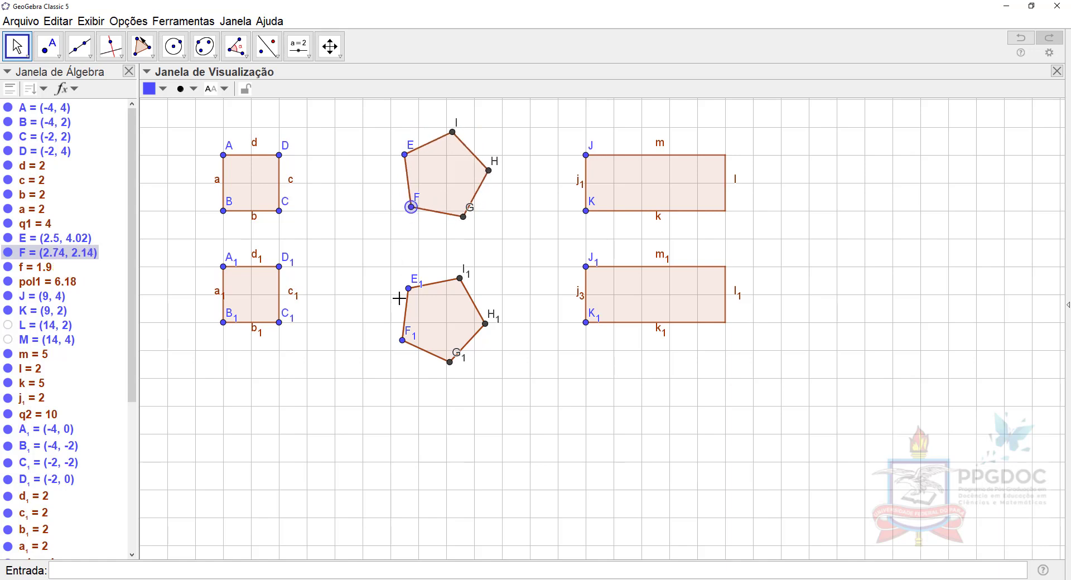
mouse_move(403, 341)
left_mouse_down()
mouse_move(432, 334)
mouse_move(411, 340)
left_mouse_up()
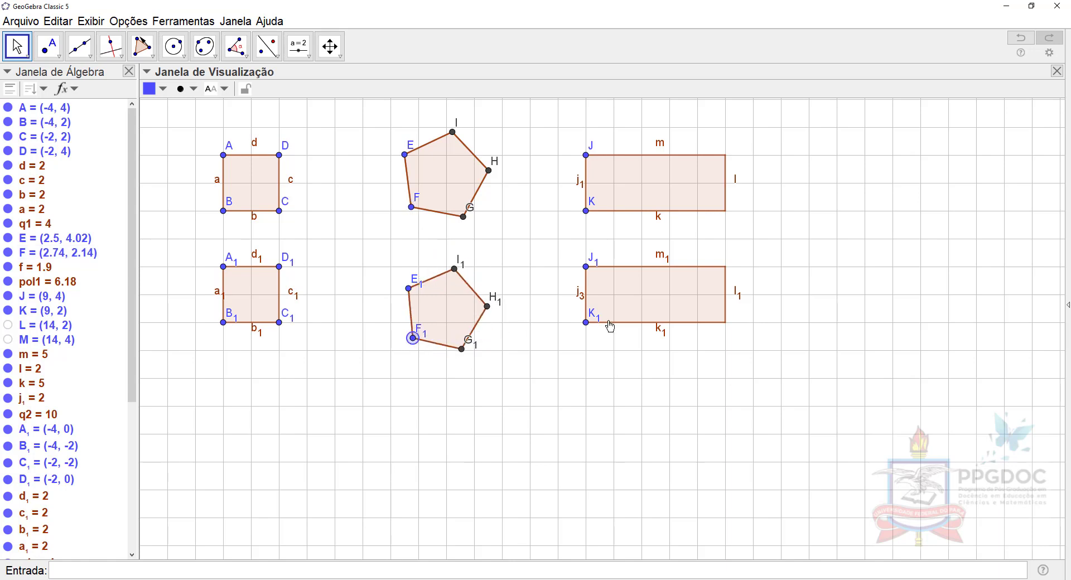
mouse_move(588, 328)
left_mouse_down()
mouse_move(578, 321)
mouse_move(622, 301)
mouse_move(567, 320)
mouse_move(560, 224)
mouse_move(557, 315)
mouse_move(624, 304)
mouse_move(587, 322)
left_mouse_up()
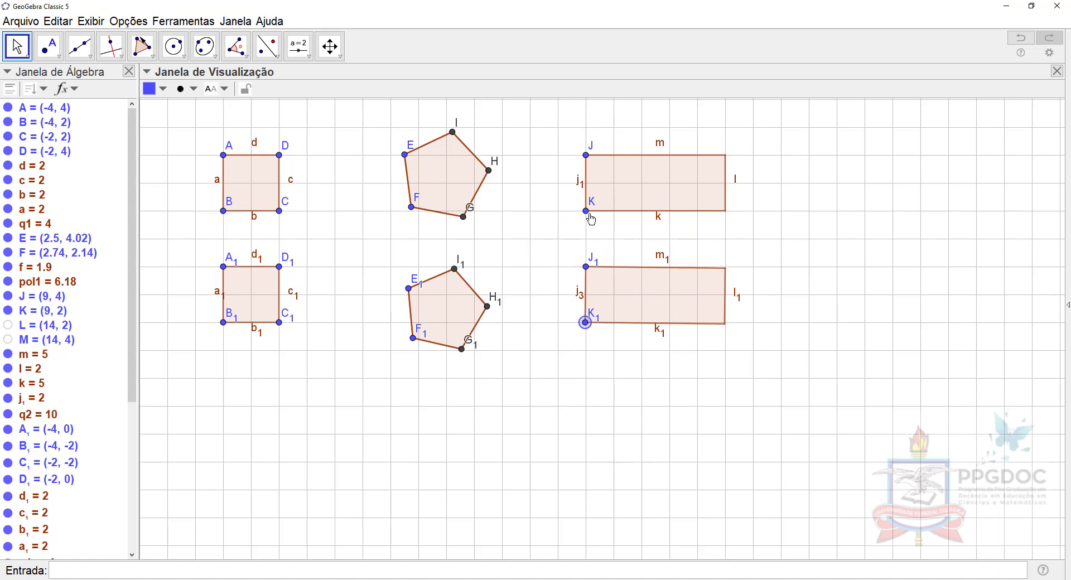
mouse_move(586, 211)
left_mouse_down()
mouse_move(617, 202)
mouse_move(586, 211)
left_mouse_up()
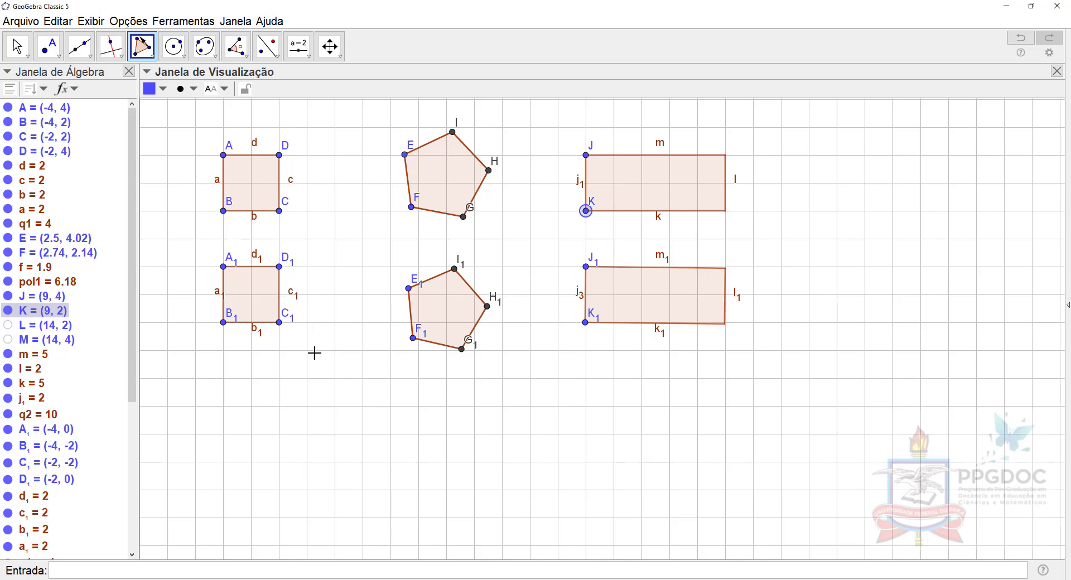
- Make a rigid polygon copy of square A₁B₁C₁D₁ and place it directly below, leaving a gap of two grid units
left_click(142, 48)
left_click(165, 124)
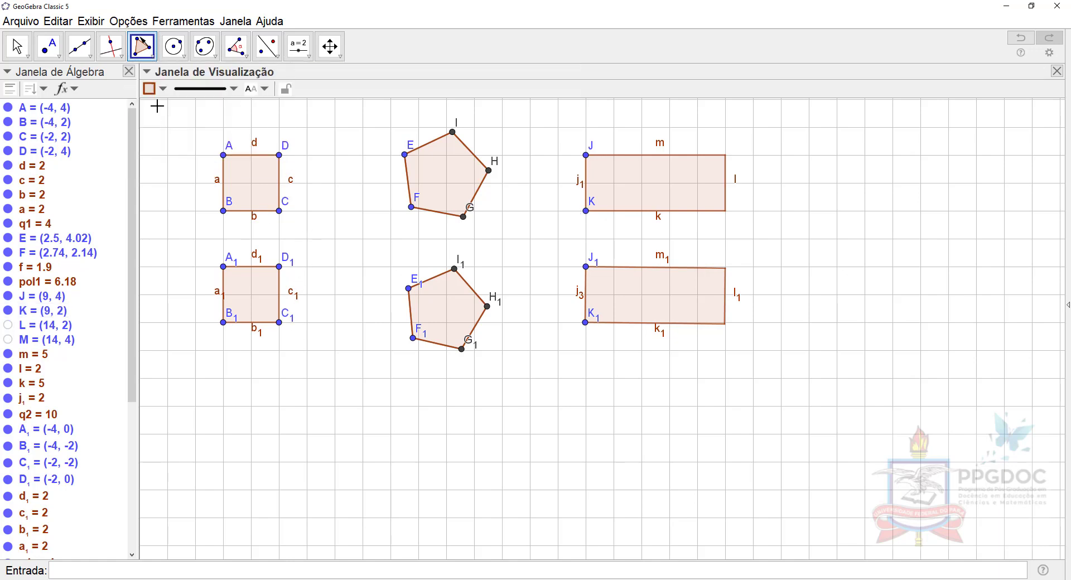
left_click(142, 48)
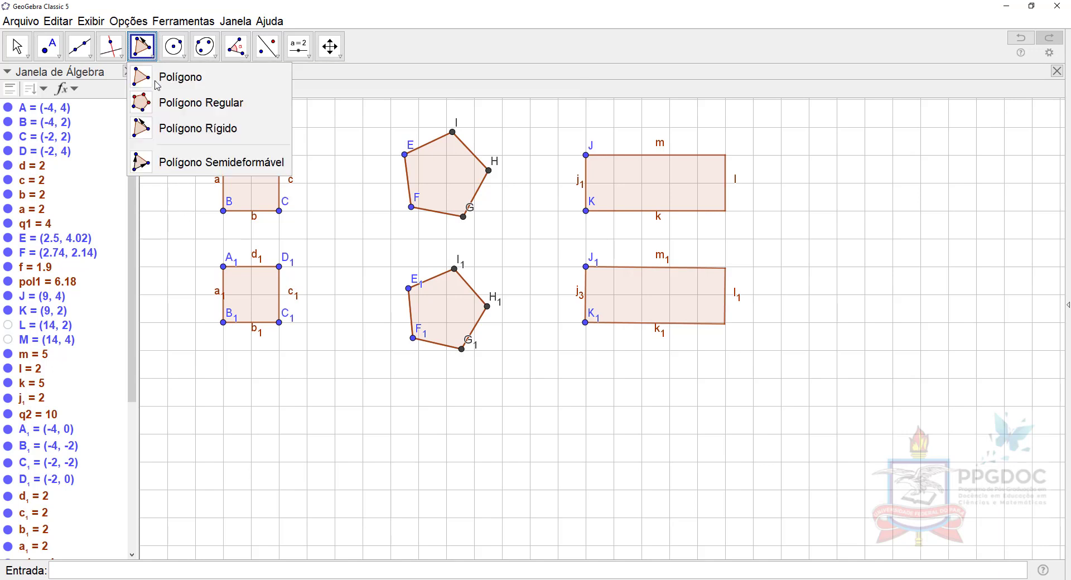
left_click(190, 134)
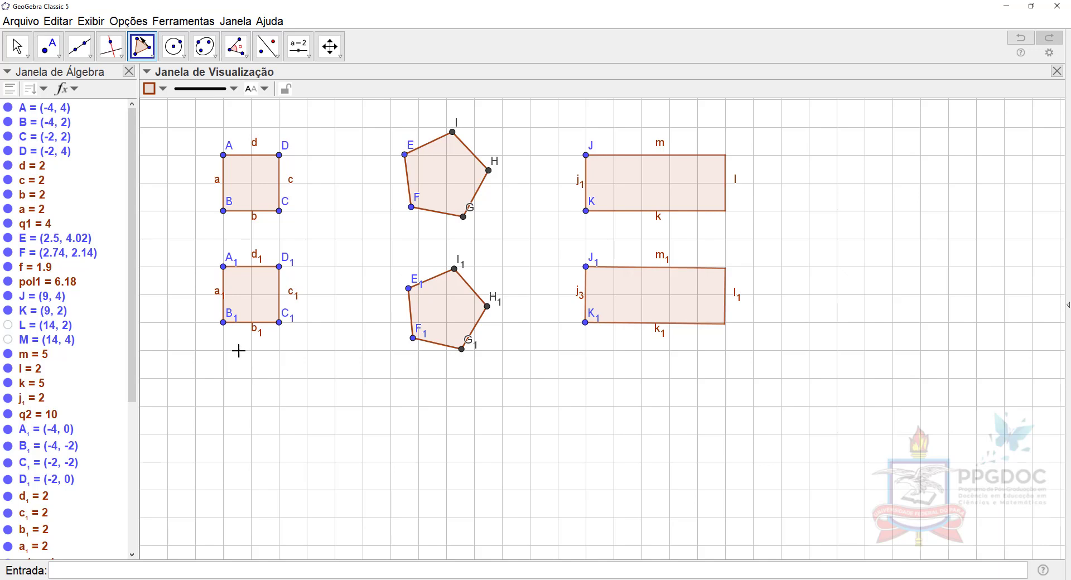
left_click(252, 300)
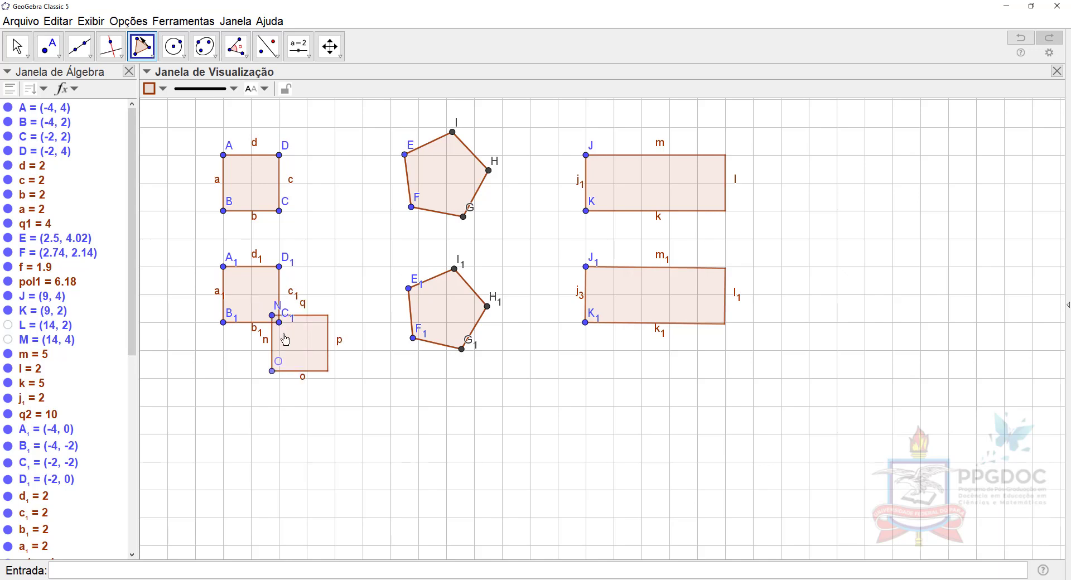
key("Escape")
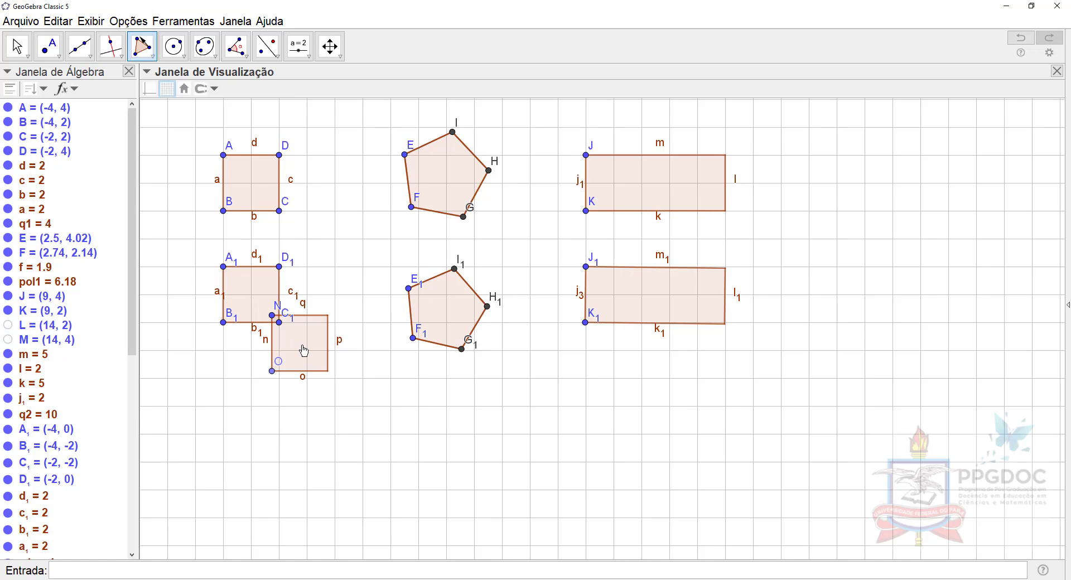
left_click_drag(304, 351, 253, 413)
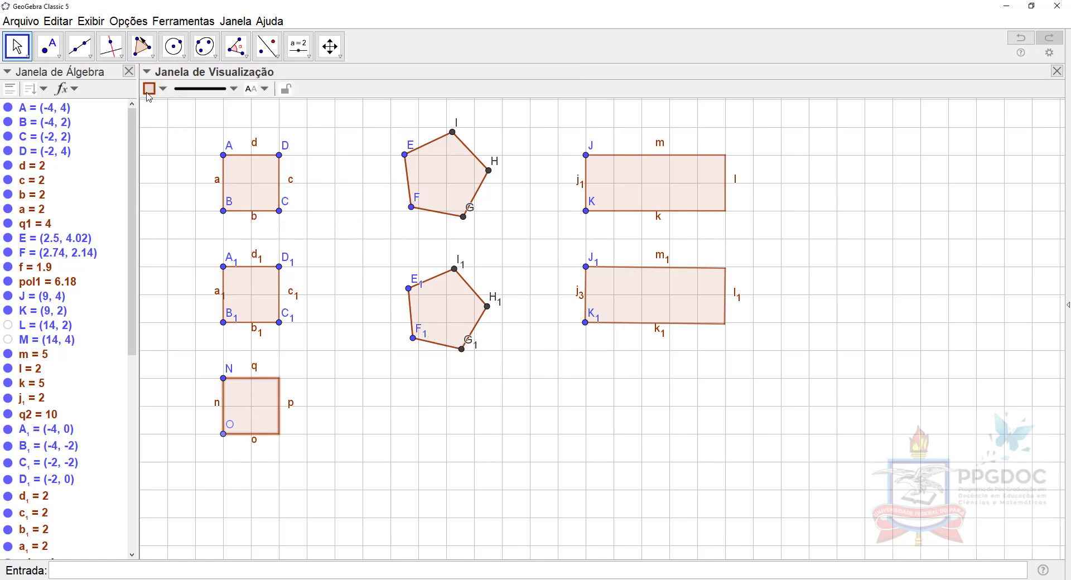
- Make a rigid polygon copy of the pentagon with vertices E₁ and F₁ and place it just below that pentagon
left_click(146, 58)
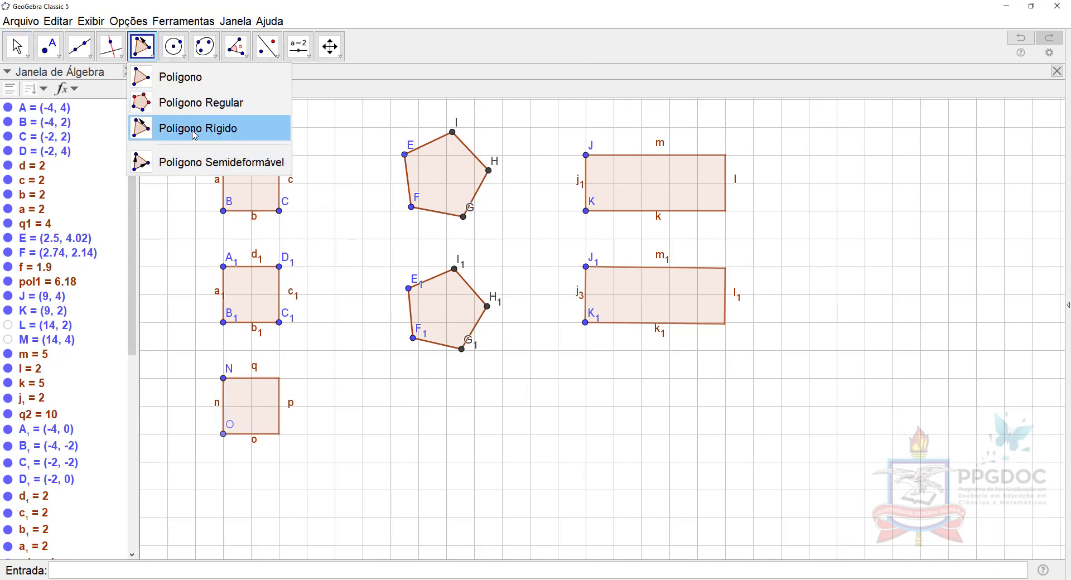
left_click(194, 133)
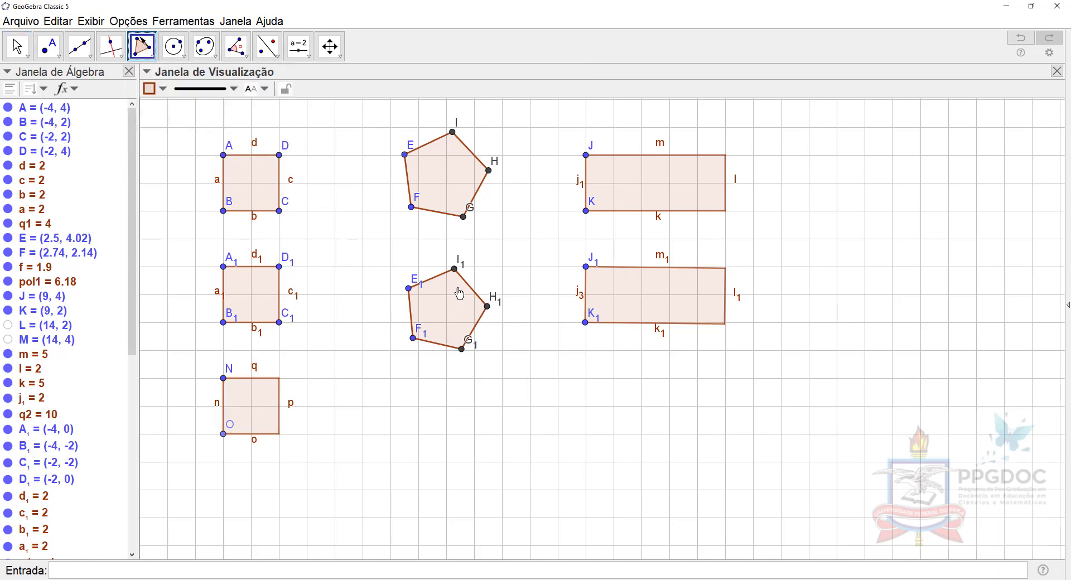
left_click(439, 321)
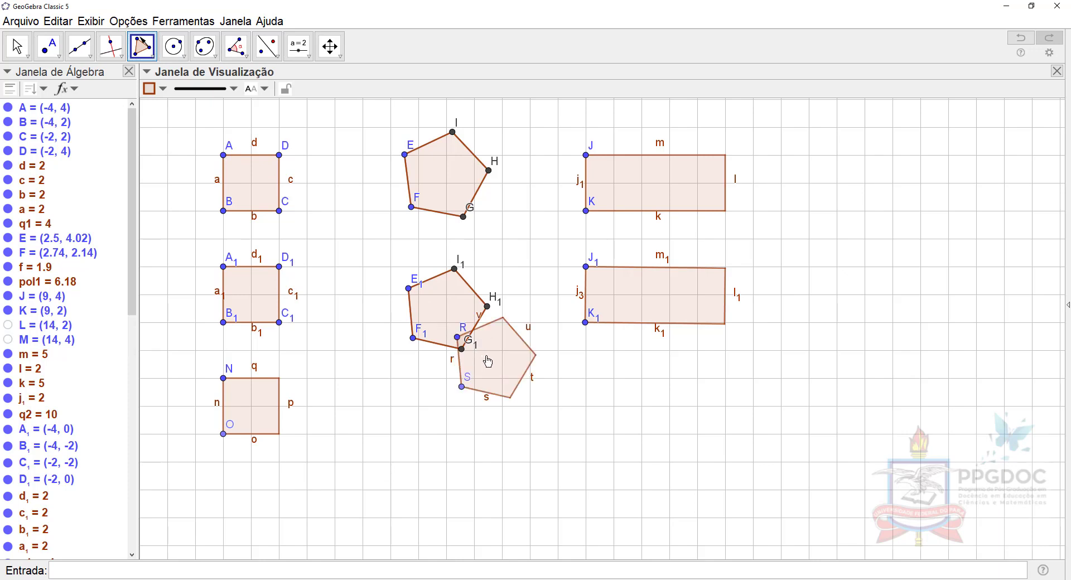
key("Escape")
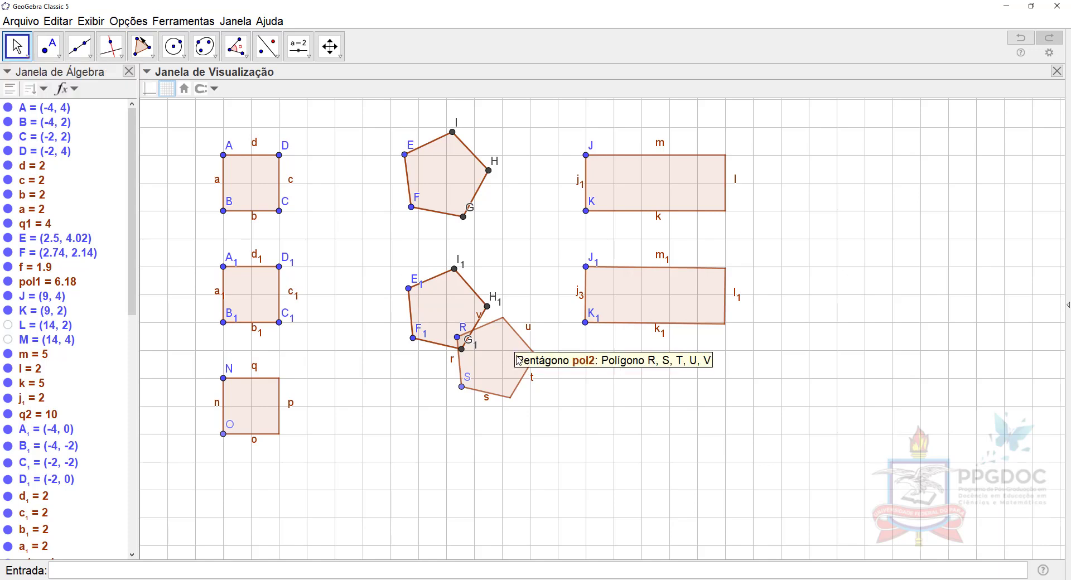
left_click_drag(499, 371, 445, 428)
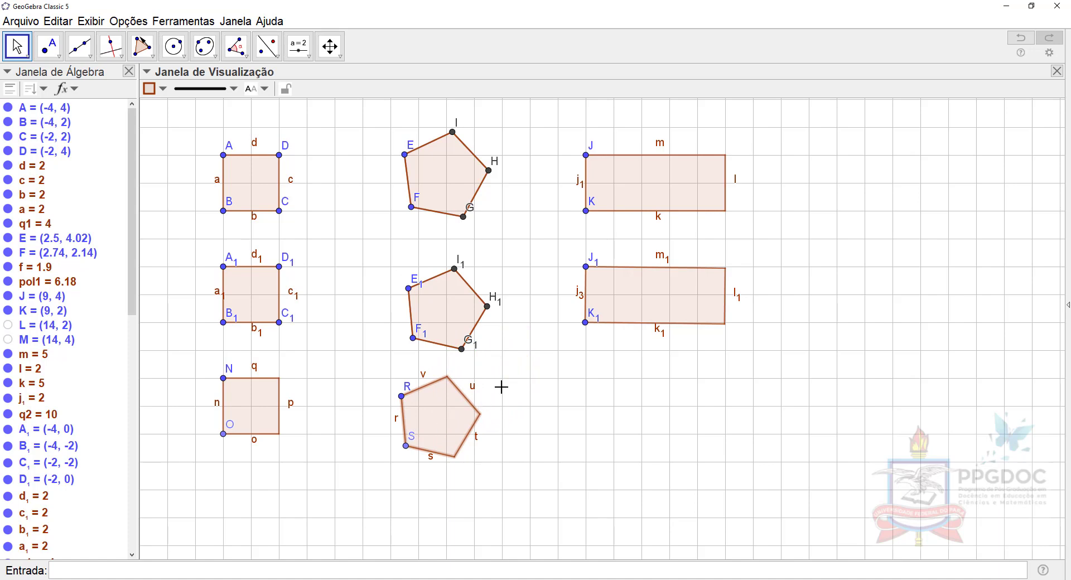
- Make a rigid polygon copy of the rectangle with vertices J₁ and K₁ and place it directly below, level with the rigid square
left_click(143, 48)
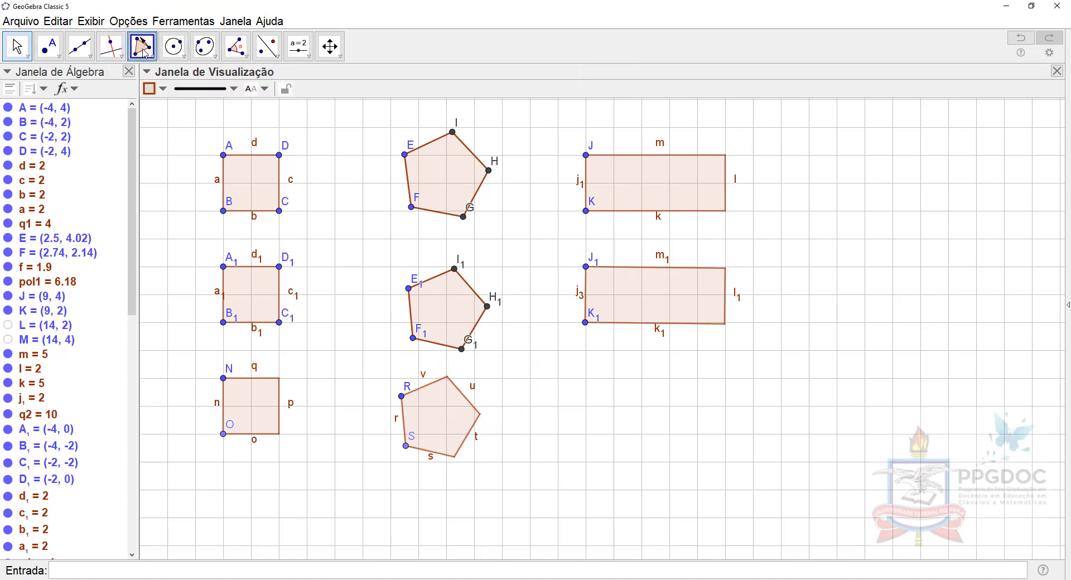
left_click(632, 305)
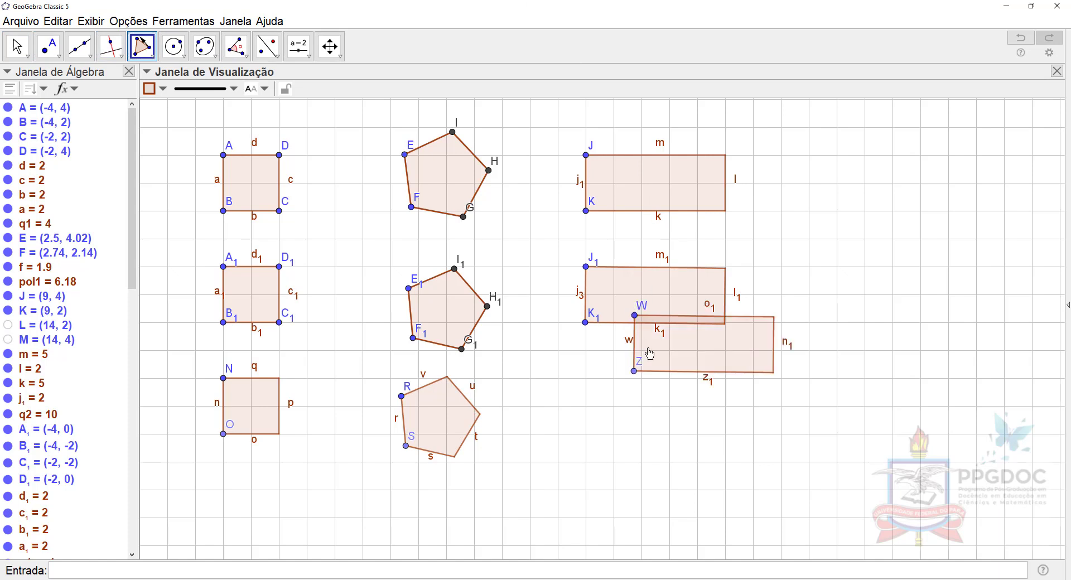
key("Escape")
left_click_drag(703, 357, 655, 417)
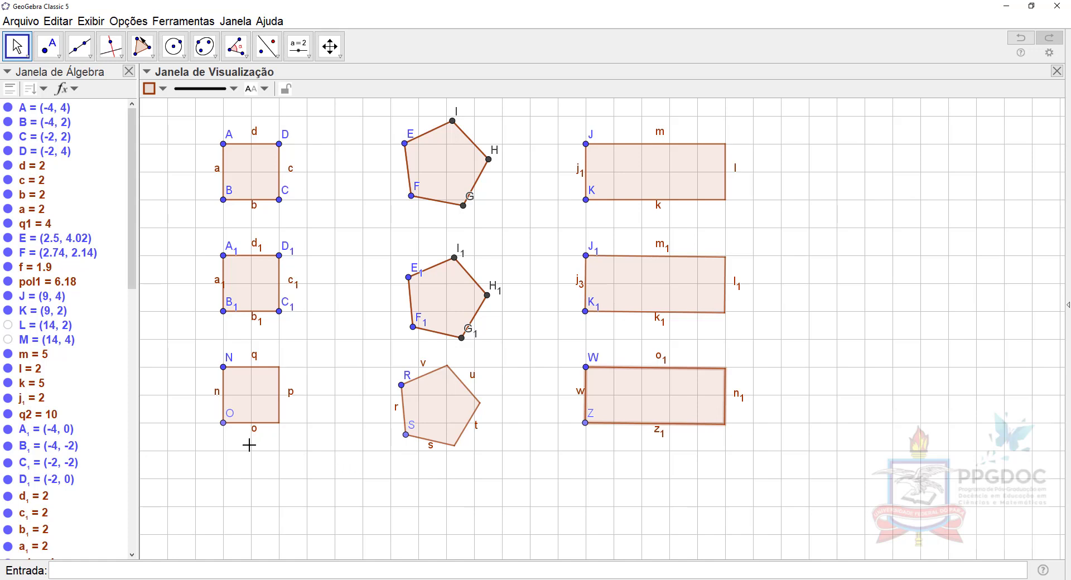
- Test the original square's vertex B and the rigid square's vertex O by moving each and returning it to its place
mouse_move(225, 201)
left_mouse_down()
mouse_move(246, 182)
mouse_move(227, 204)
left_mouse_up()
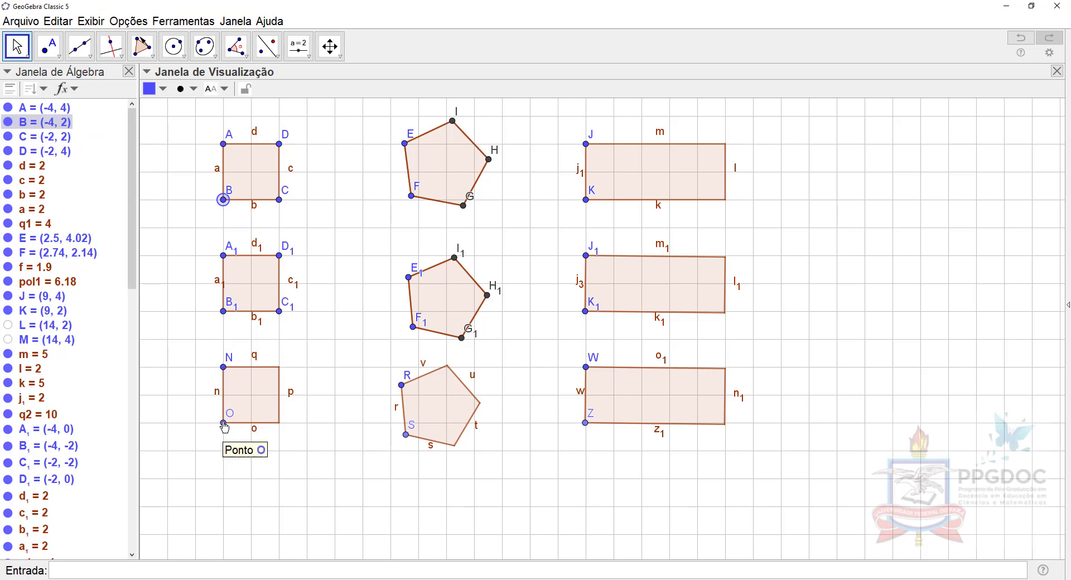
mouse_move(224, 427)
left_mouse_down()
mouse_move(260, 405)
mouse_move(225, 424)
left_mouse_up()
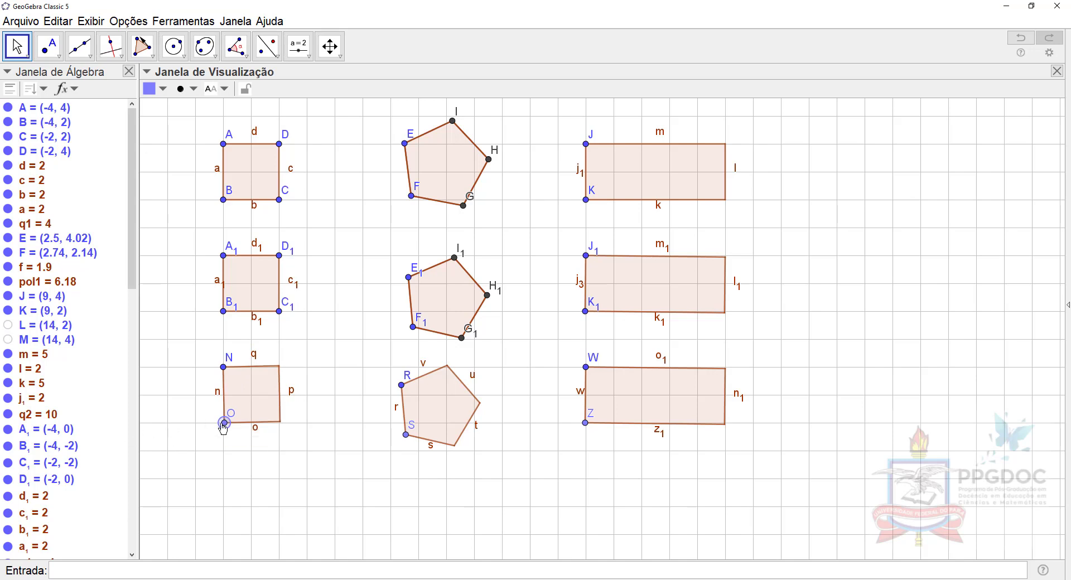
left_click(255, 400)
left_click(434, 411)
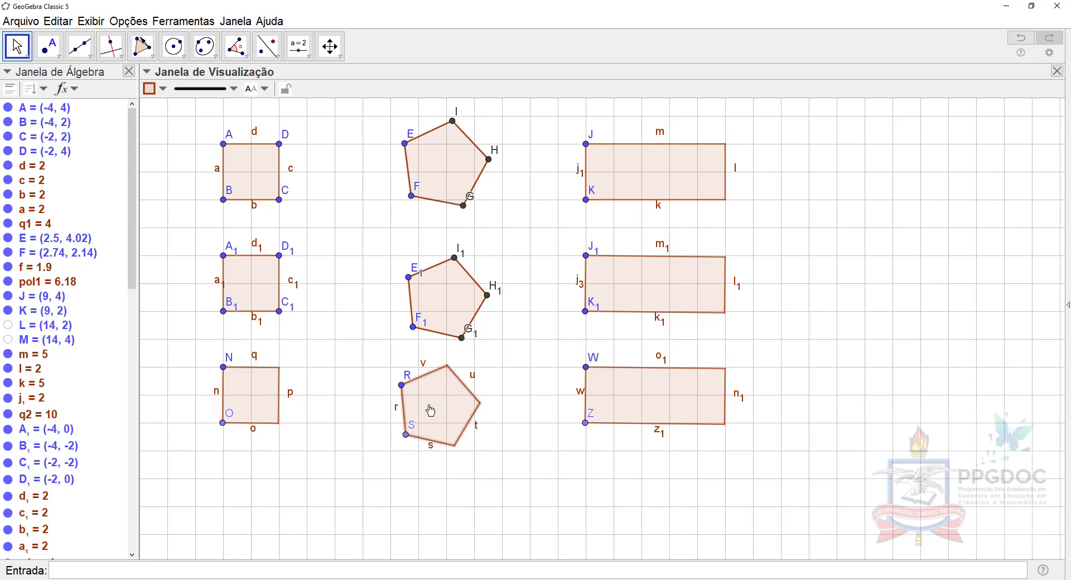
- Move and slightly rotate the rigid pentagon RS, and tilt the lowest rigid rectangle slightly with vertex Z
left_click_drag(446, 416, 421, 431)
left_click_drag(415, 469, 433, 383)
left_click_drag(388, 385, 405, 430)
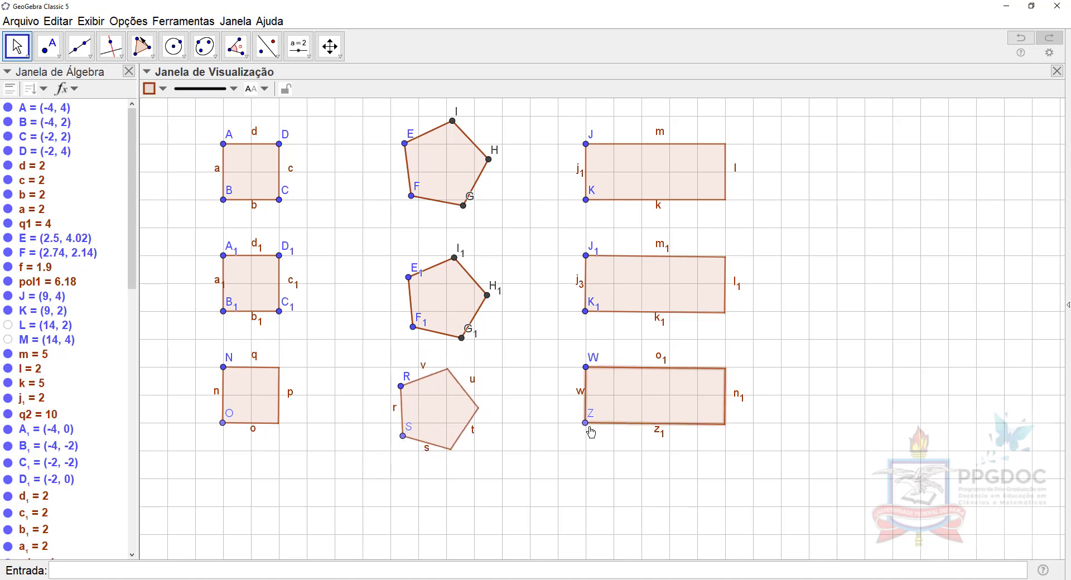
mouse_move(587, 428)
left_mouse_down()
mouse_move(621, 416)
mouse_move(604, 430)
mouse_move(535, 384)
mouse_move(638, 401)
mouse_move(641, 355)
mouse_move(600, 418)
mouse_move(589, 417)
left_mouse_up()
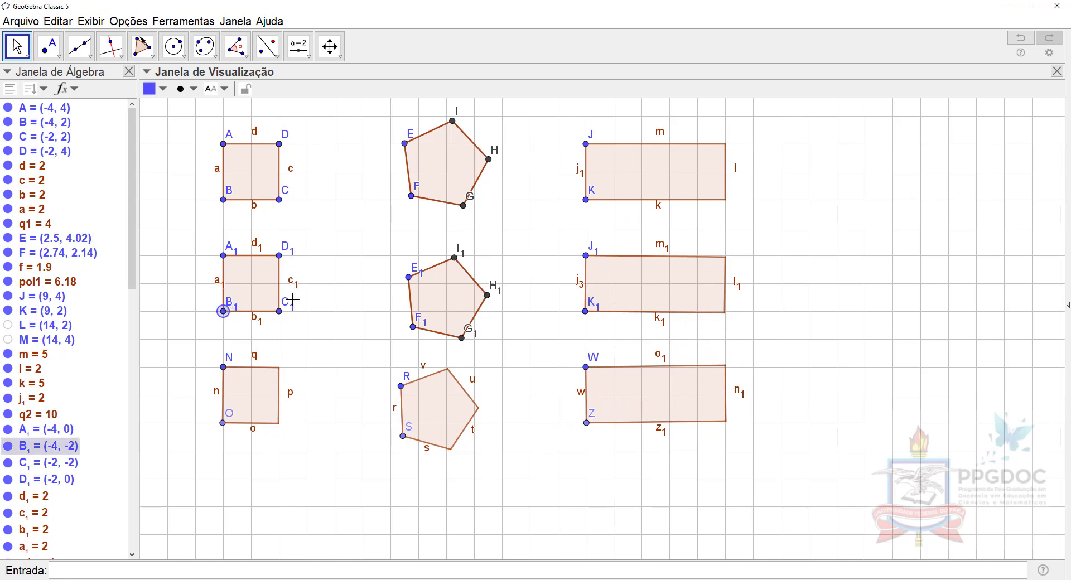
- Reshape the middle square by moving C₁ to (-1, -2) and B₁ to about (-3.56, -1.92), and move the middle pentagon's vertex F₁
left_click(257, 296)
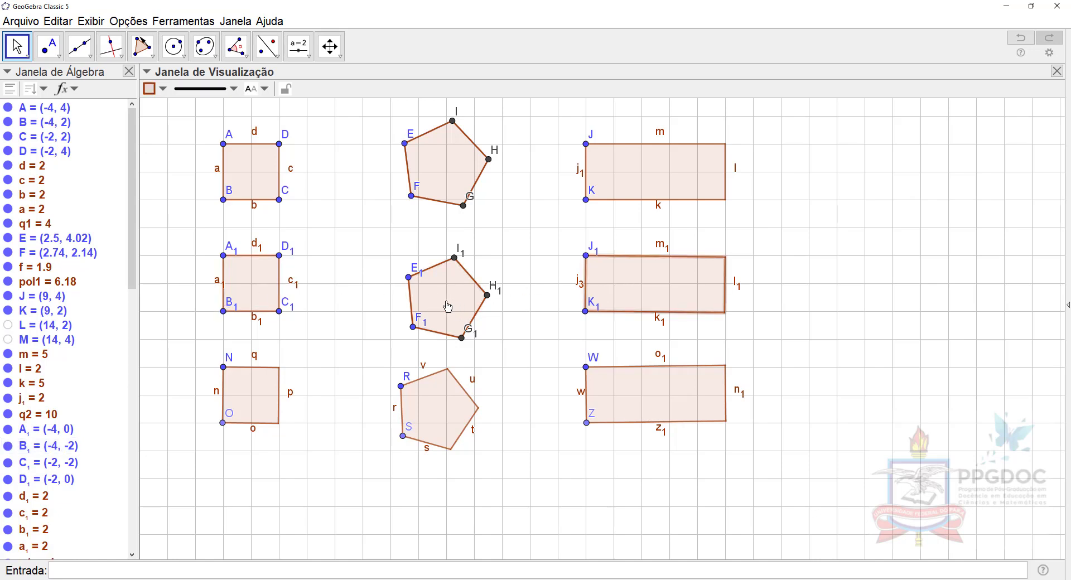
left_click(257, 293)
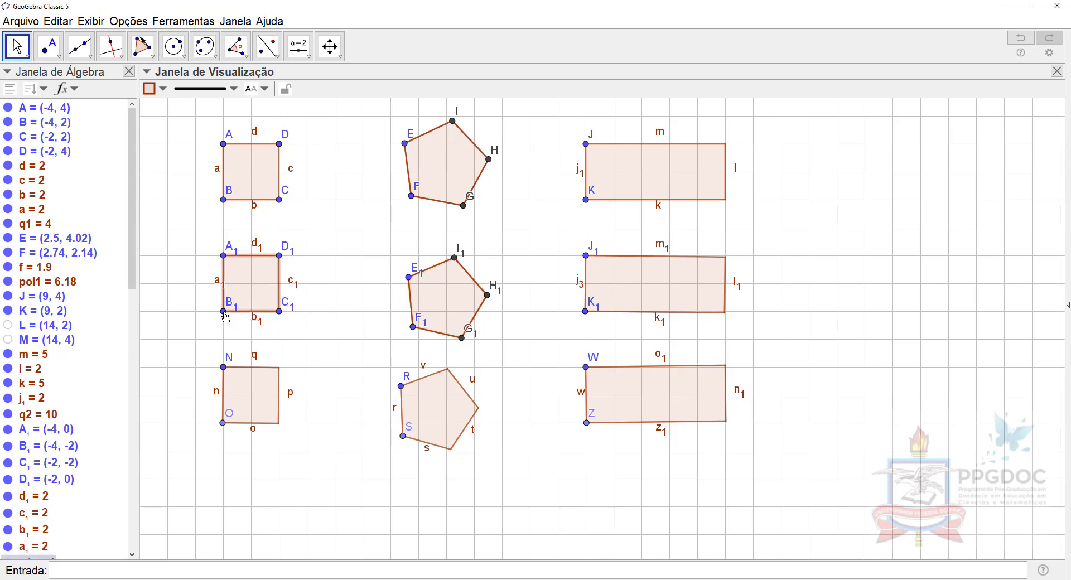
left_click_drag(224, 312, 281, 293)
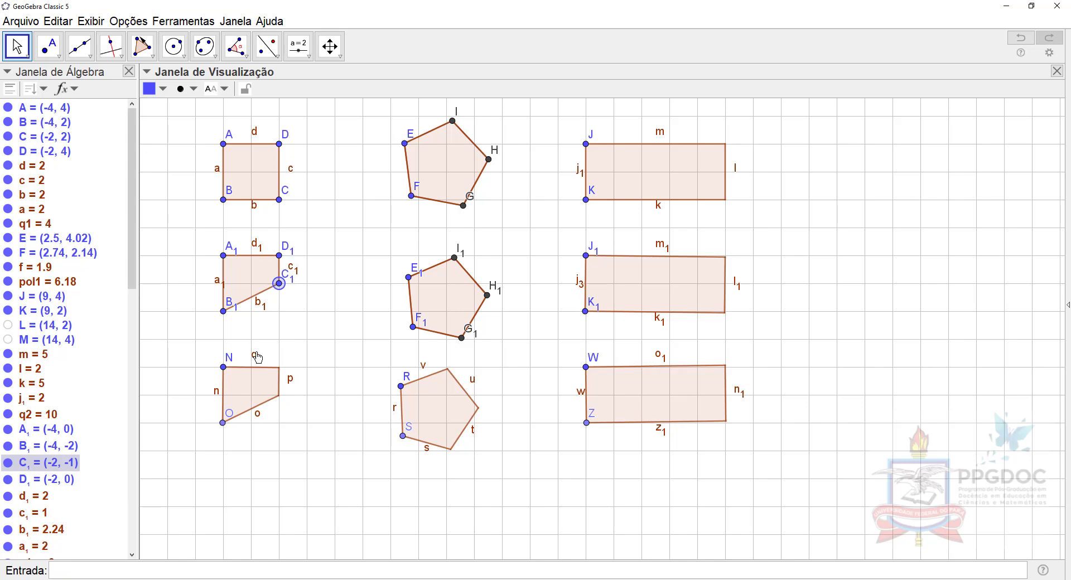
left_click_drag(280, 293, 311, 317)
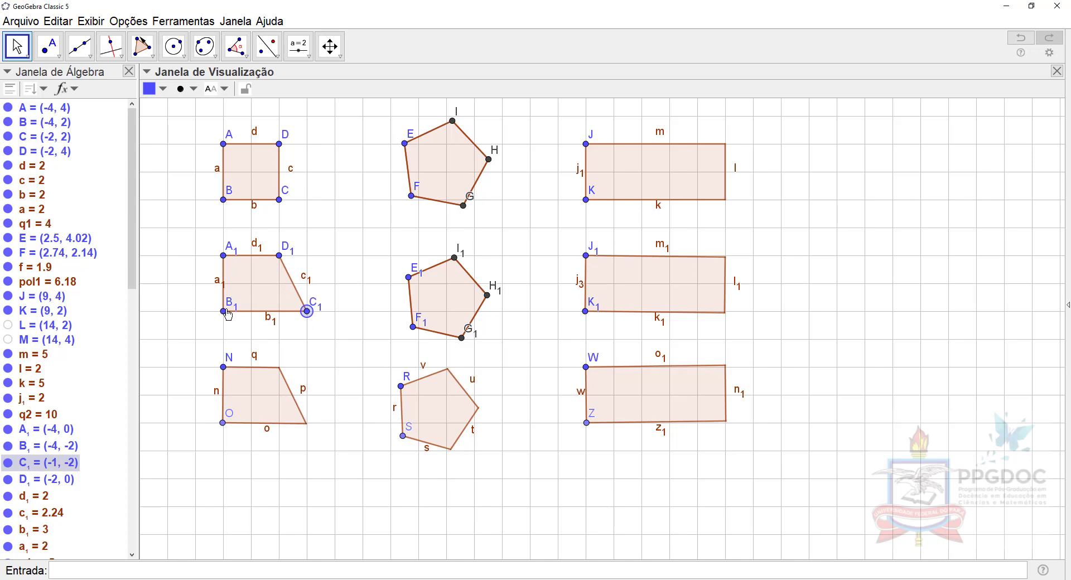
left_click_drag(224, 311, 237, 313)
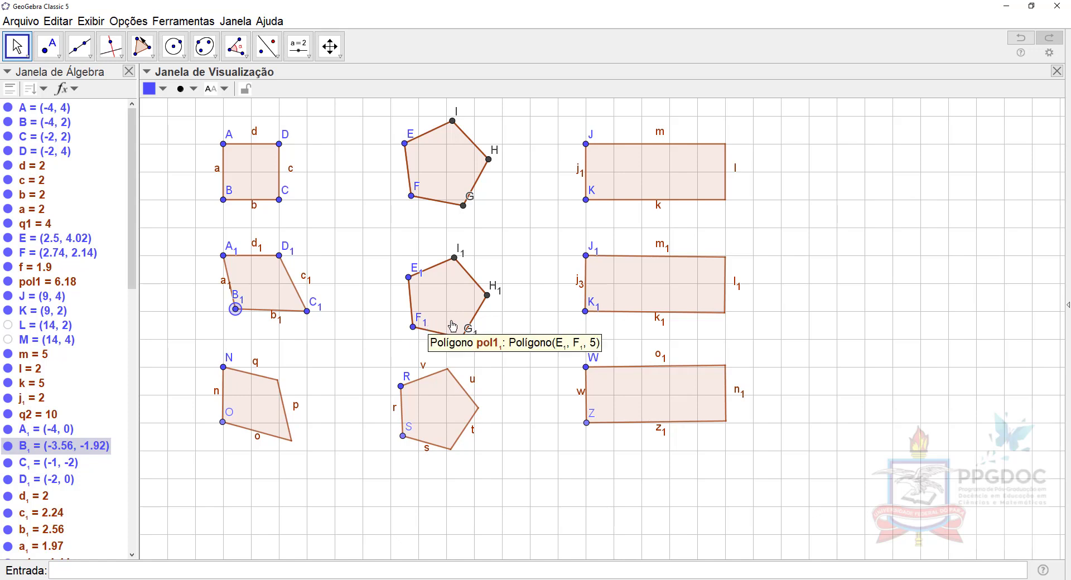
left_click_drag(416, 328, 484, 306)
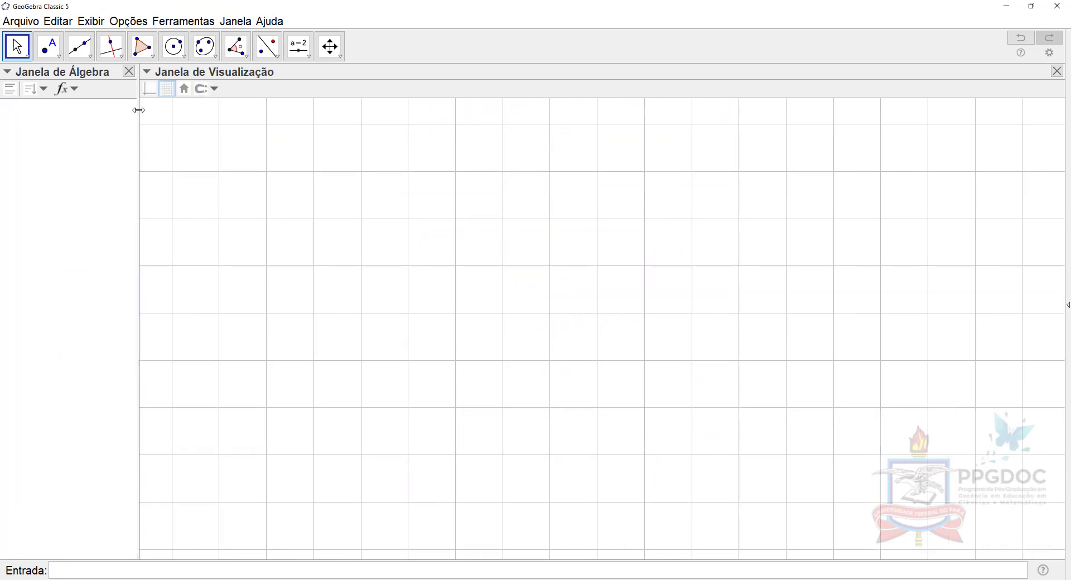
- Draw a square with the Polygon tool using vertices (-6, 22), (-6, 16), (0, 16) and (0, 22)
left_click(149, 58)
left_click(164, 76)
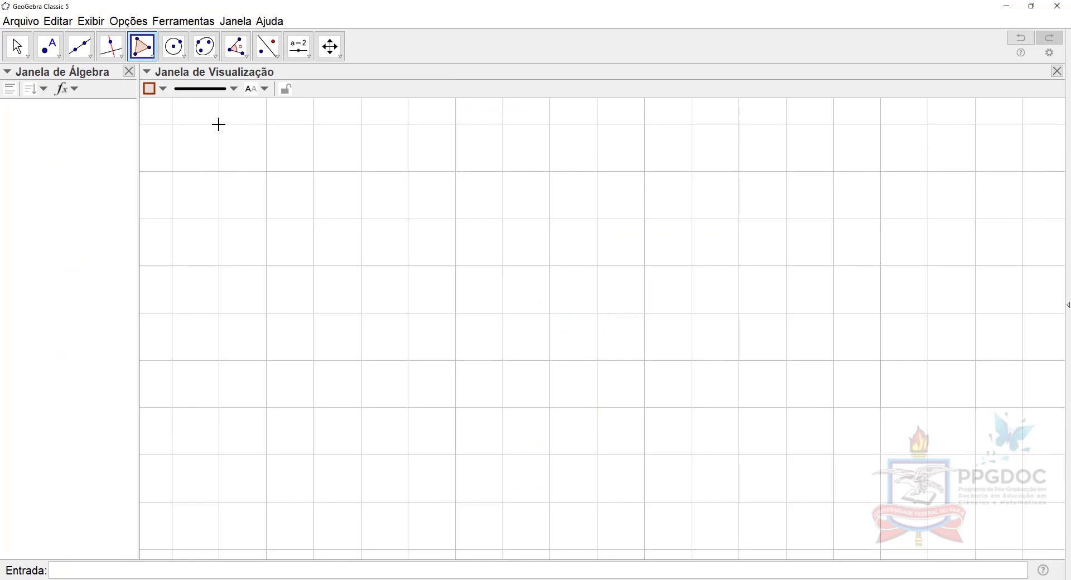
scroll(229, 171, "down", 2)
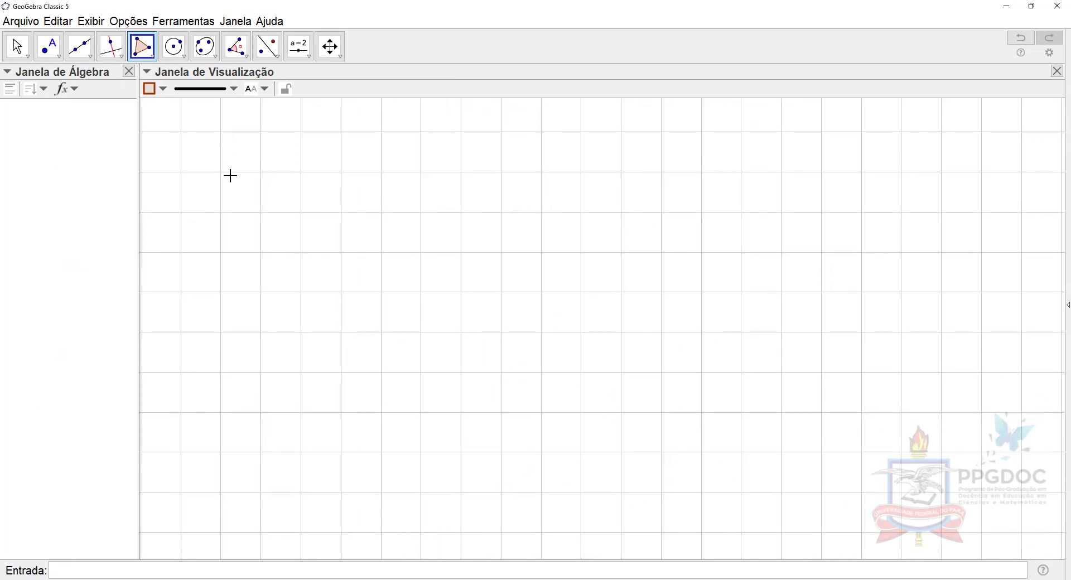
left_click(221, 132)
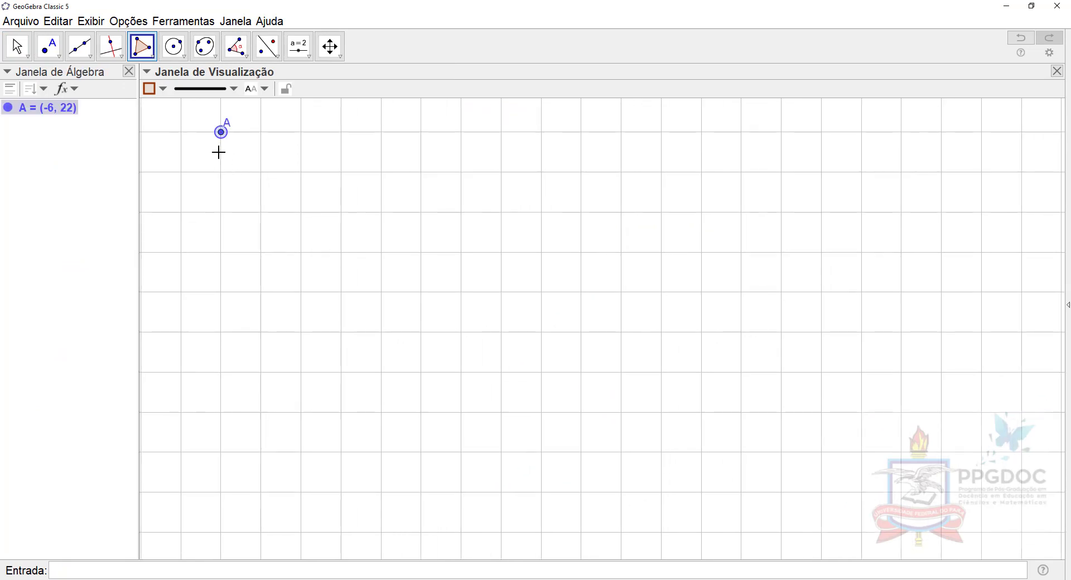
left_click(221, 252)
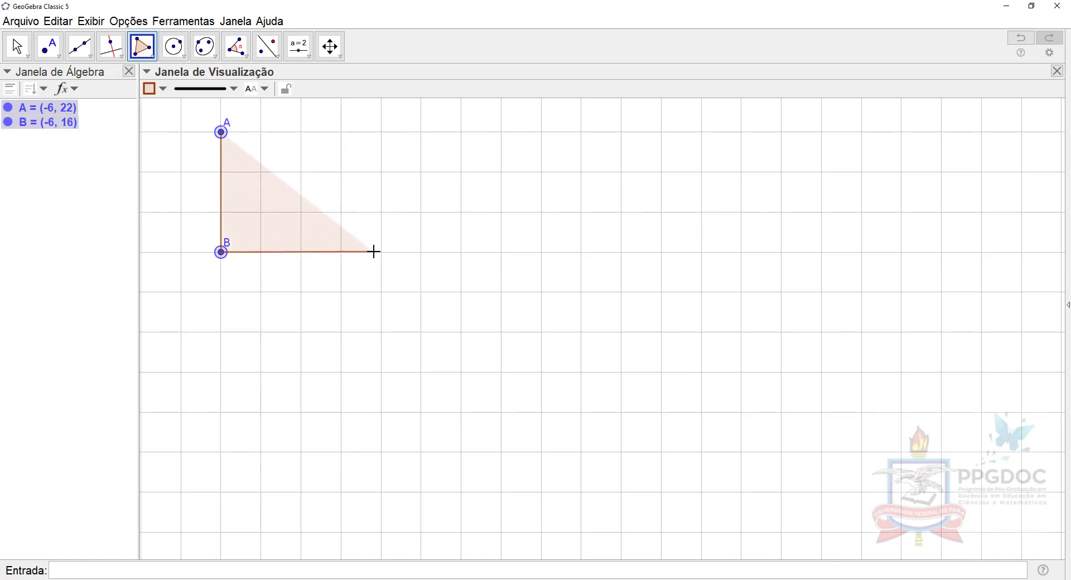
left_click(342, 252)
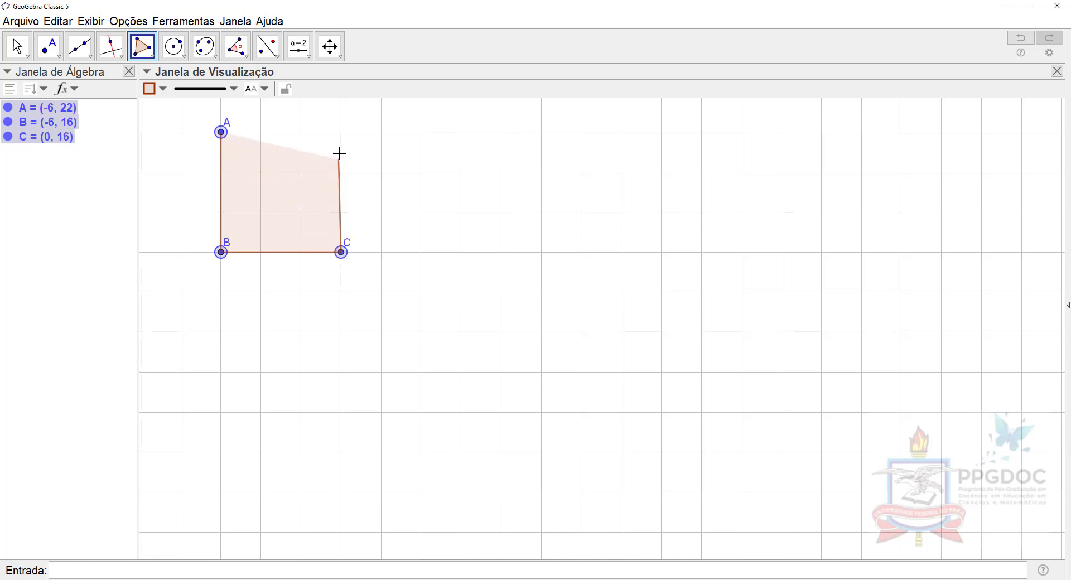
left_click(341, 132)
left_click(224, 135)
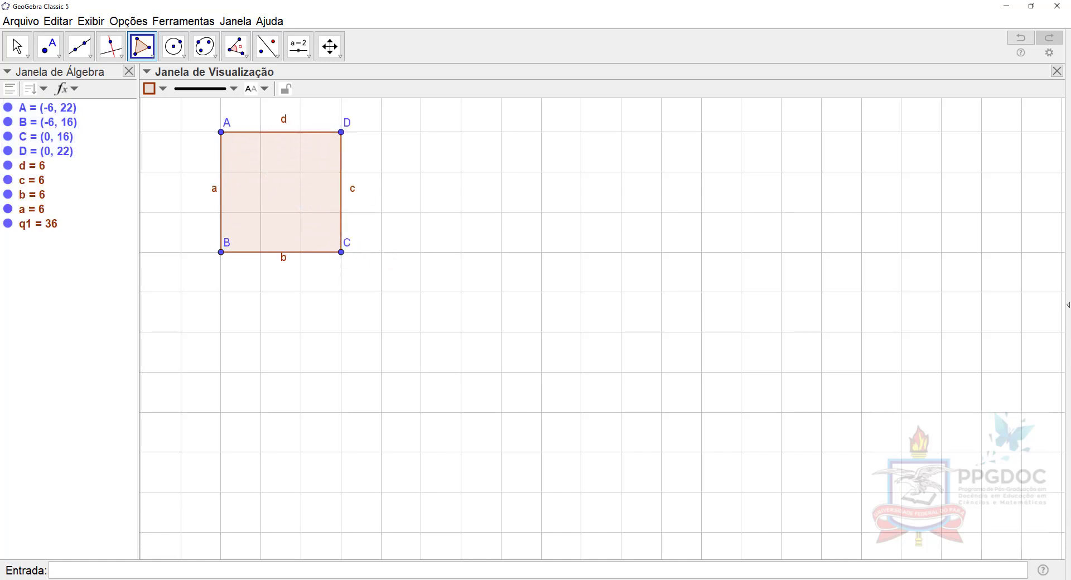
key("Escape")
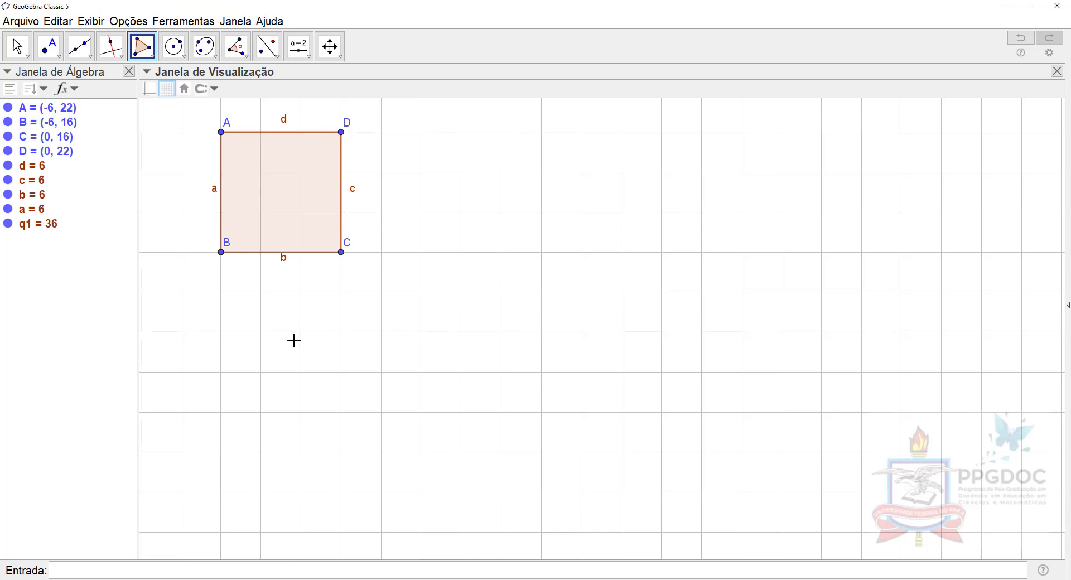
key("Escape")
- Measure the four interior angles of the square between its adjacent sides, at corners A, B, C and D
left_click_drag(282, 304, 284, 330)
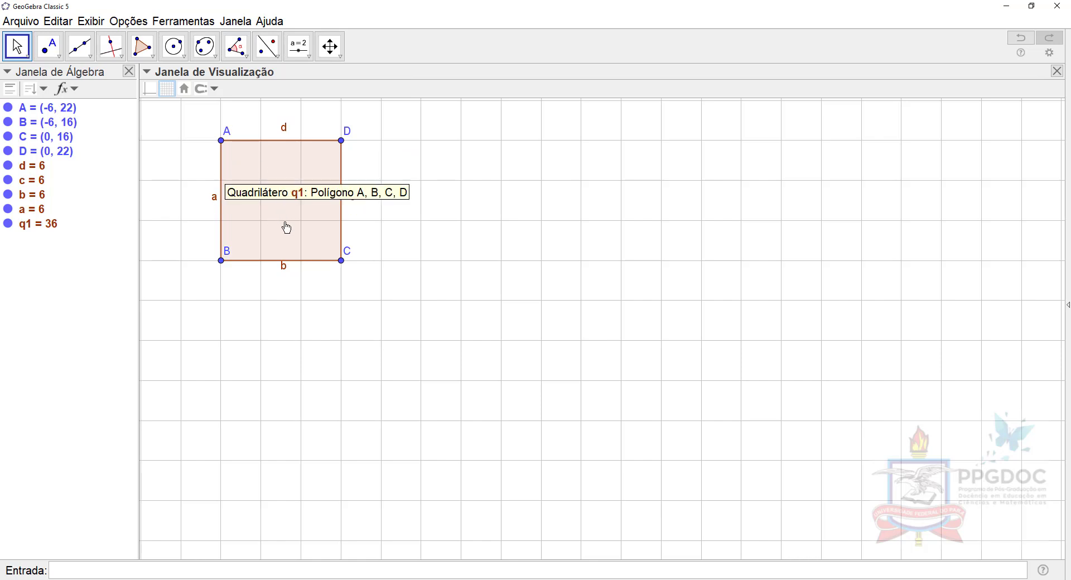
left_click(243, 58)
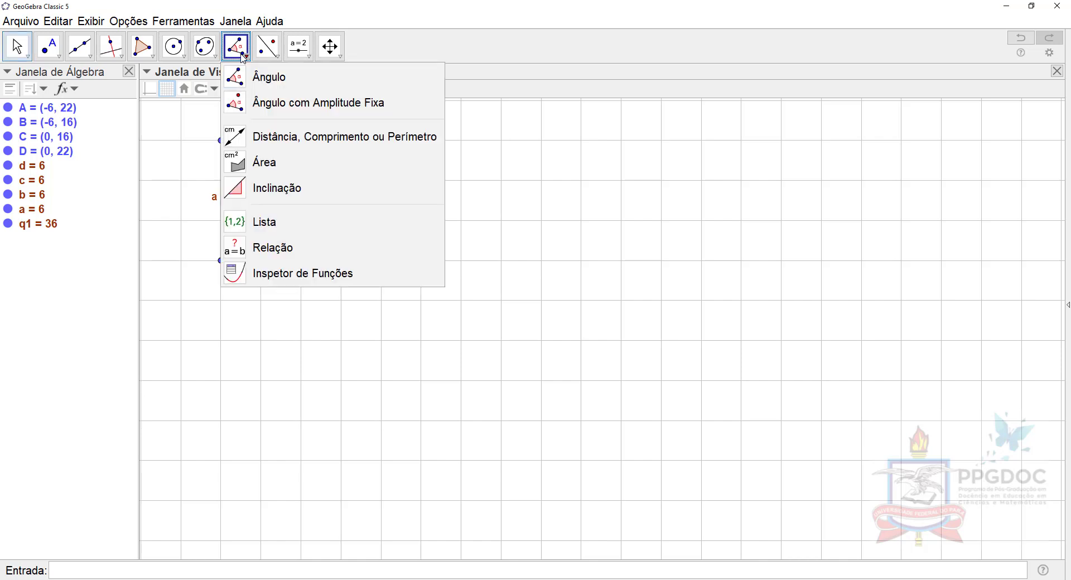
left_click(256, 79)
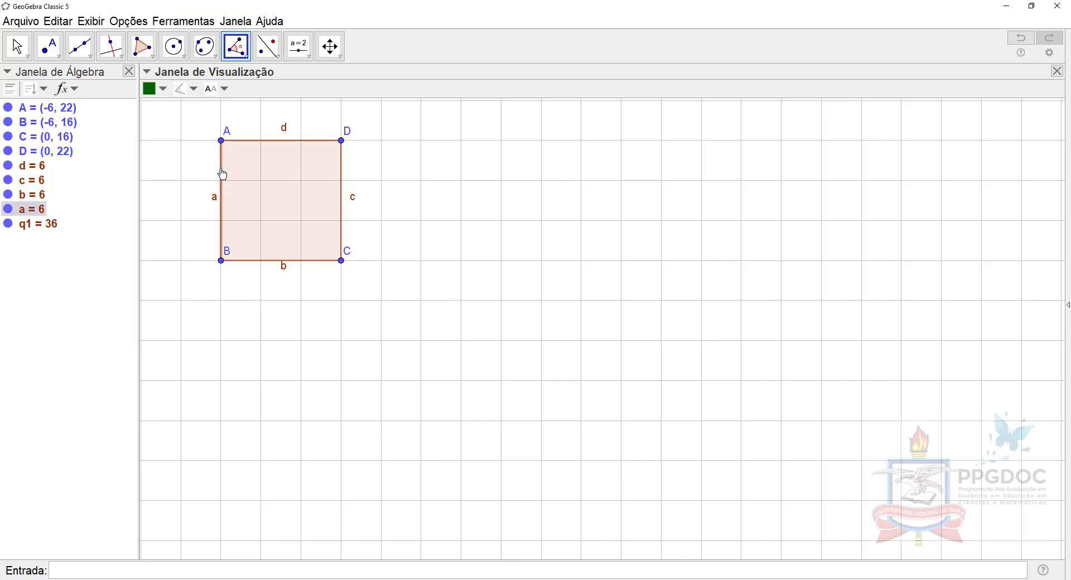
left_click(246, 147)
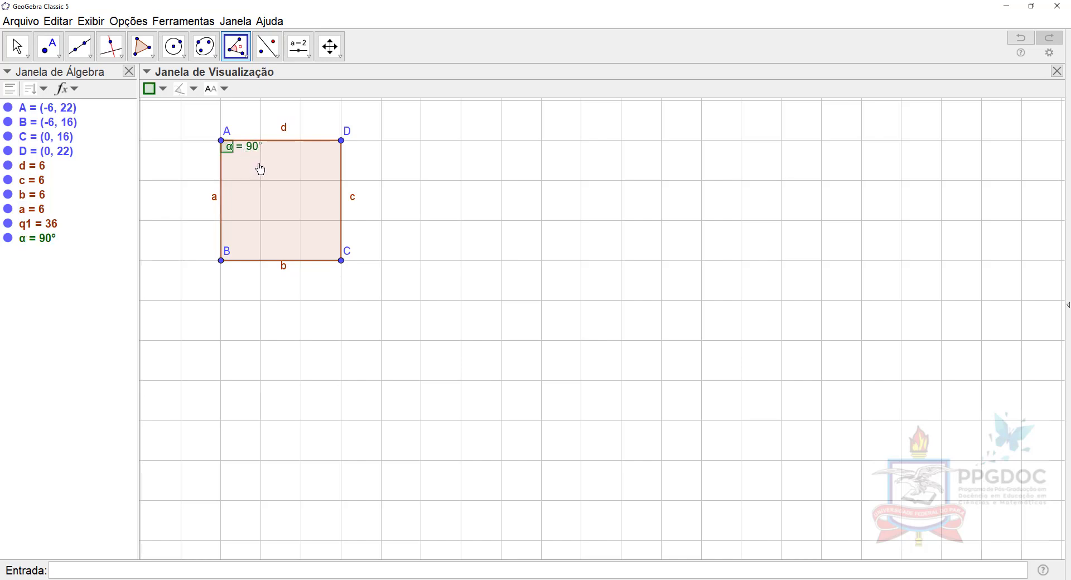
left_click(242, 260)
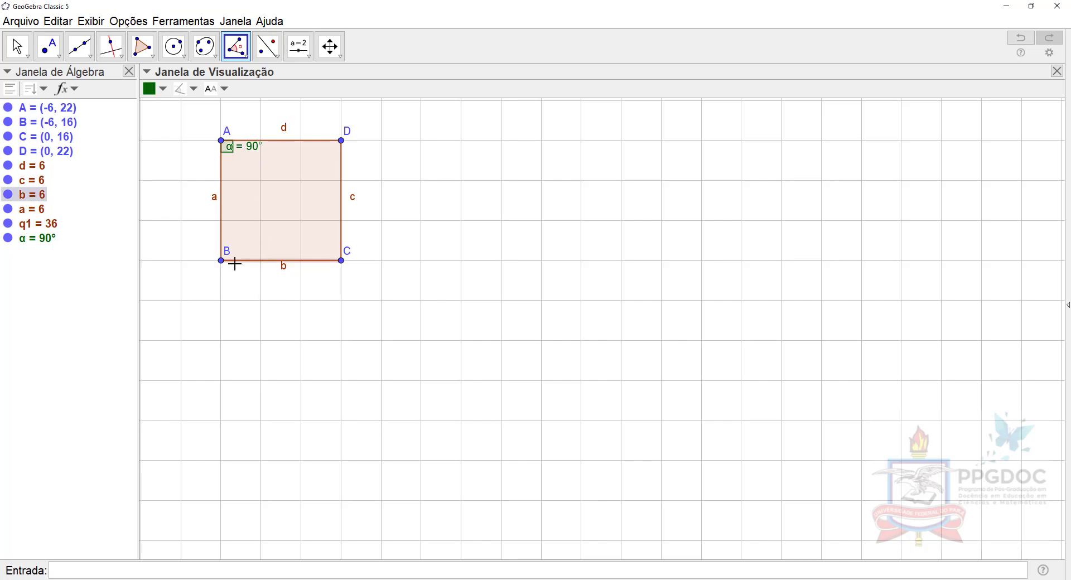
left_click(222, 238)
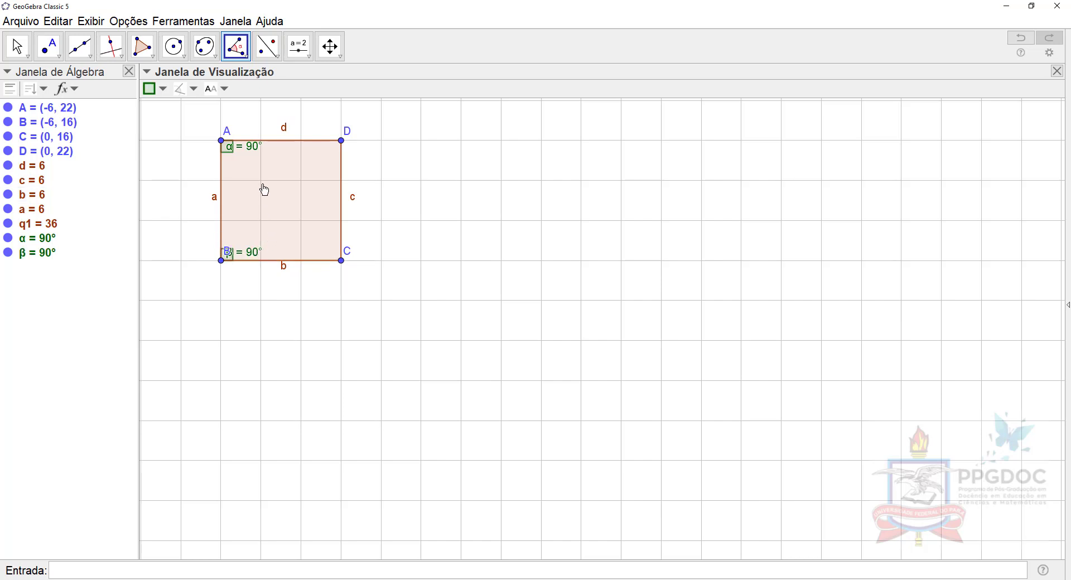
left_click(343, 246)
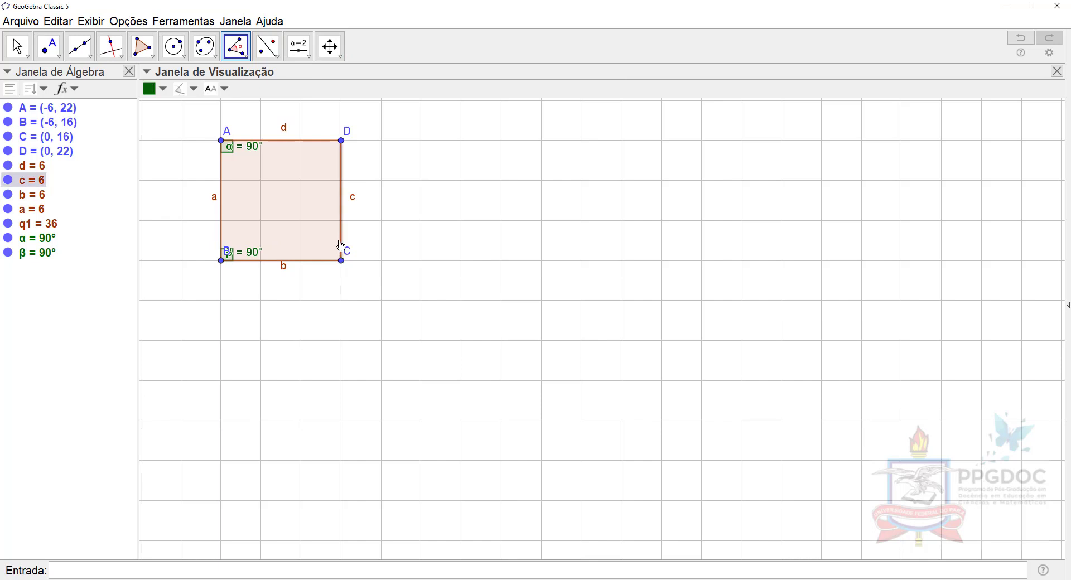
left_click(327, 262)
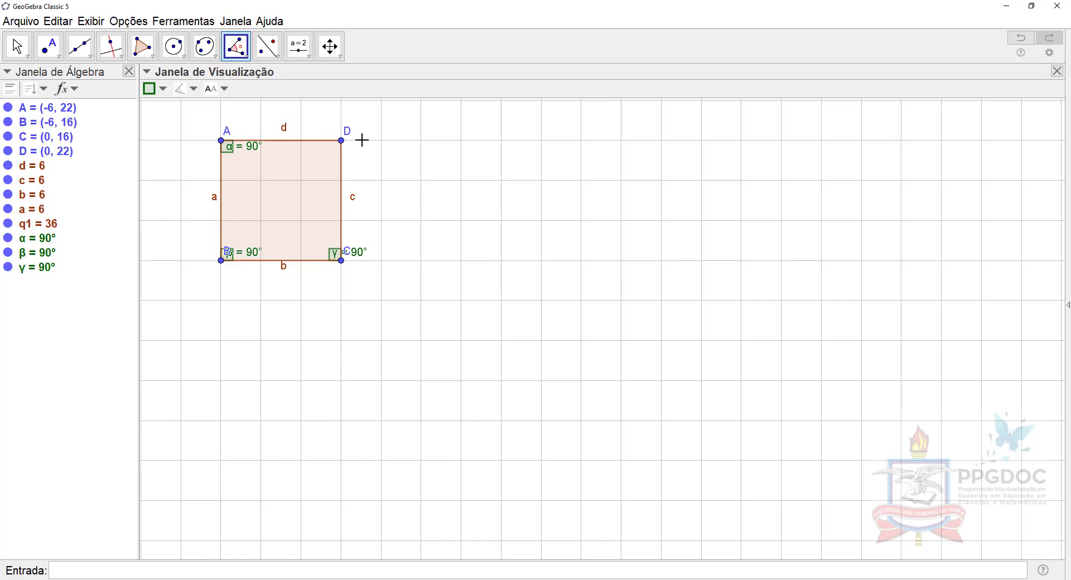
left_click(310, 140)
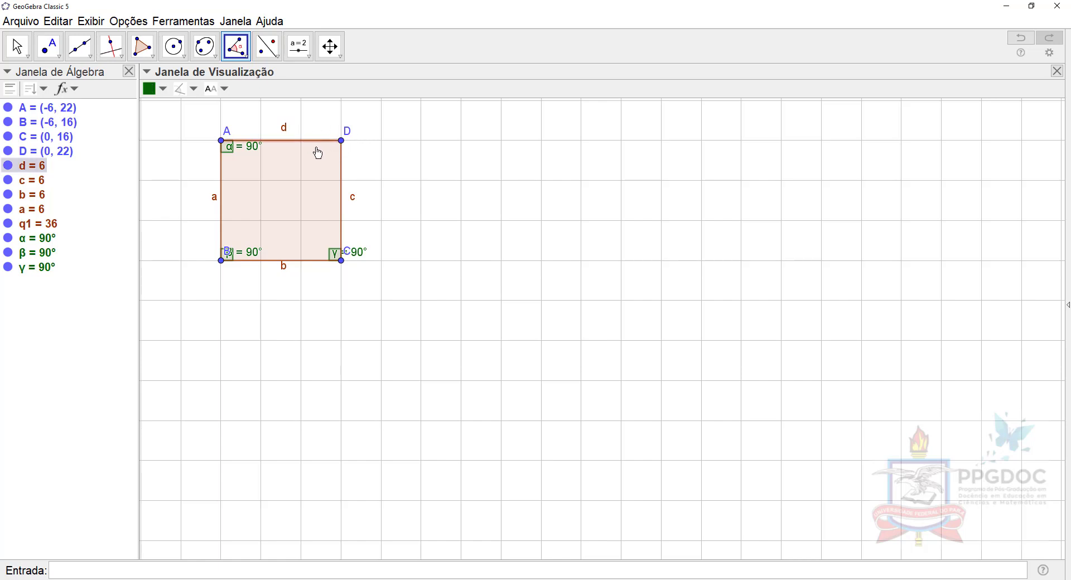
left_click(342, 166)
key("Escape")
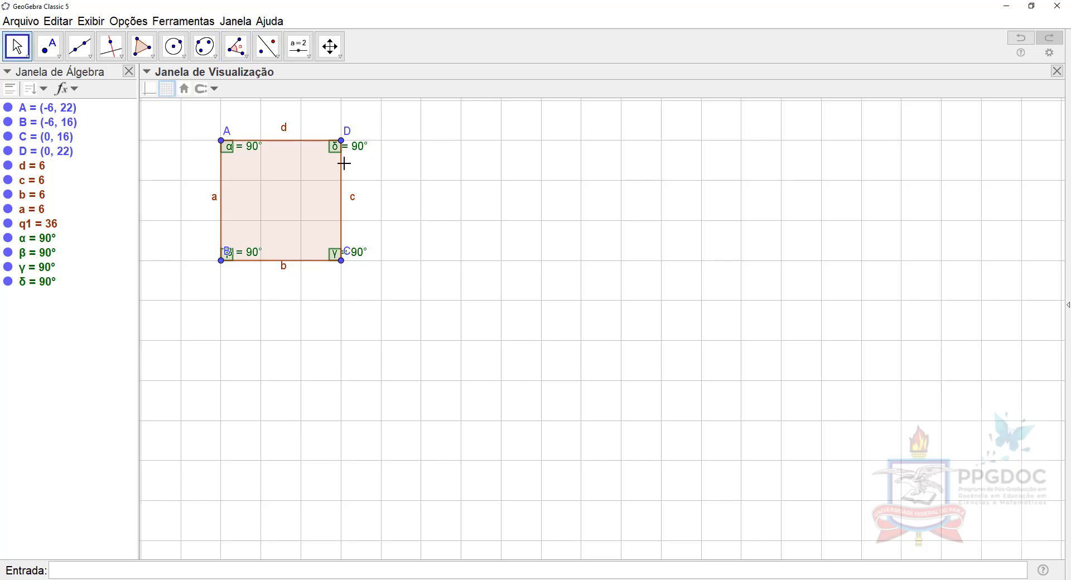
- Reposition the four angle labels inside the square so they clear the corner markers and vertex names
left_click_drag(364, 151, 328, 153)
left_click_drag(252, 152, 257, 163)
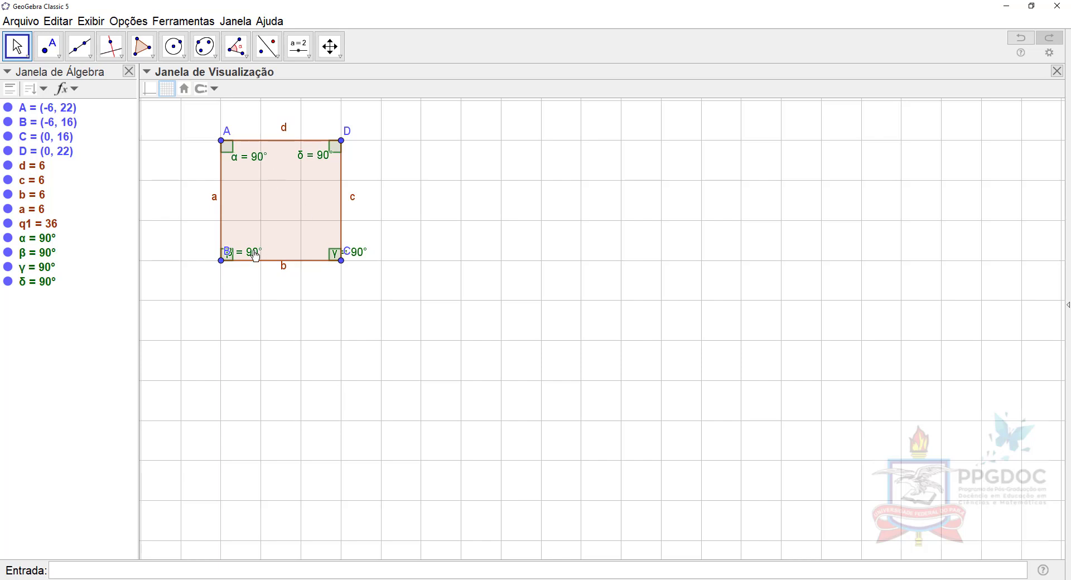
left_click_drag(257, 254, 259, 243)
left_click_drag(360, 255, 330, 249)
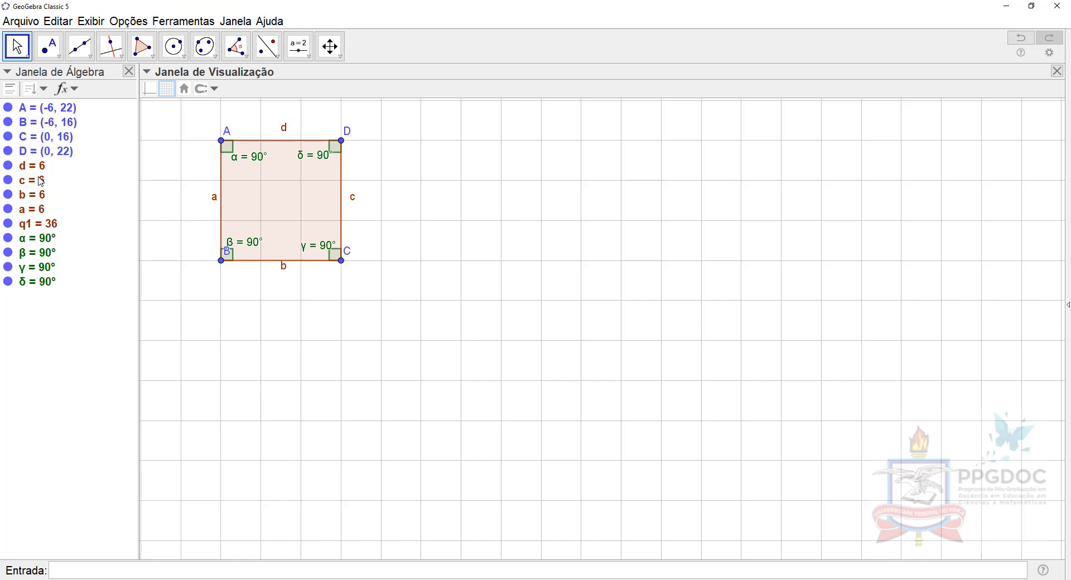
- Highlight the square's sides a, b, c and d one after another to compare their lengths
left_click(40, 213)
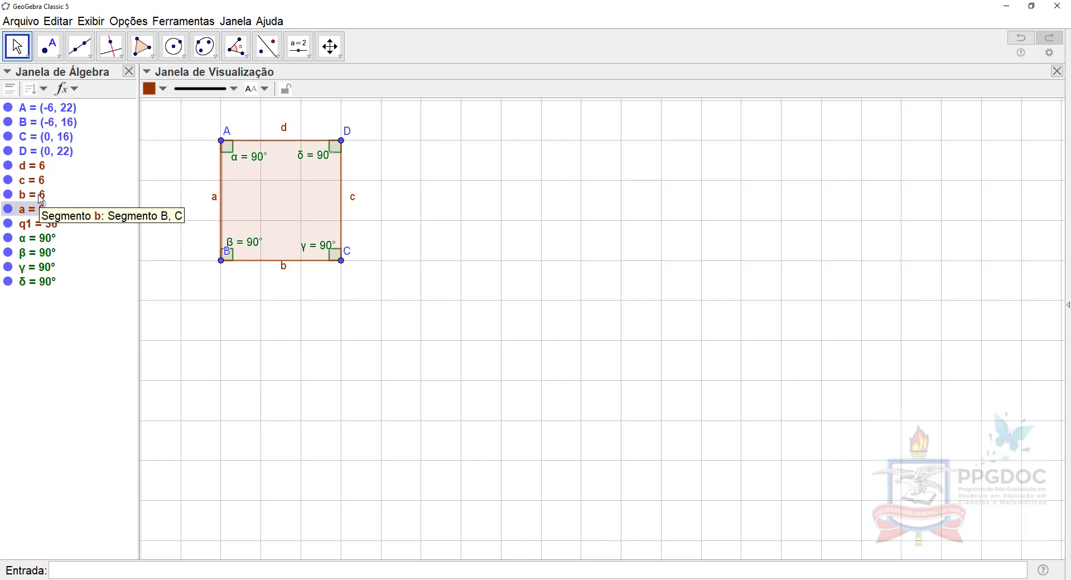
left_click(40, 199)
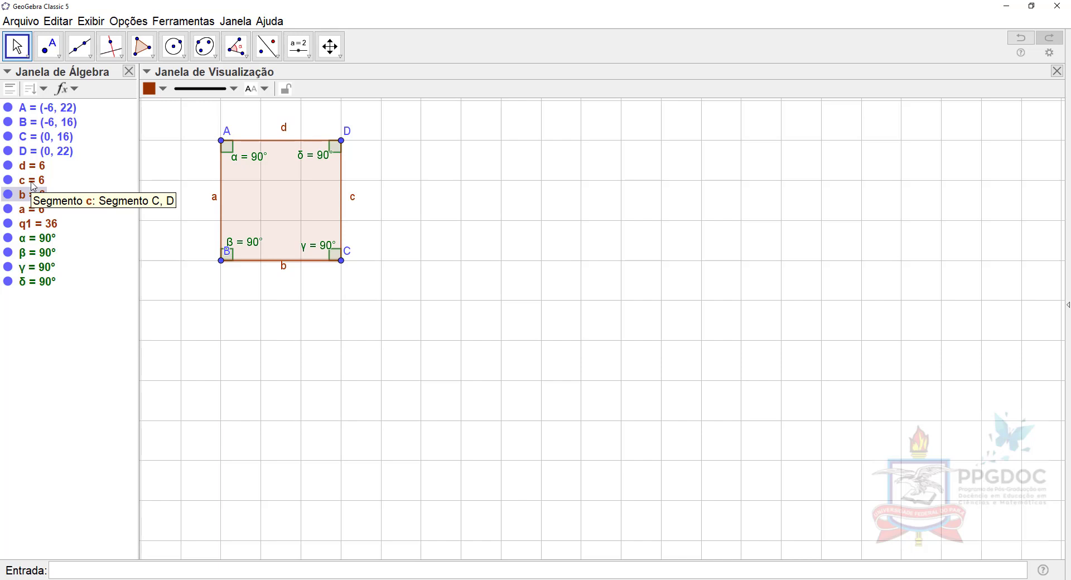
left_click(33, 186)
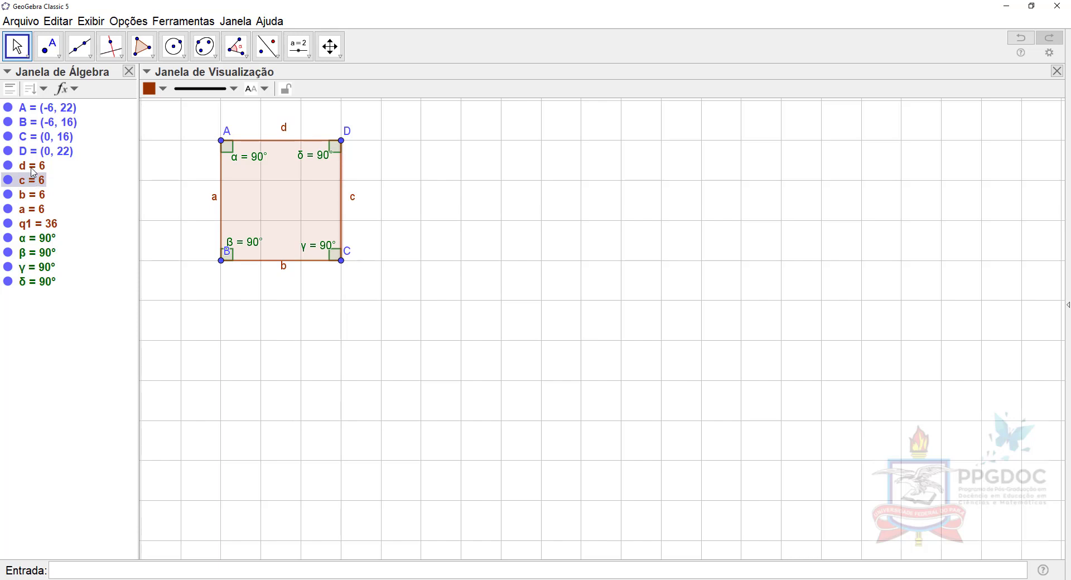
left_click(34, 170)
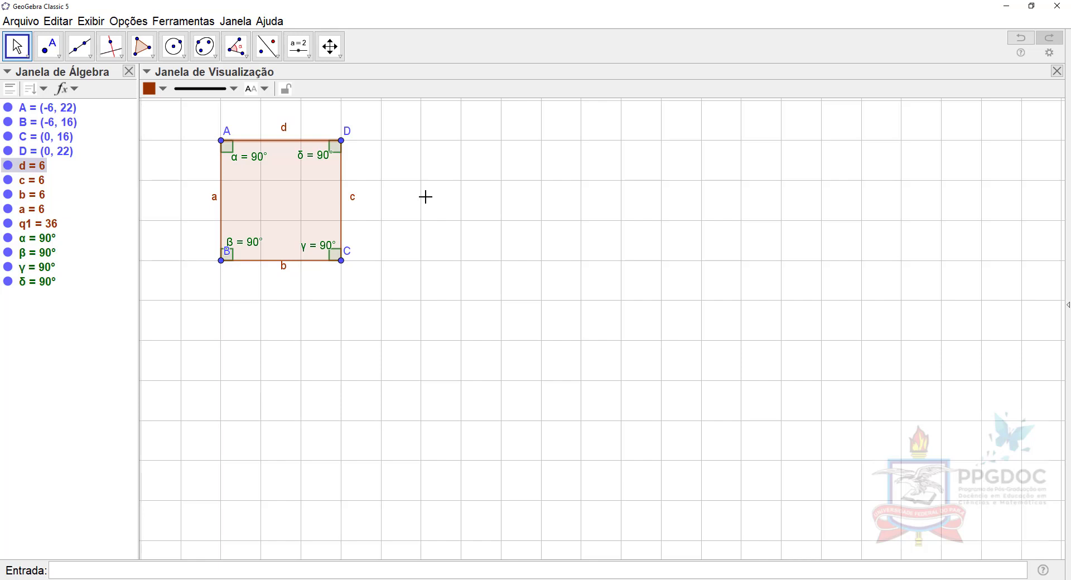
- Draw a rectangle beside the square with the Polygon tool using vertices (4, 22), (4, 16), (16, 16) and (16, 22)
left_click(149, 59)
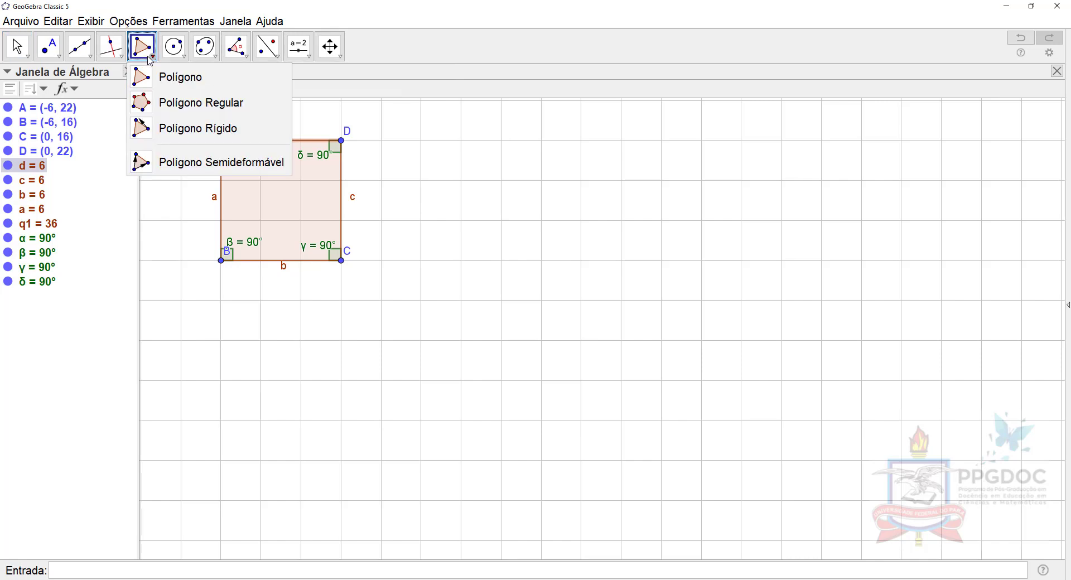
left_click(169, 82)
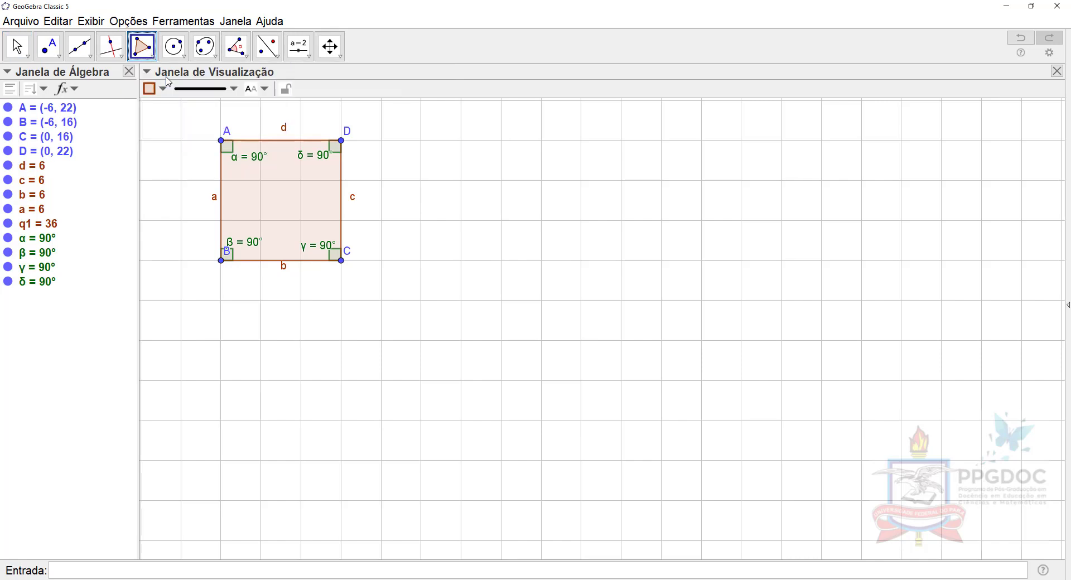
left_click(422, 140)
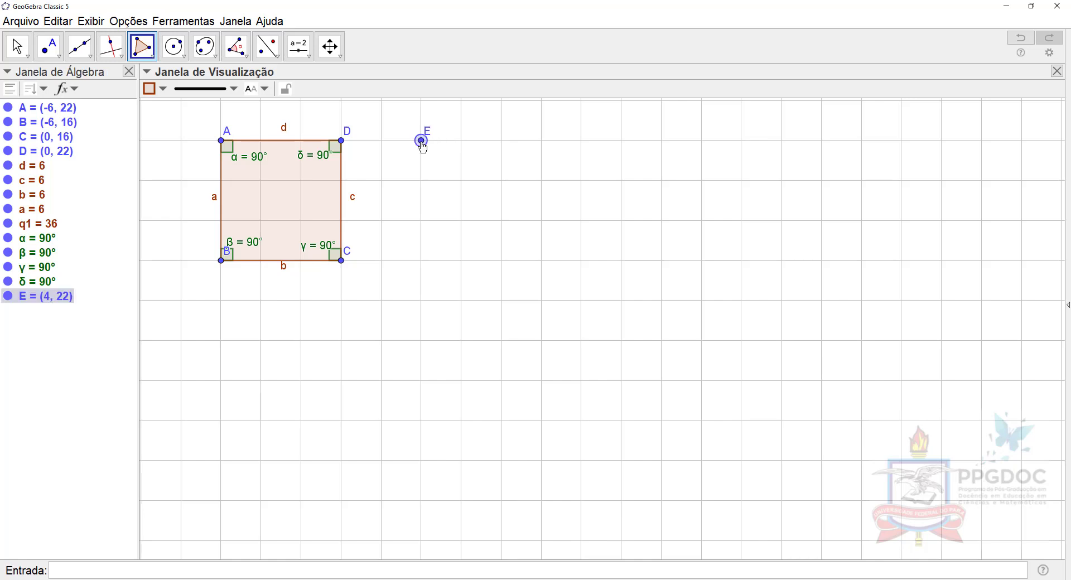
left_click(422, 260)
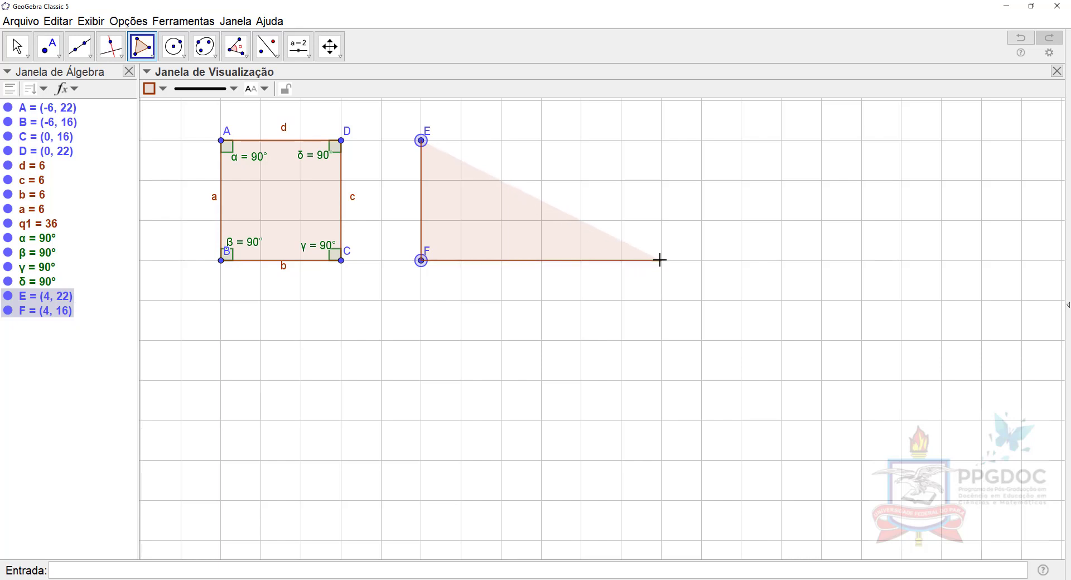
left_click(660, 260)
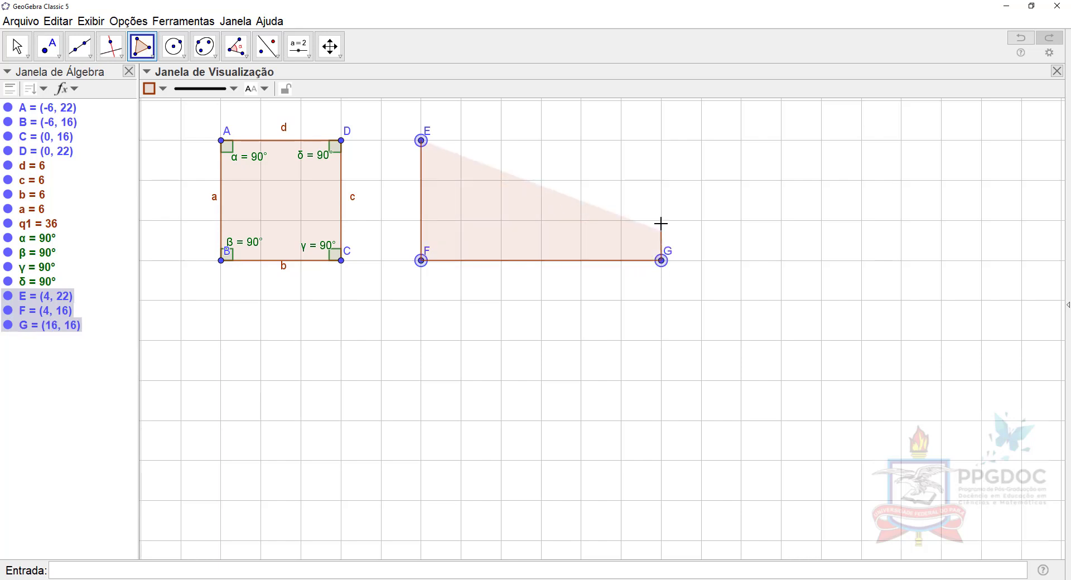
left_click(661, 140)
left_click(421, 140)
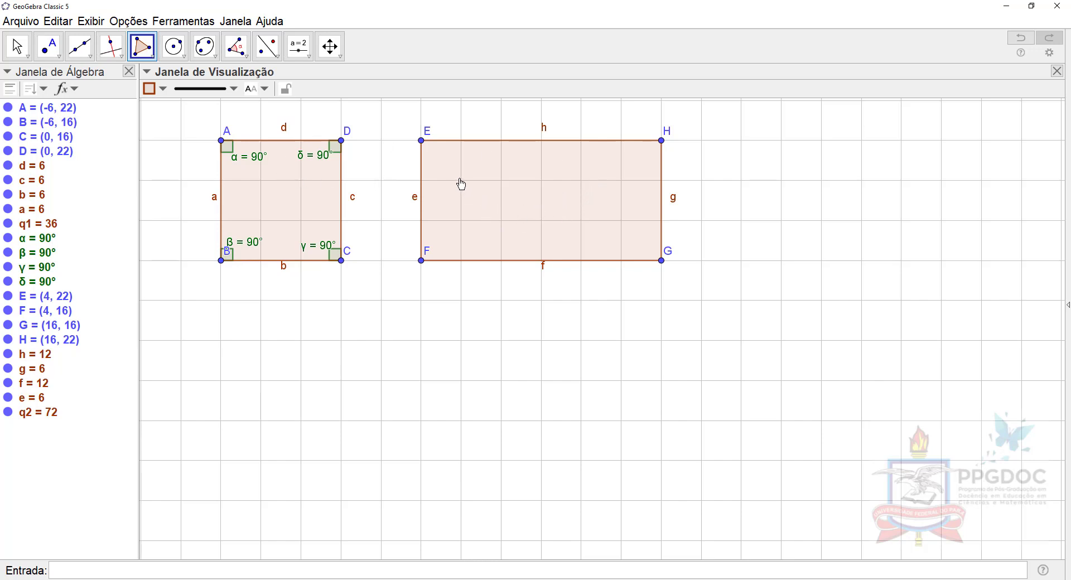
- Measure the four interior angles of the rectangle between its adjacent sides, at corners H, E, F and G
left_click(237, 55)
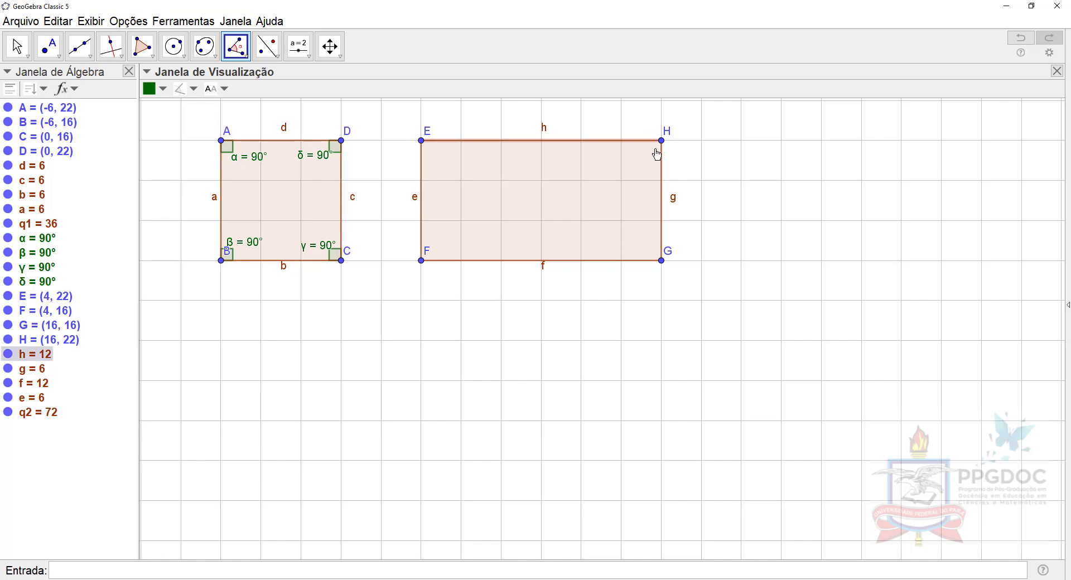
left_click(663, 169)
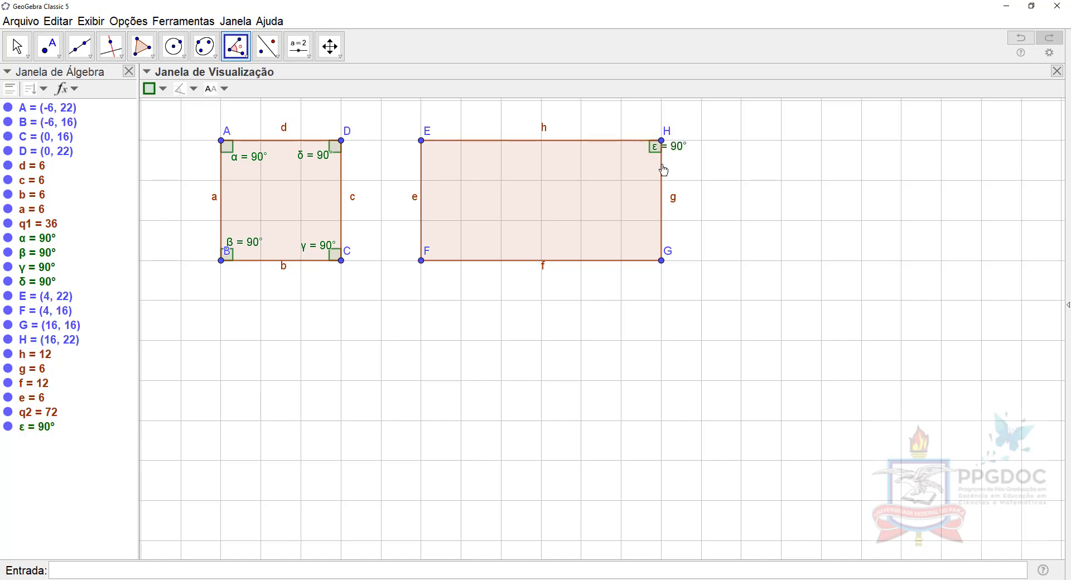
left_click(423, 163)
left_click(442, 142)
left_click(443, 262)
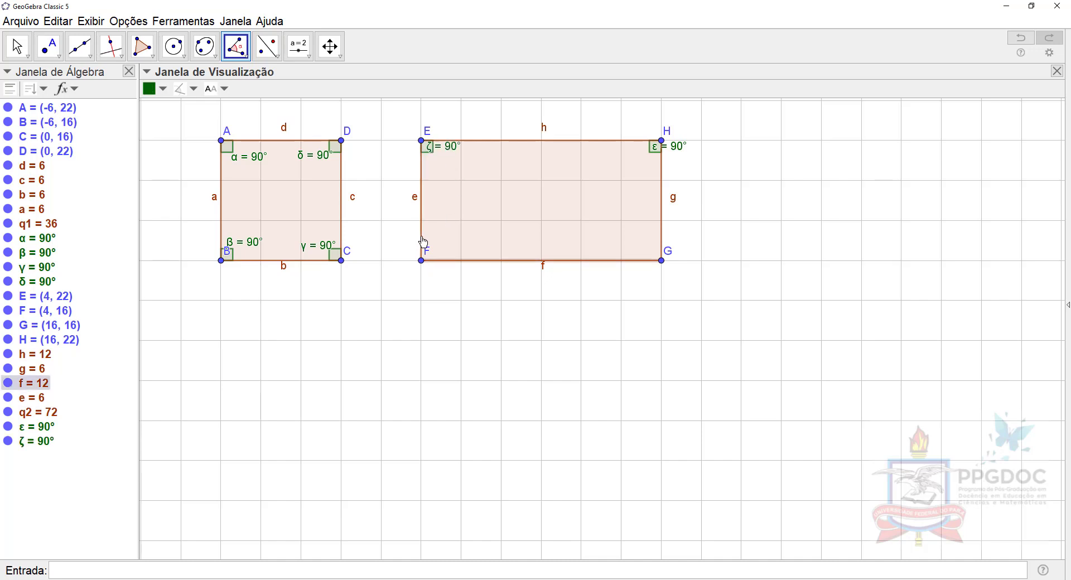
left_click(423, 242)
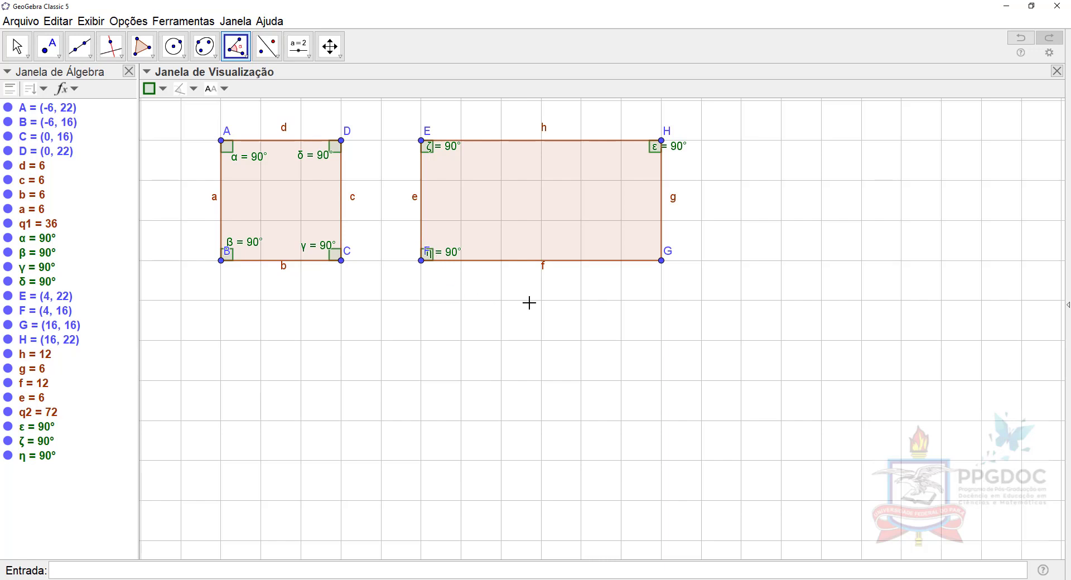
left_click(662, 241)
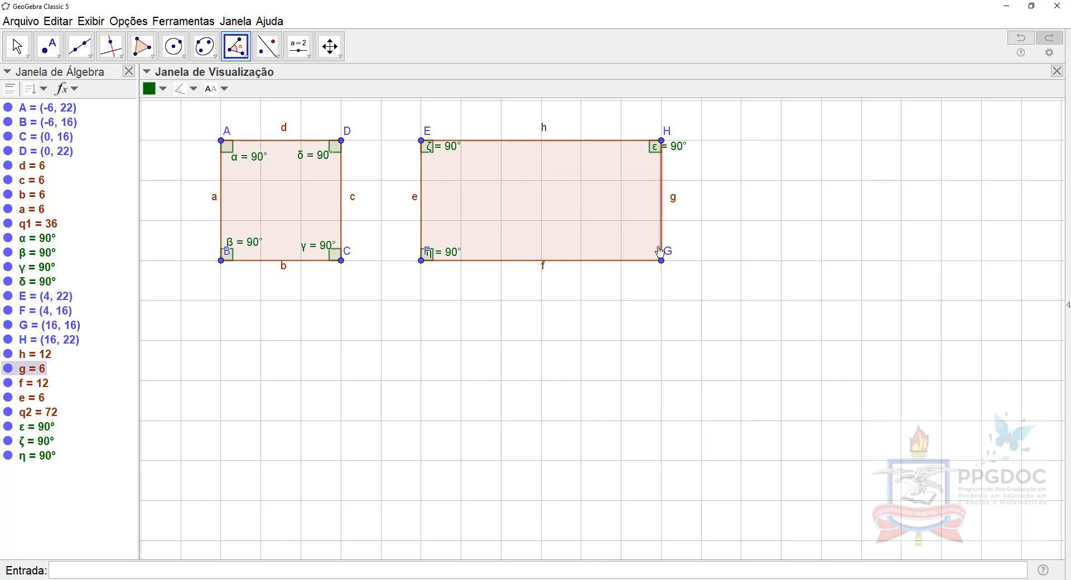
left_click(633, 262)
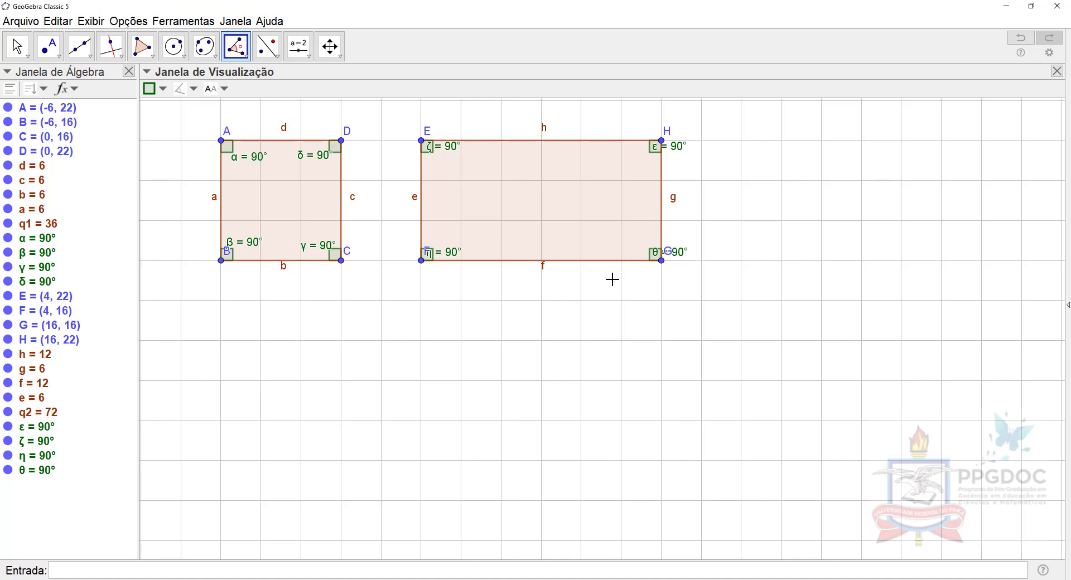
- Reposition the four angle labels inside the rectangle so they clear the corner markers and vertex names
key("Escape")
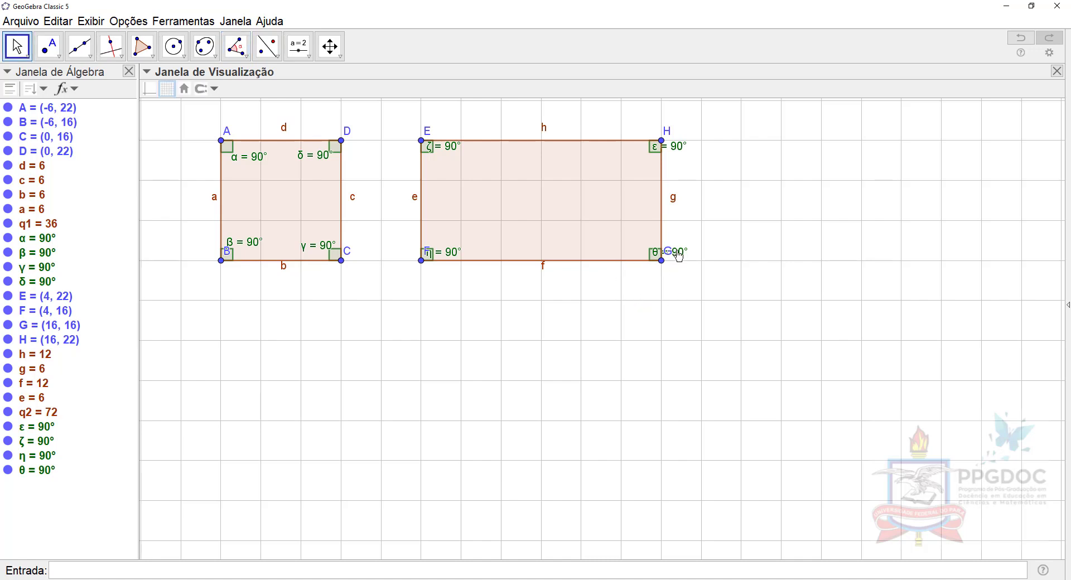
left_click_drag(678, 256, 638, 252)
left_click_drag(672, 159, 629, 171)
left_click_drag(453, 149, 460, 160)
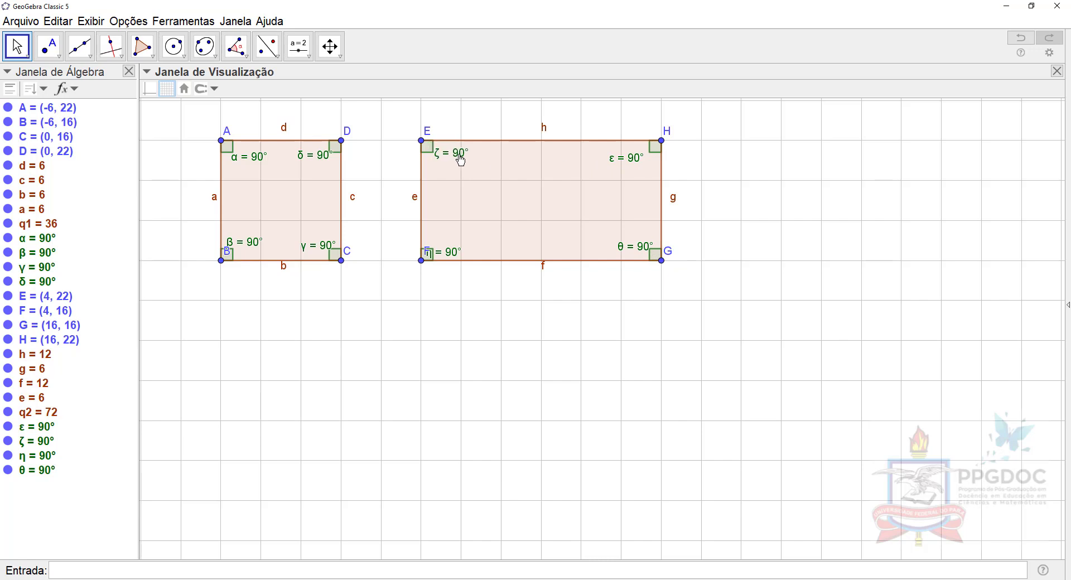
left_click_drag(450, 256, 456, 251)
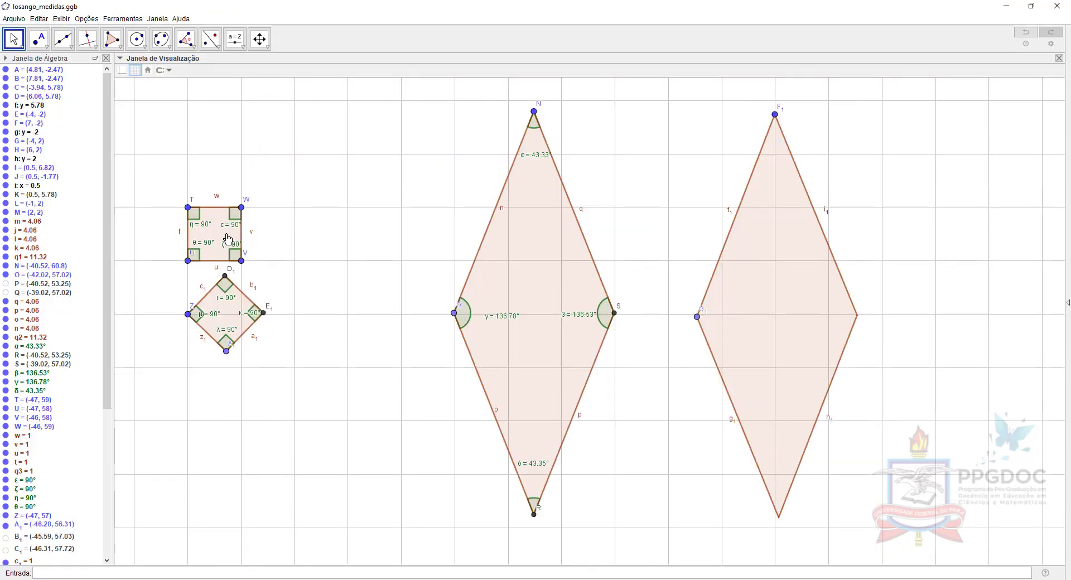
- Highlight the upright square, the tilted square and the central rhombus in turn, nudging the tilted square's vertex A₁ to about (-46.28, 56.3)
left_click(219, 236)
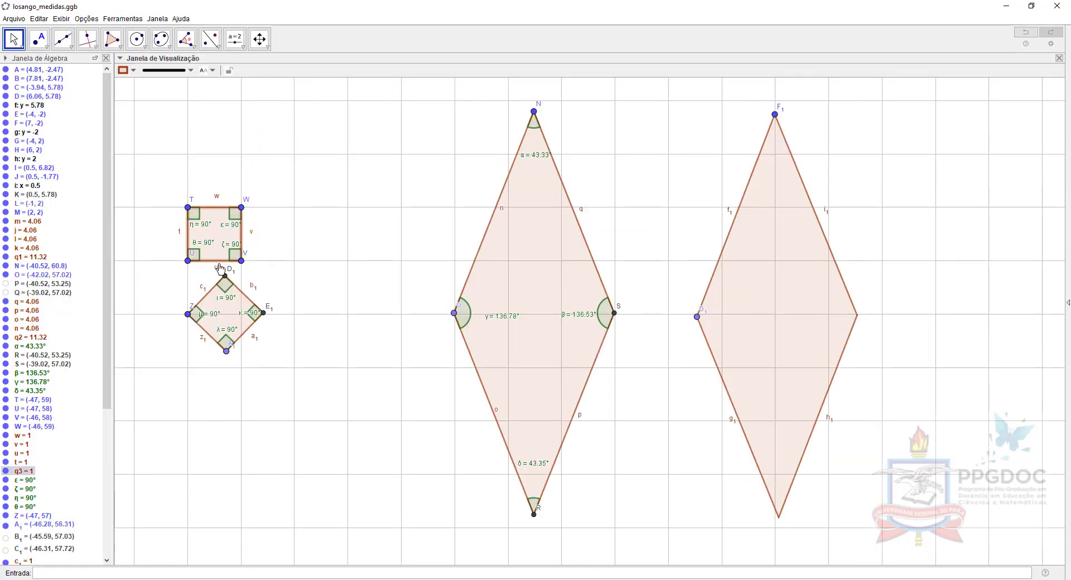
left_click(228, 317)
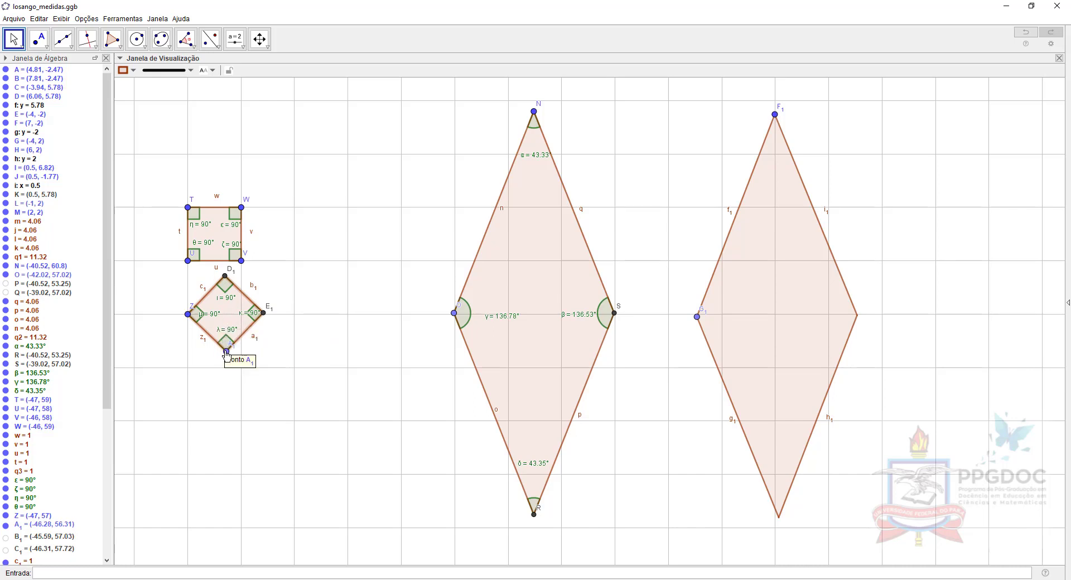
mouse_move(226, 351)
left_mouse_down()
mouse_move(190, 369)
mouse_move(226, 354)
left_mouse_up()
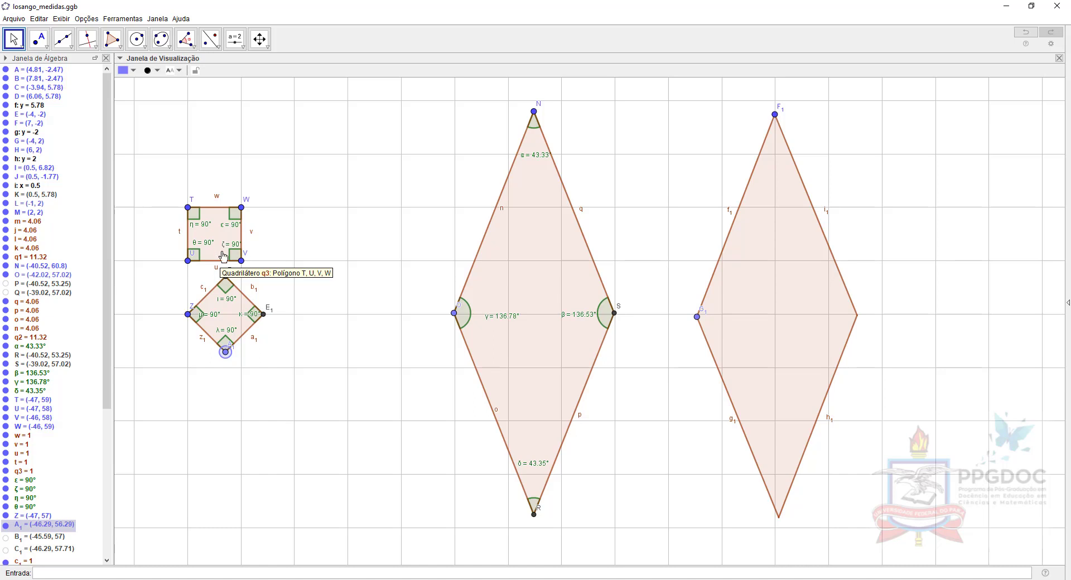
left_click_drag(226, 352, 227, 352)
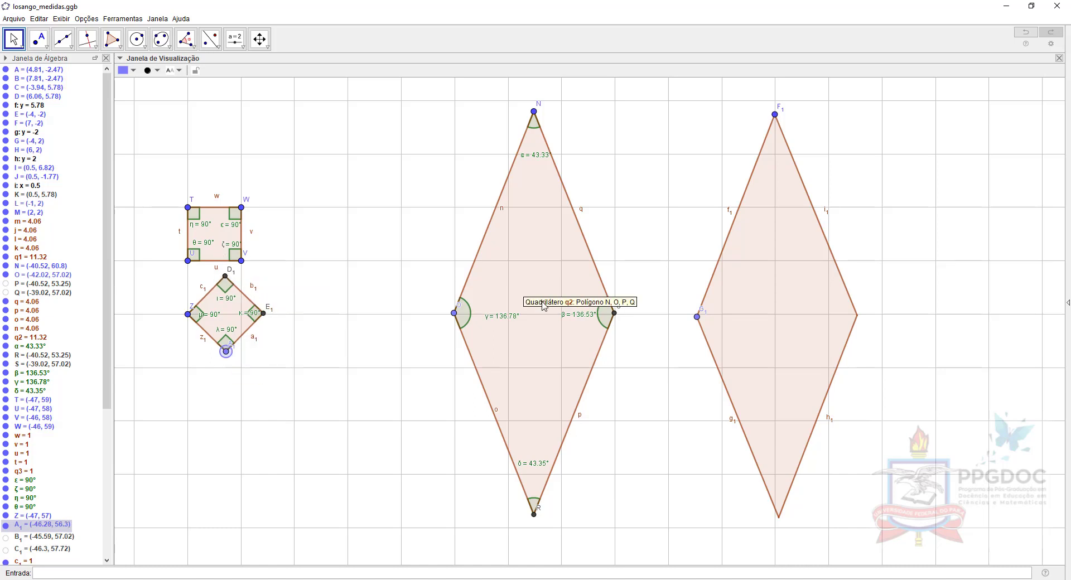
left_click(543, 288)
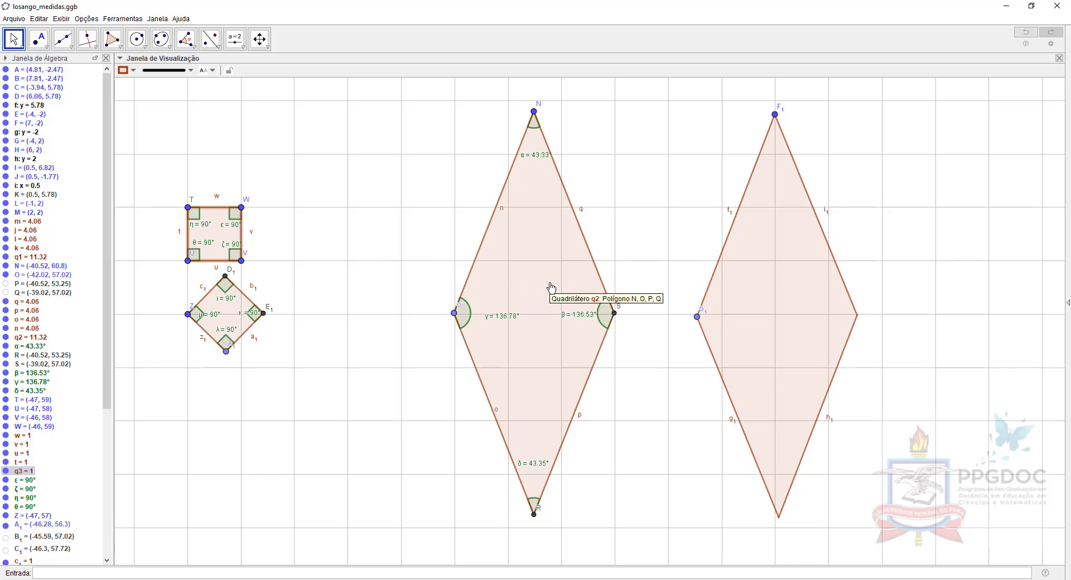
left_click(542, 259)
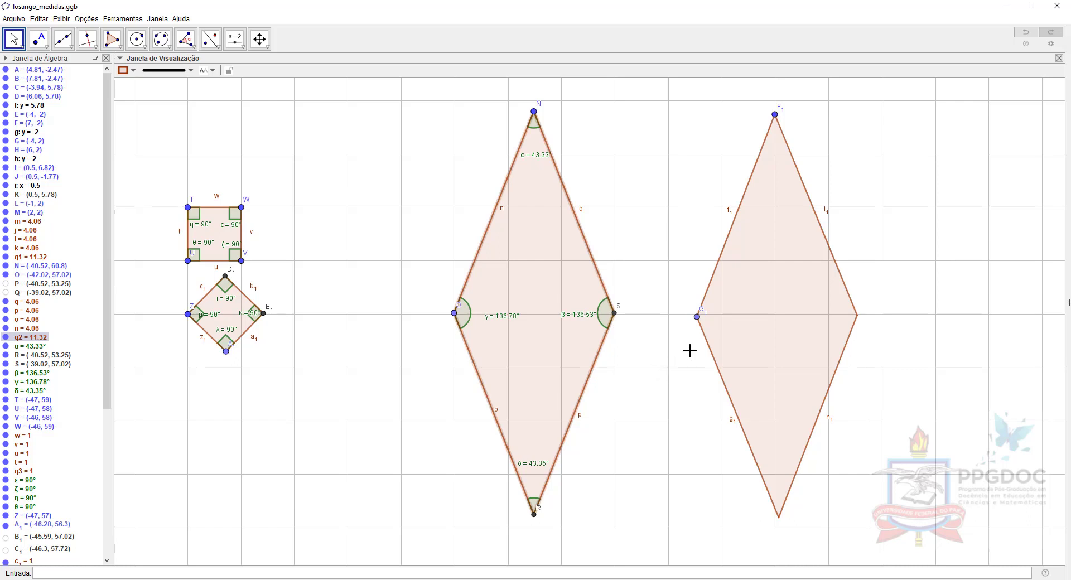
- Swing vertex G₁ of the rhombus without angle measures around F₁ until sides i₁ and g₁ lie horizontal
left_click(697, 318)
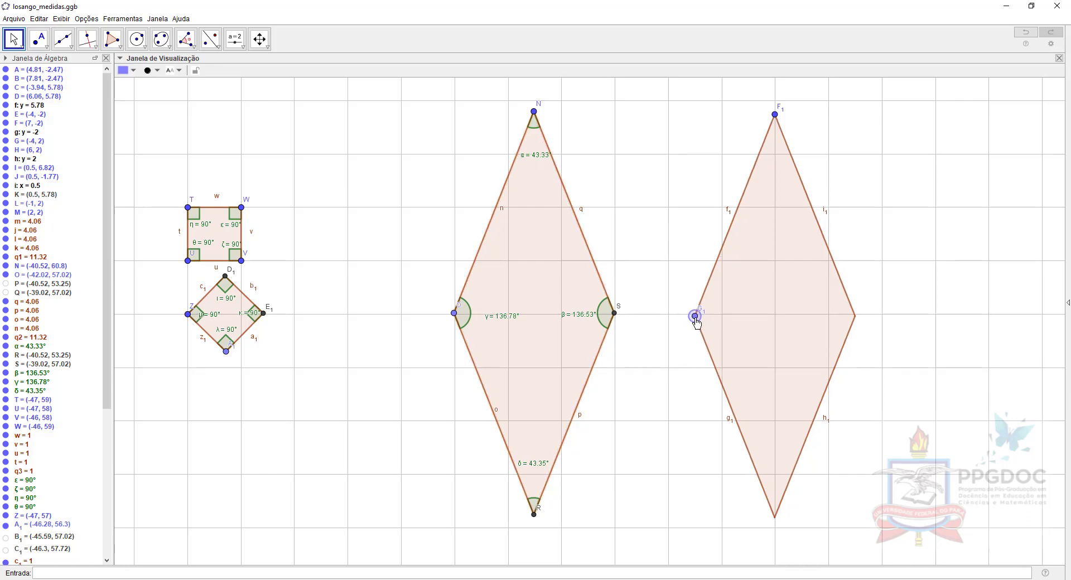
left_click_drag(698, 321, 880, 255)
left_click_drag(720, 303, 605, 316)
left_click_drag(739, 220, 692, 254)
left_click_drag(737, 330, 742, 321)
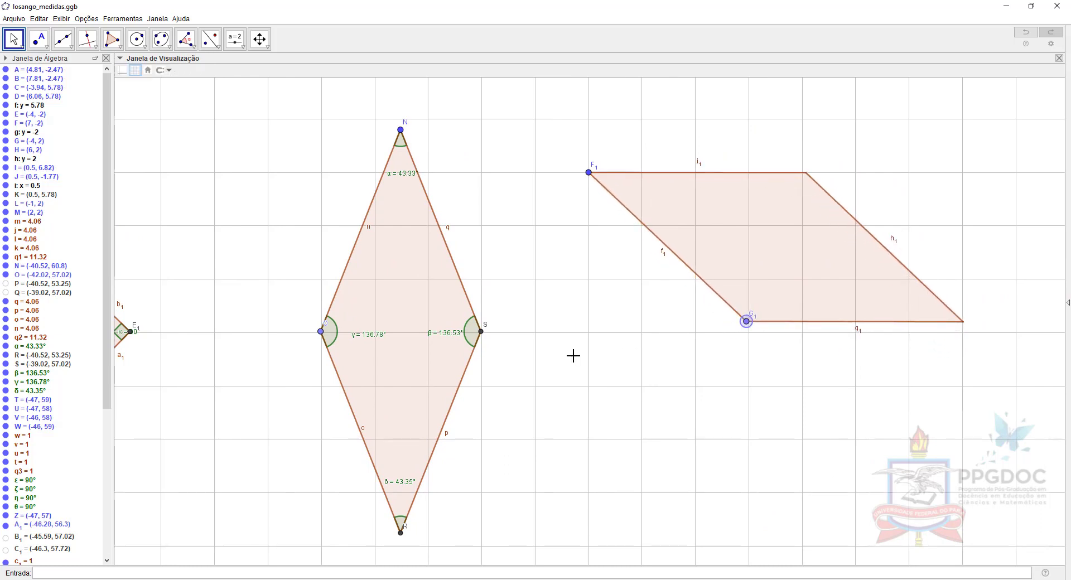
- Shift vertex G₁ slightly so sides i₁ and g₁ slope gently upward away from F₁ and G₁, and highlight that rhombus
left_click_drag(574, 334, 665, 335)
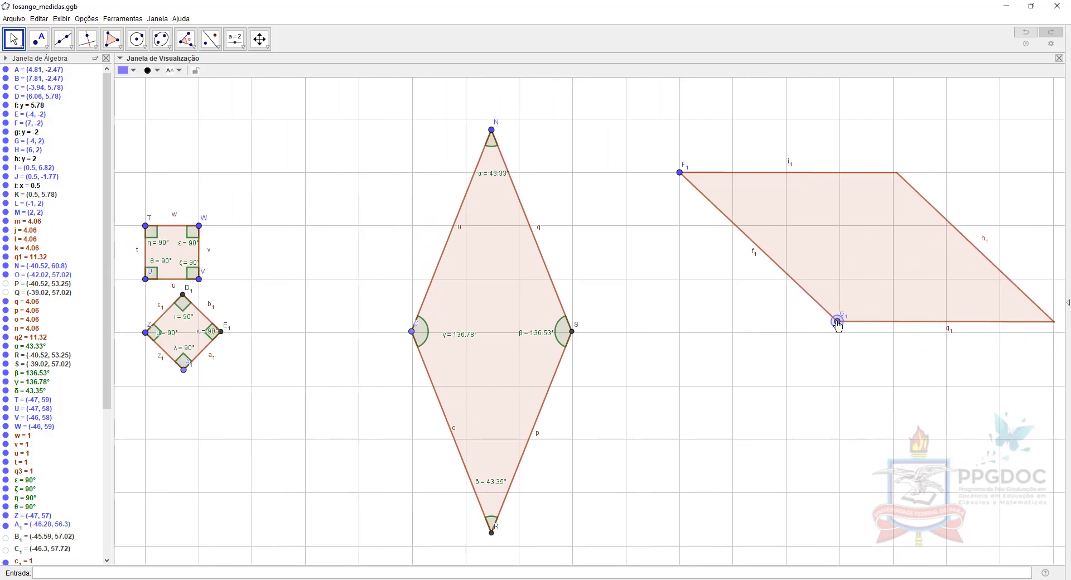
left_click_drag(838, 325, 788, 275)
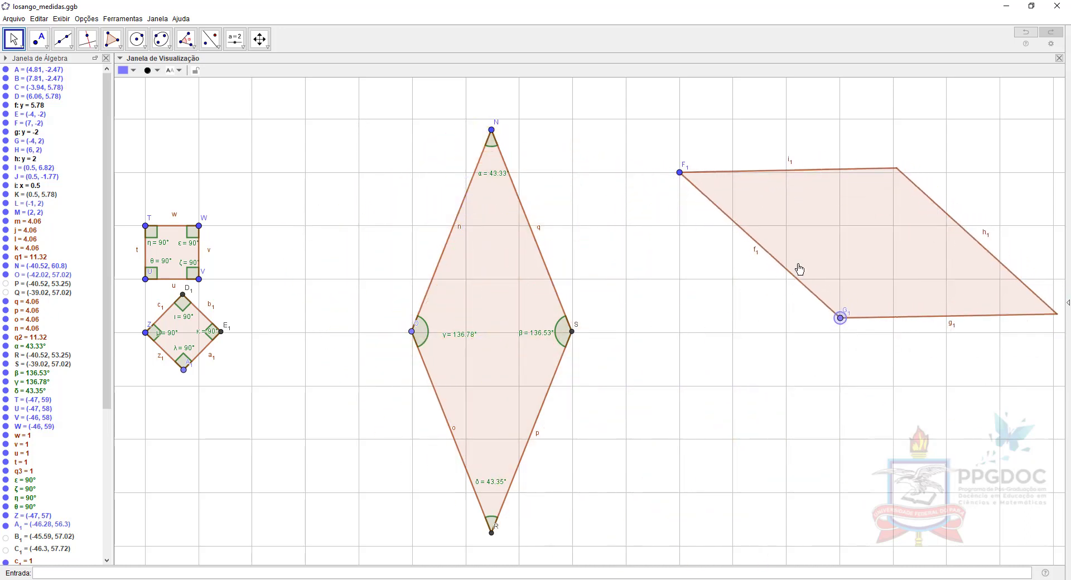
left_click(848, 239)
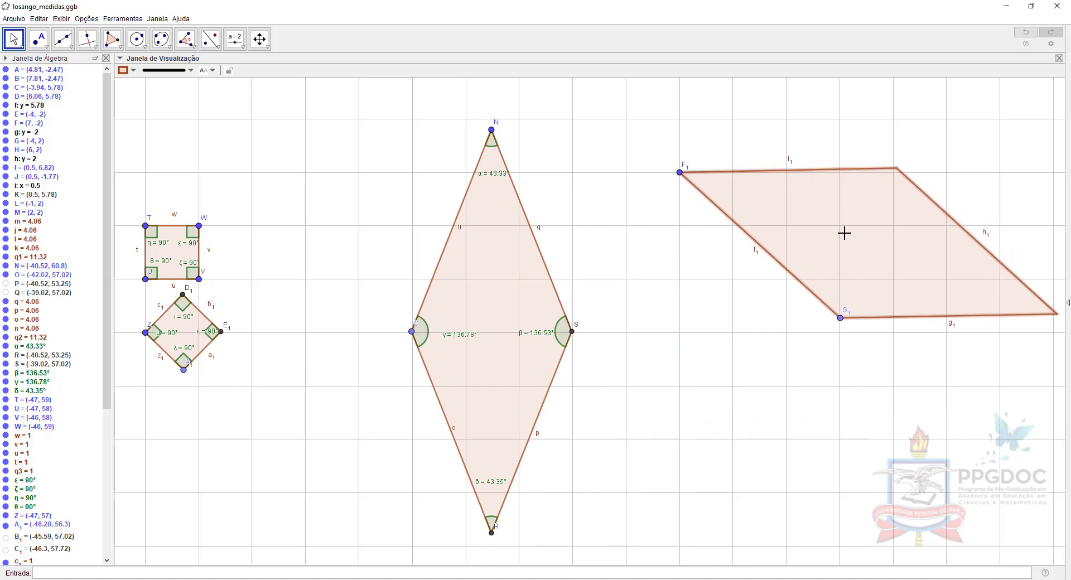
left_click_drag(750, 354, 723, 356)
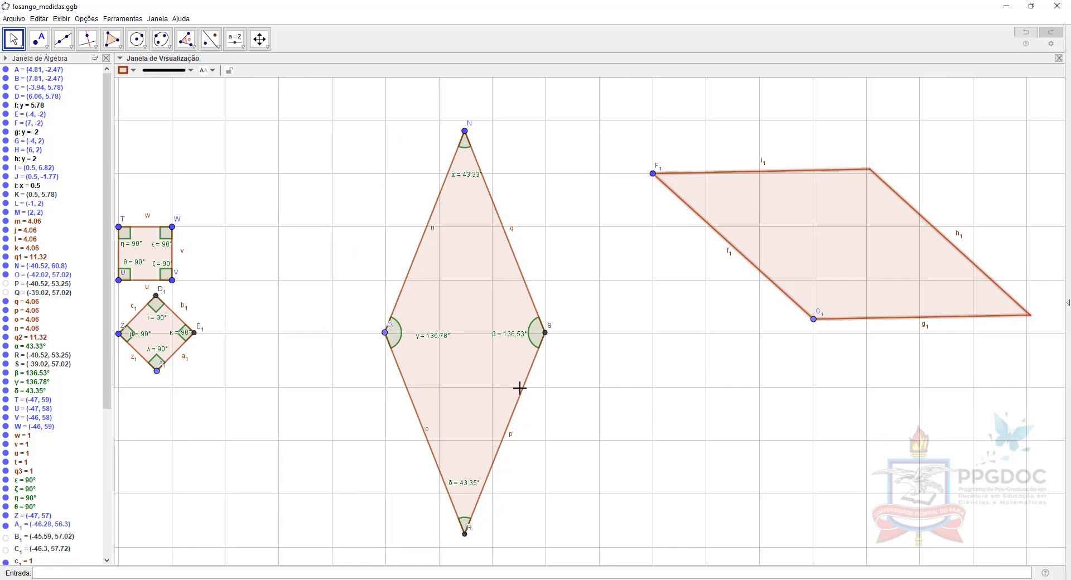
left_click_drag(272, 415, 357, 414)
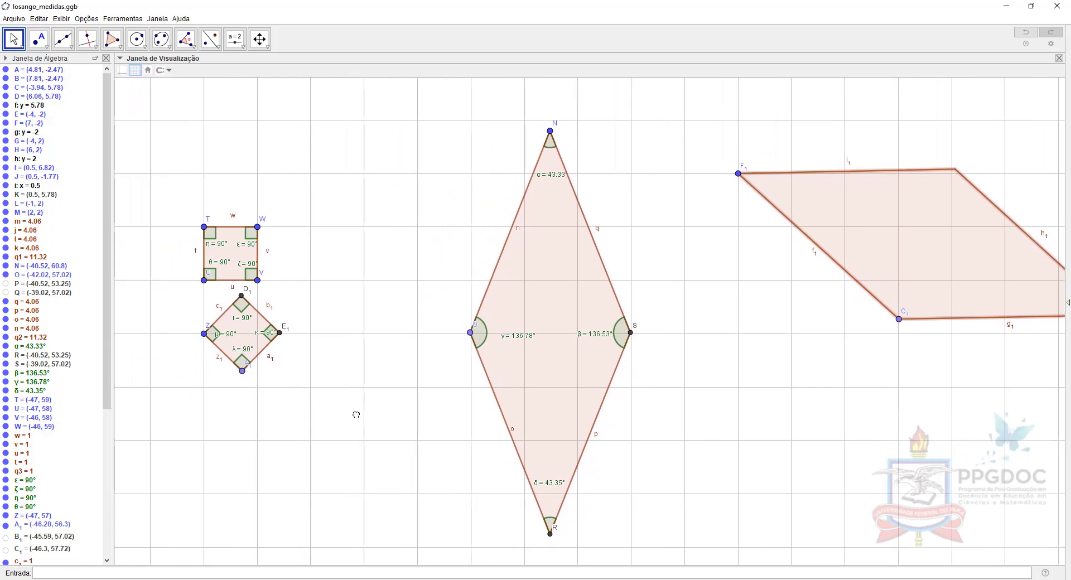